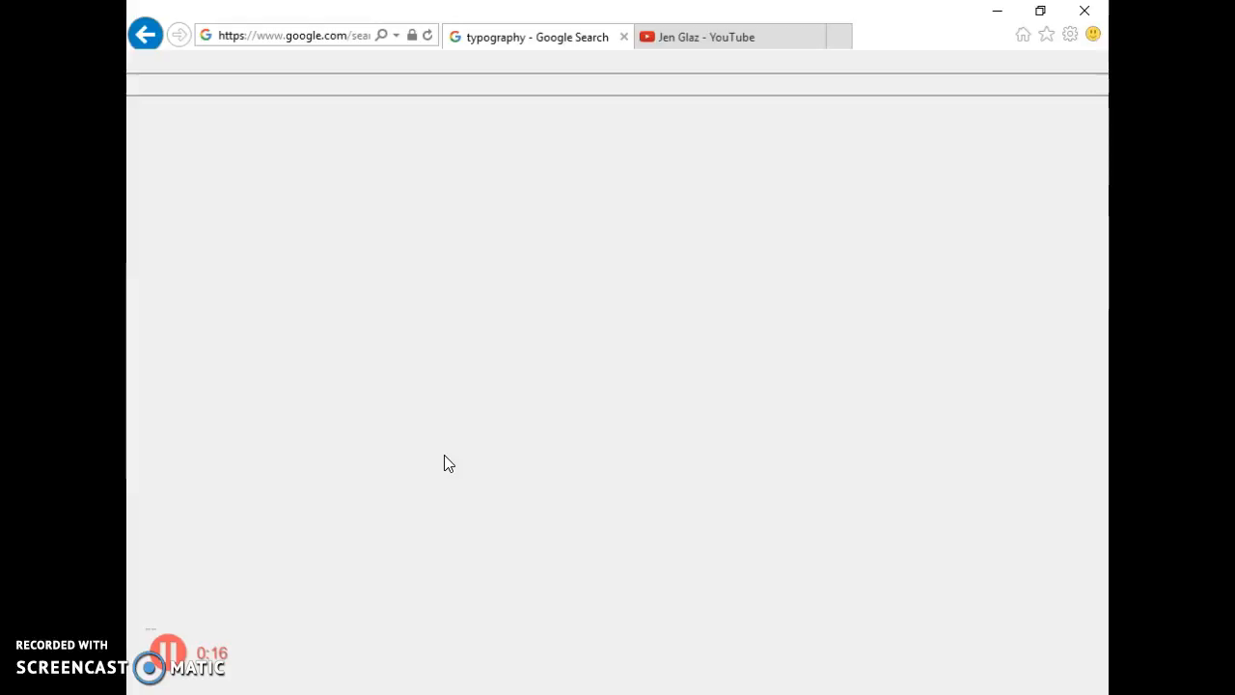
# Browse the Google Images results for typography to look at lettering examples.
pyautogui.click(446, 307)
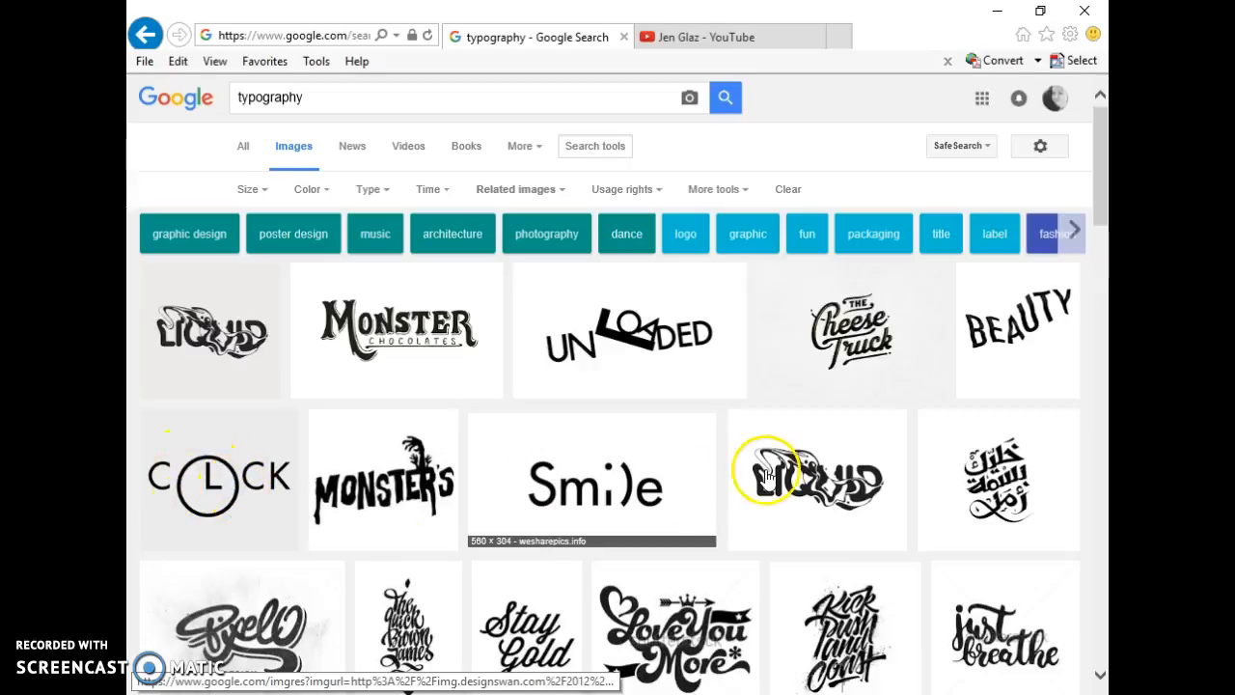
pyautogui.scroll(-1, 837, 564)
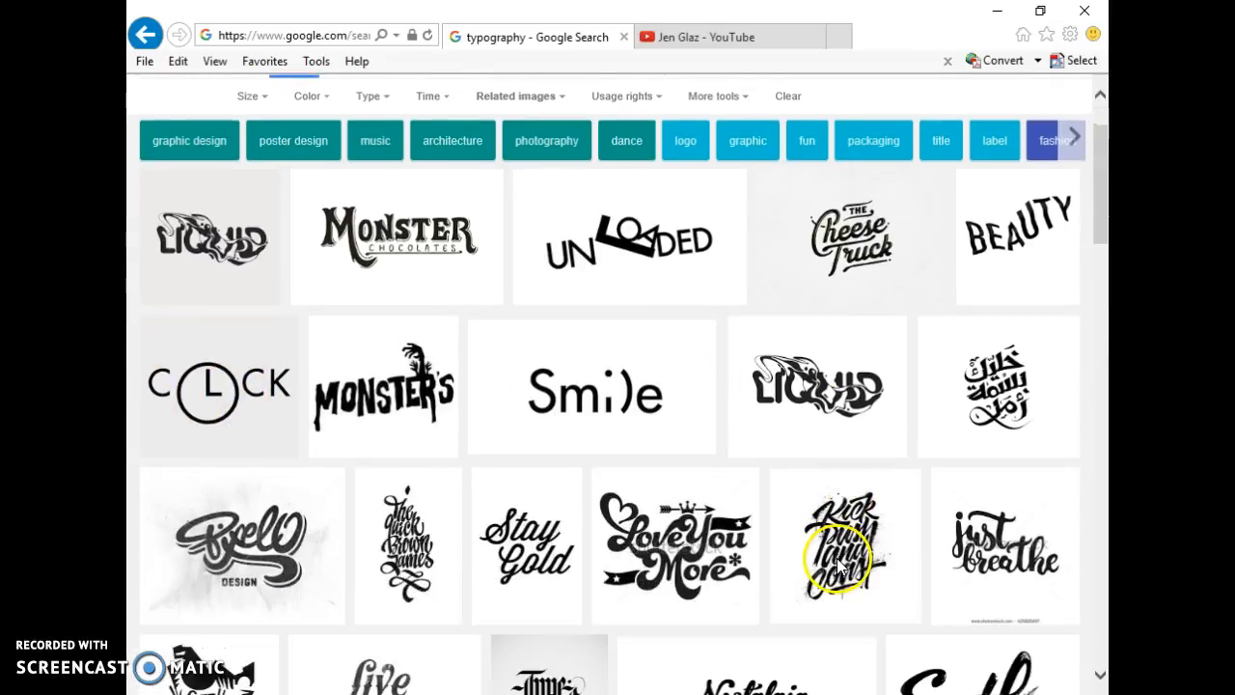
pyautogui.scroll(-4, 838, 565)
pyautogui.scroll(-1, 838, 564)
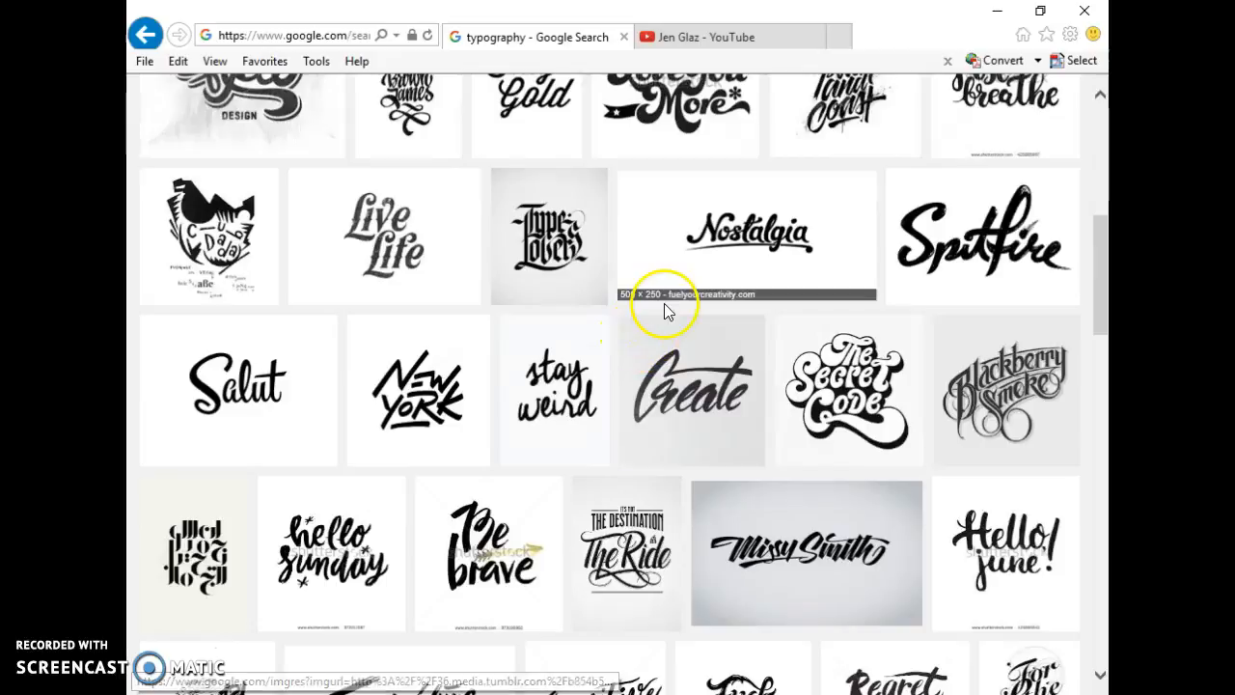
pyautogui.scroll(-3, 839, 444)
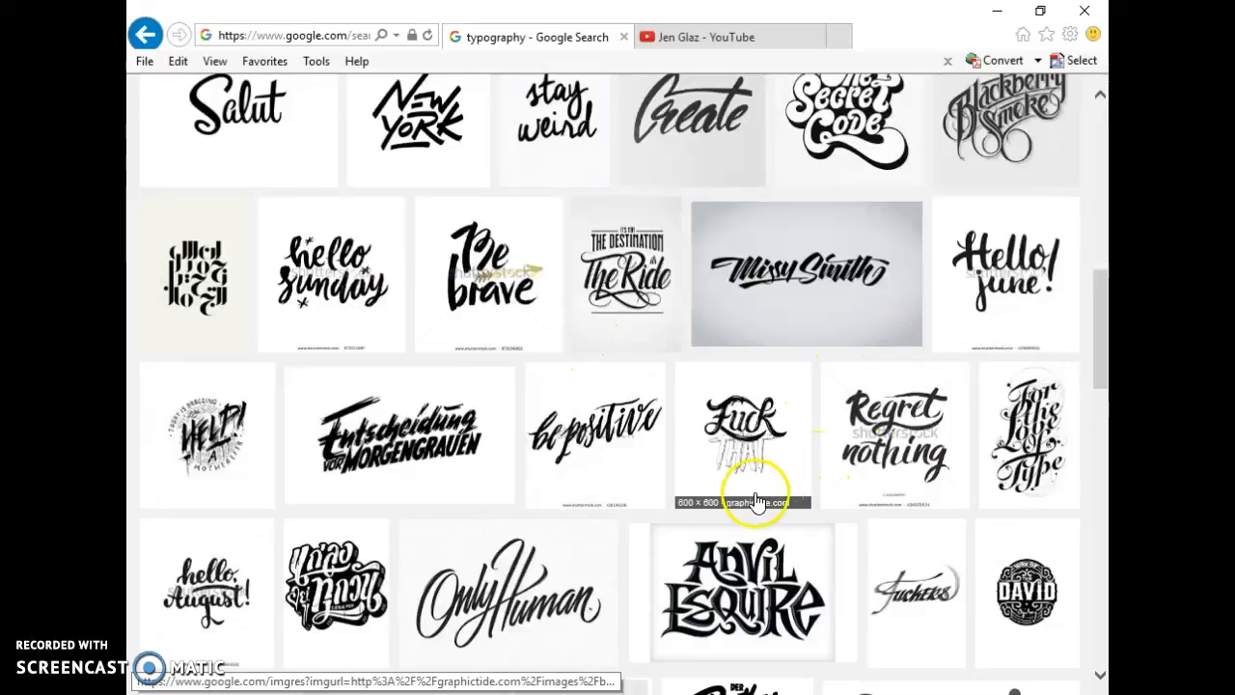
pyautogui.scroll(3, 540, 497)
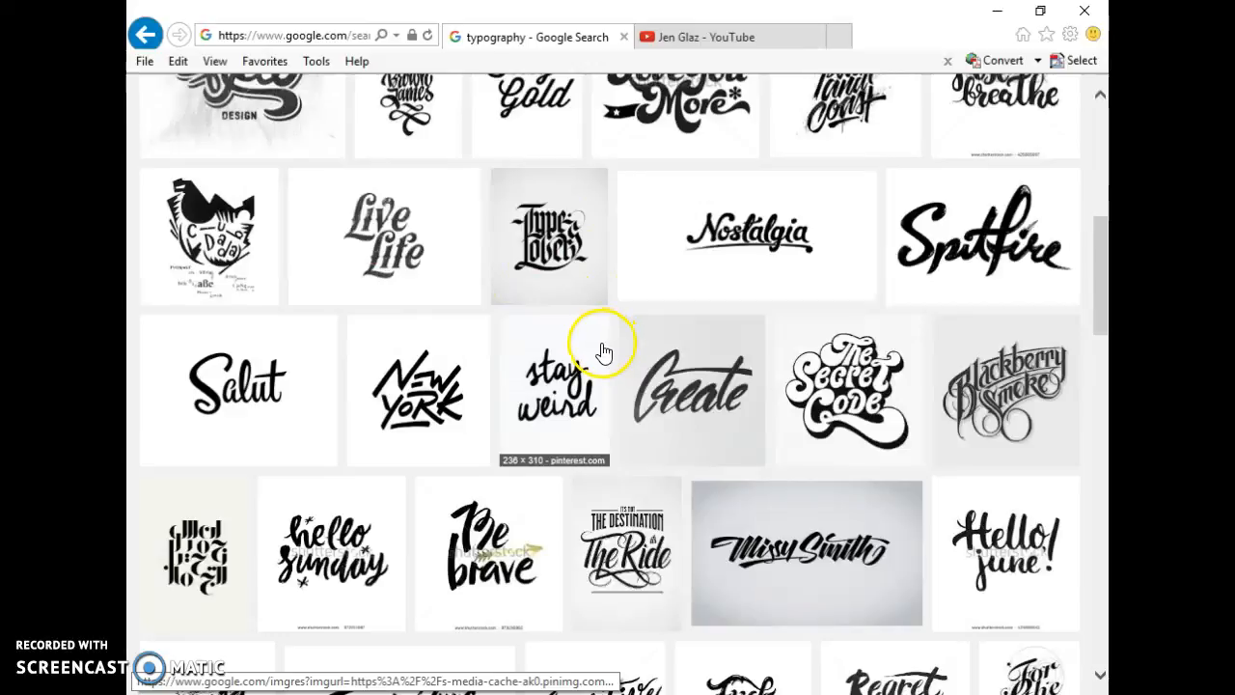
# Switch to Photoshop and create a new document 10 inches wide and 8 inches high.
pyautogui.hotkey('alt', 'Tab')
pyautogui.hotkey('alt', 'Tab')
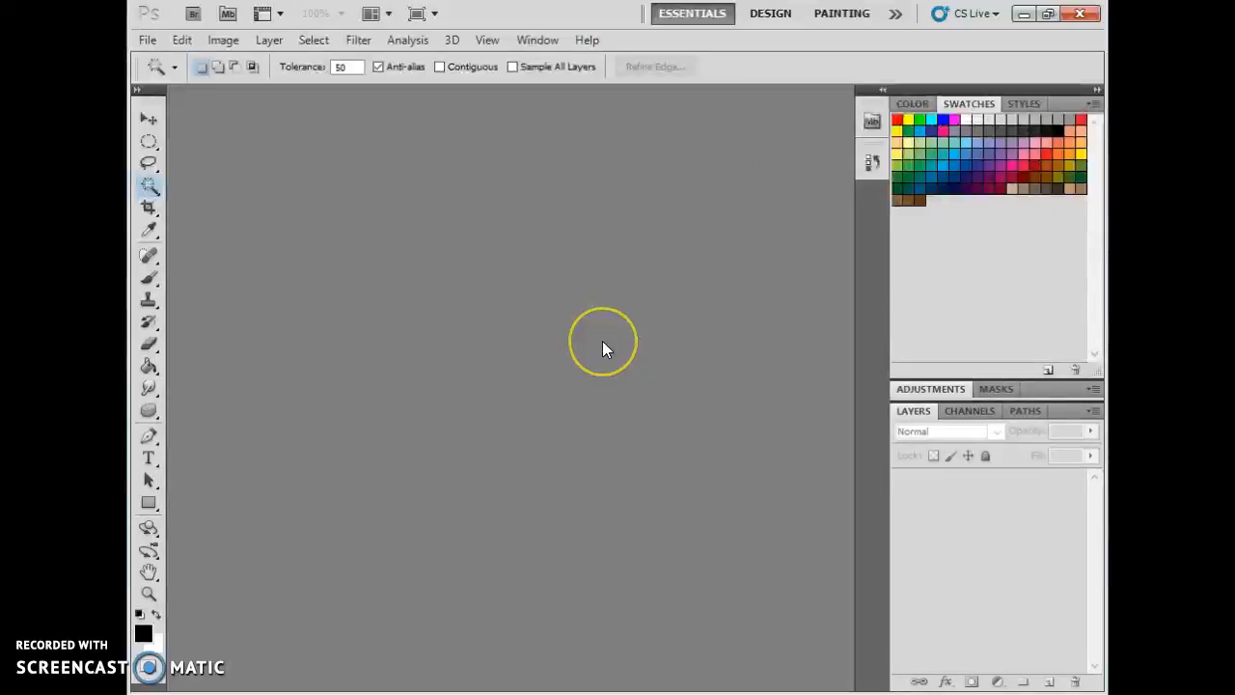
pyautogui.click(146, 42)
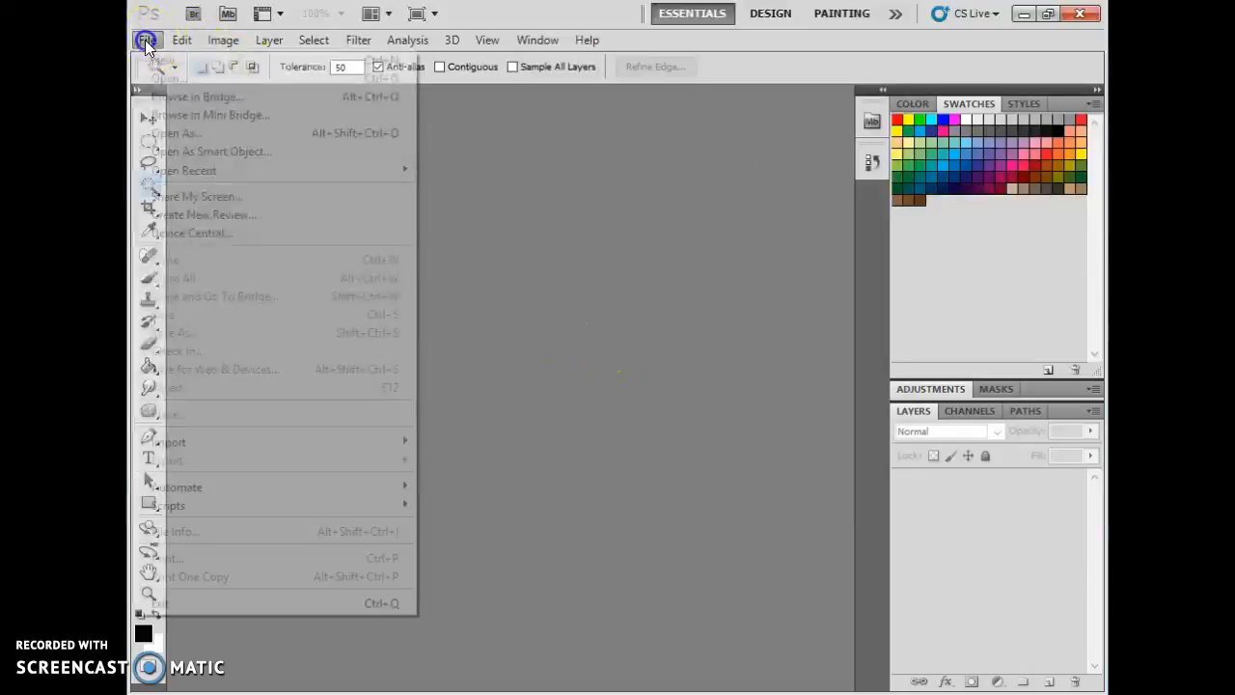
pyautogui.click(165, 58)
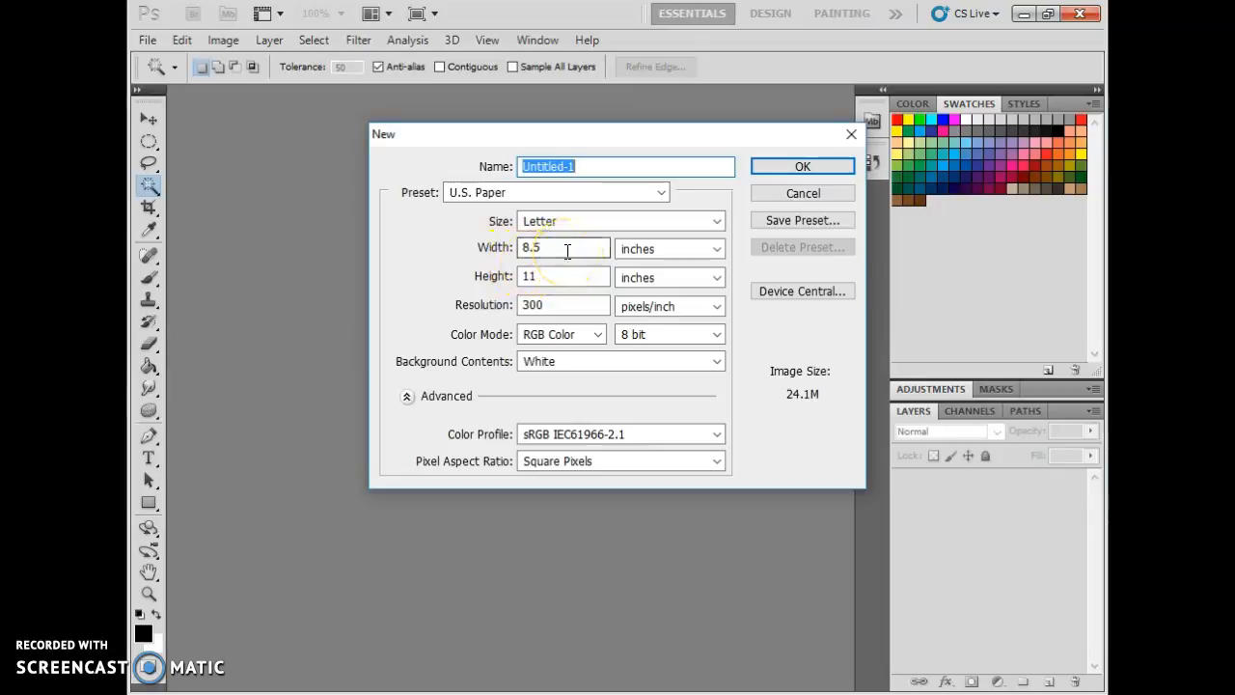
pyautogui.moveTo(559, 250); pyautogui.dragTo(515, 247)
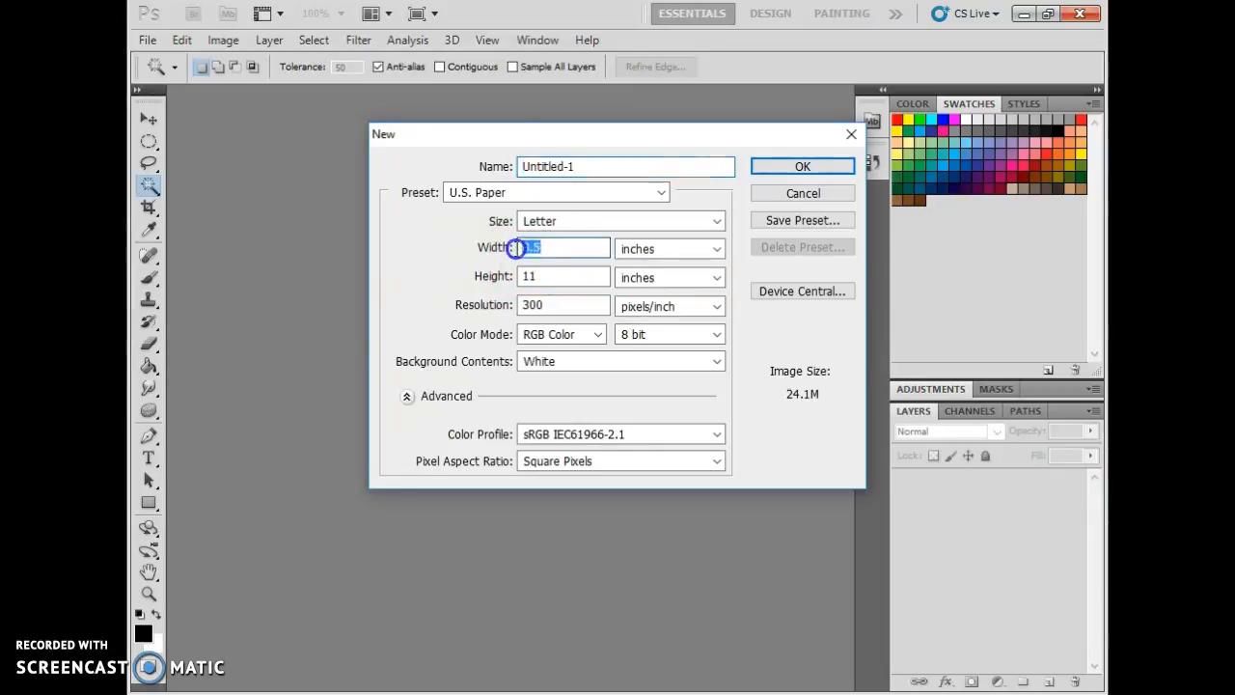
pyautogui.write('4')
pyautogui.press('BackSpace')
pyautogui.write('10')
pyautogui.doubleClick(544, 278)
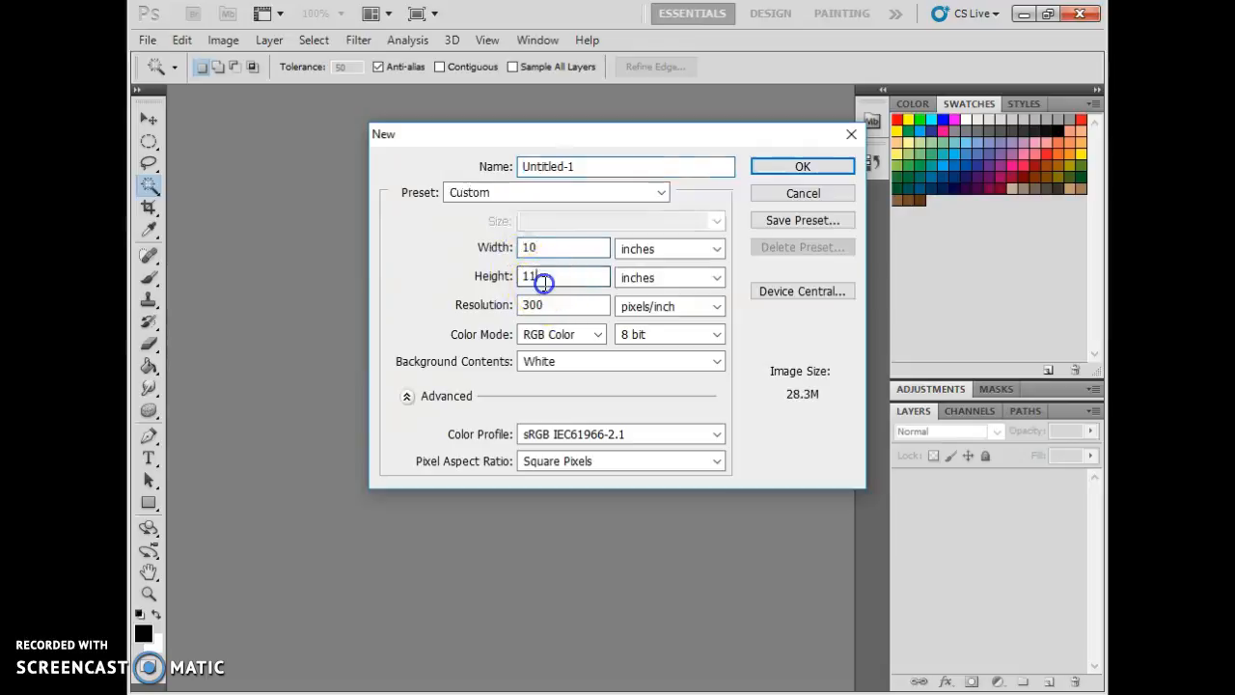
pyautogui.write('8')
pyautogui.doubleClick(532, 303)
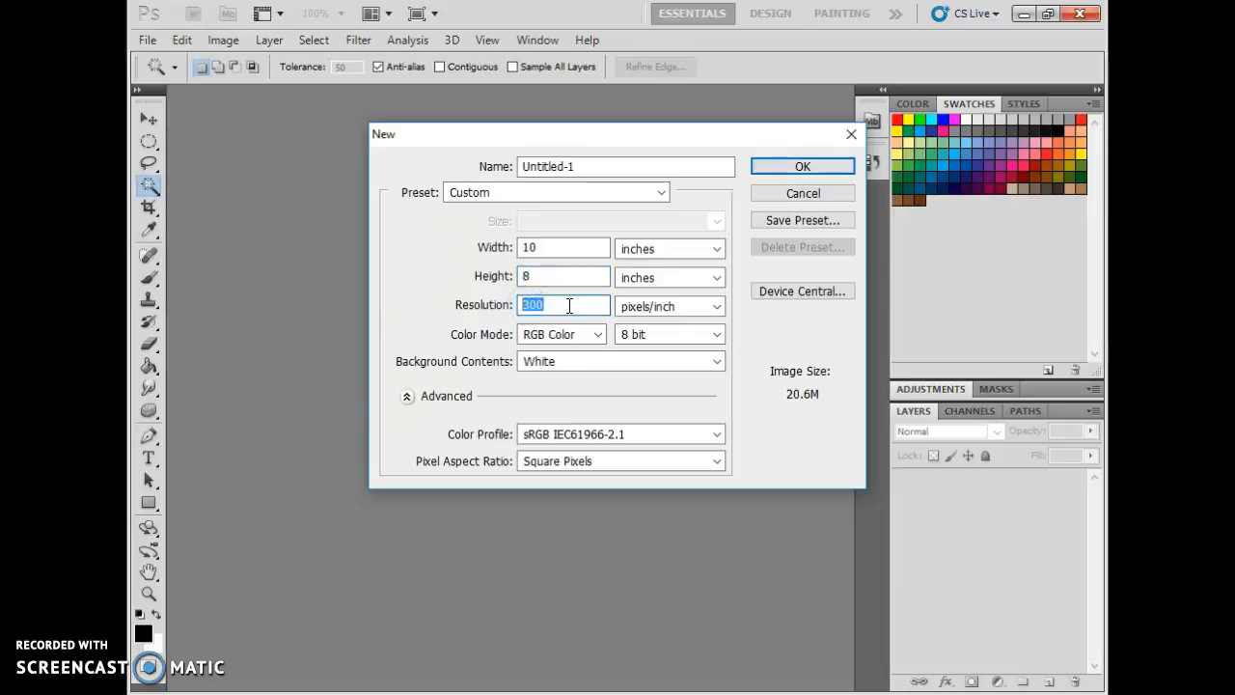
pyautogui.click(783, 168)
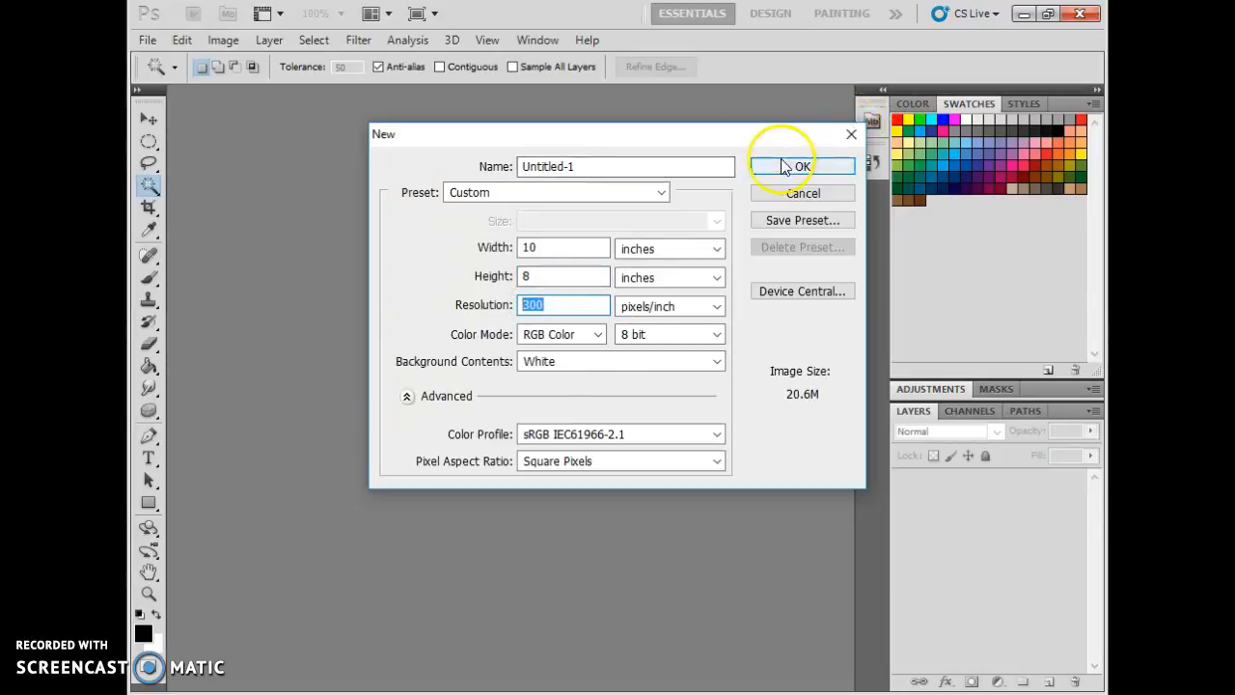
pyautogui.click(753, 214)
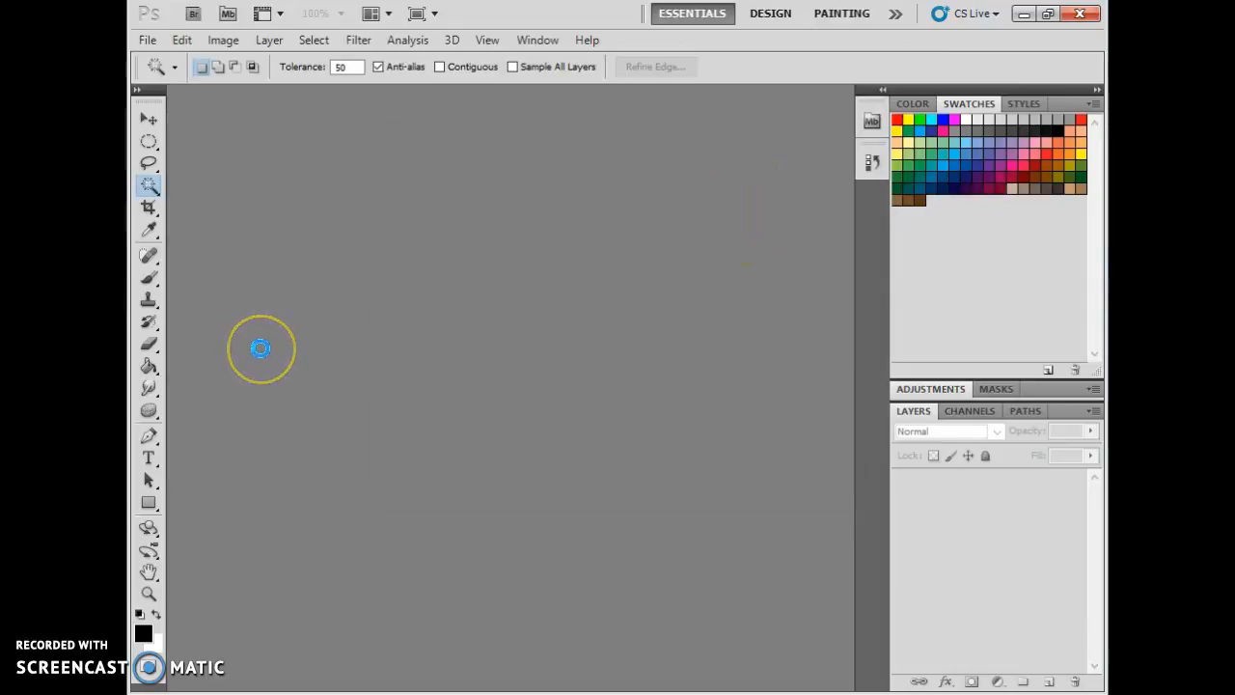
pyautogui.click(400, 348)
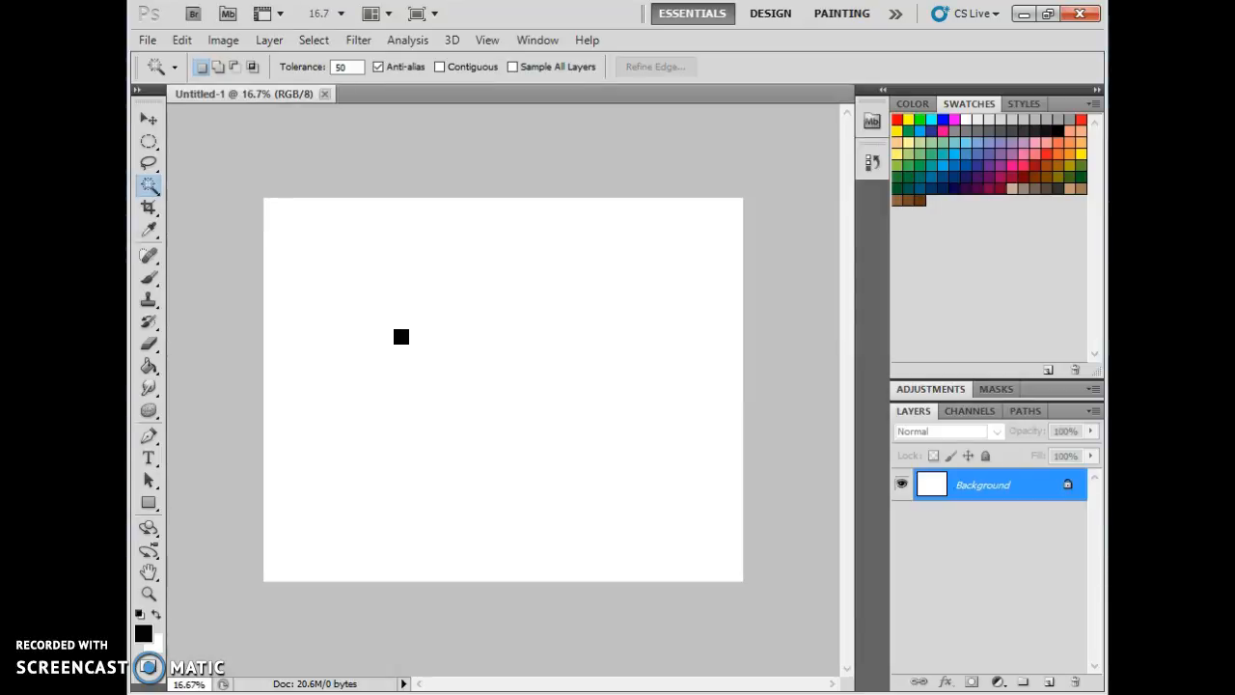
pyautogui.click(422, 215)
pyautogui.click(369, 265)
pyautogui.click(488, 173)
pyautogui.click(298, 296)
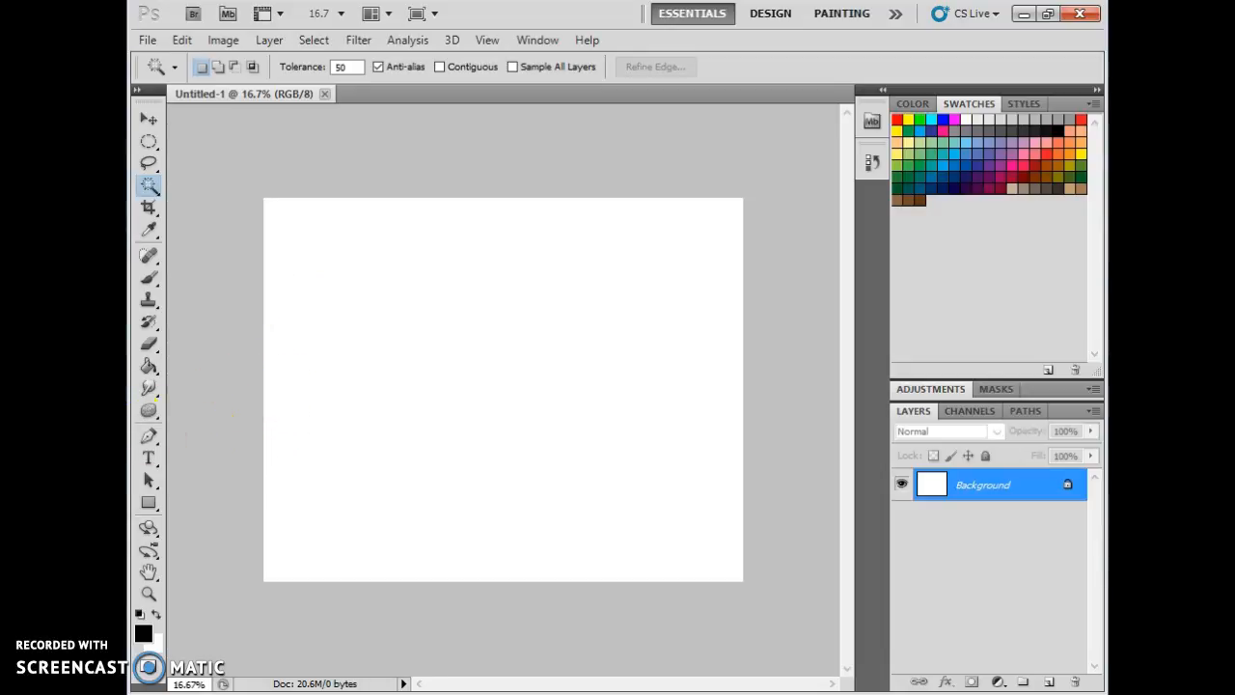
# Choose the Horizontal Type Tool and draw a small text box on the left side of the canvas.
pyautogui.click(149, 459)
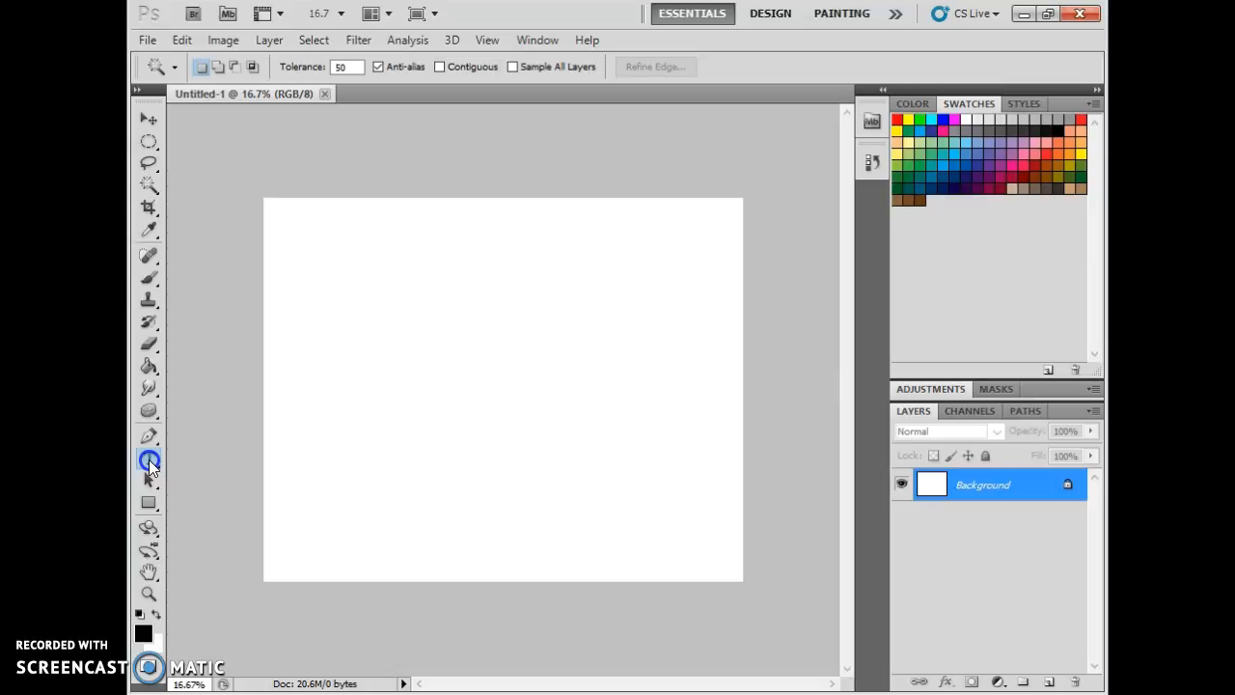
pyautogui.click(158, 463)
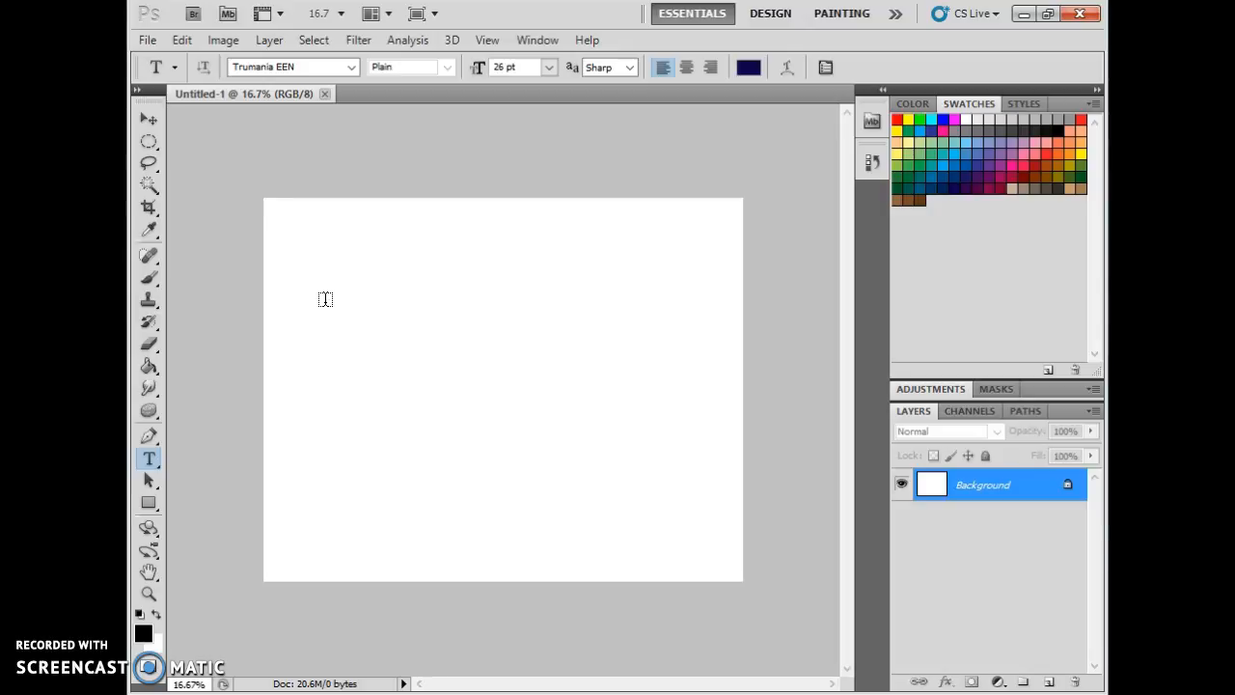
pyautogui.click(324, 341)
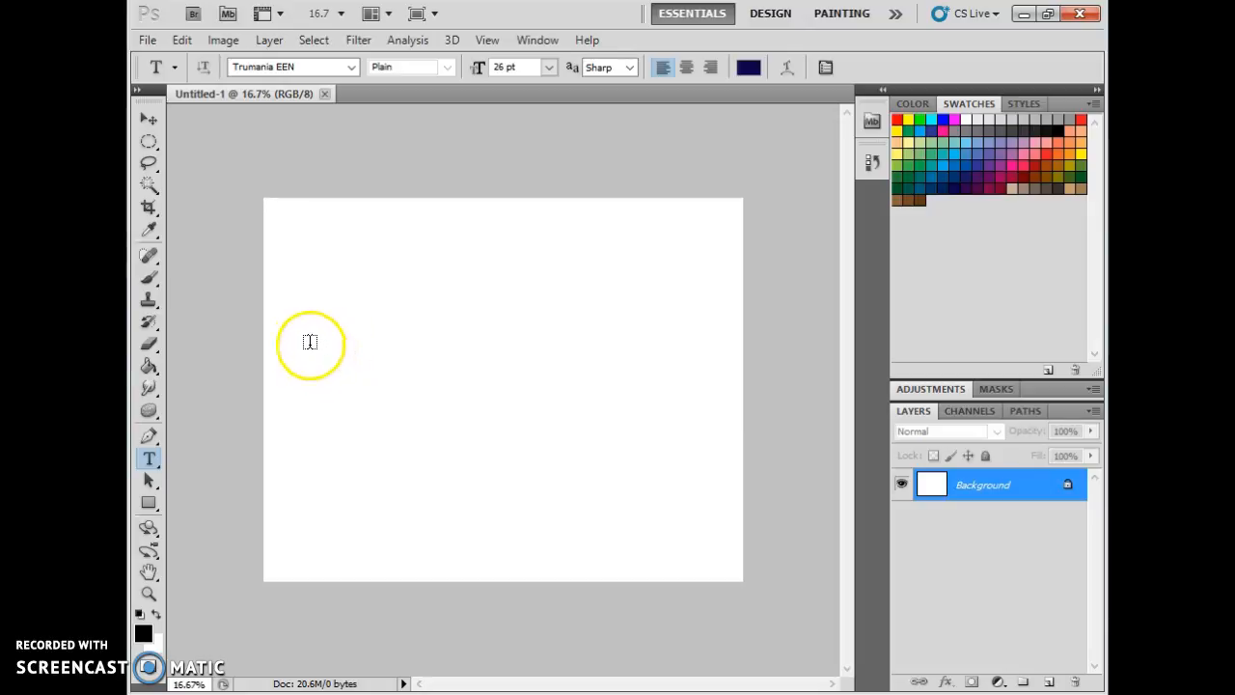
pyautogui.click(298, 356)
pyautogui.moveTo(299, 357); pyautogui.dragTo(376, 419)
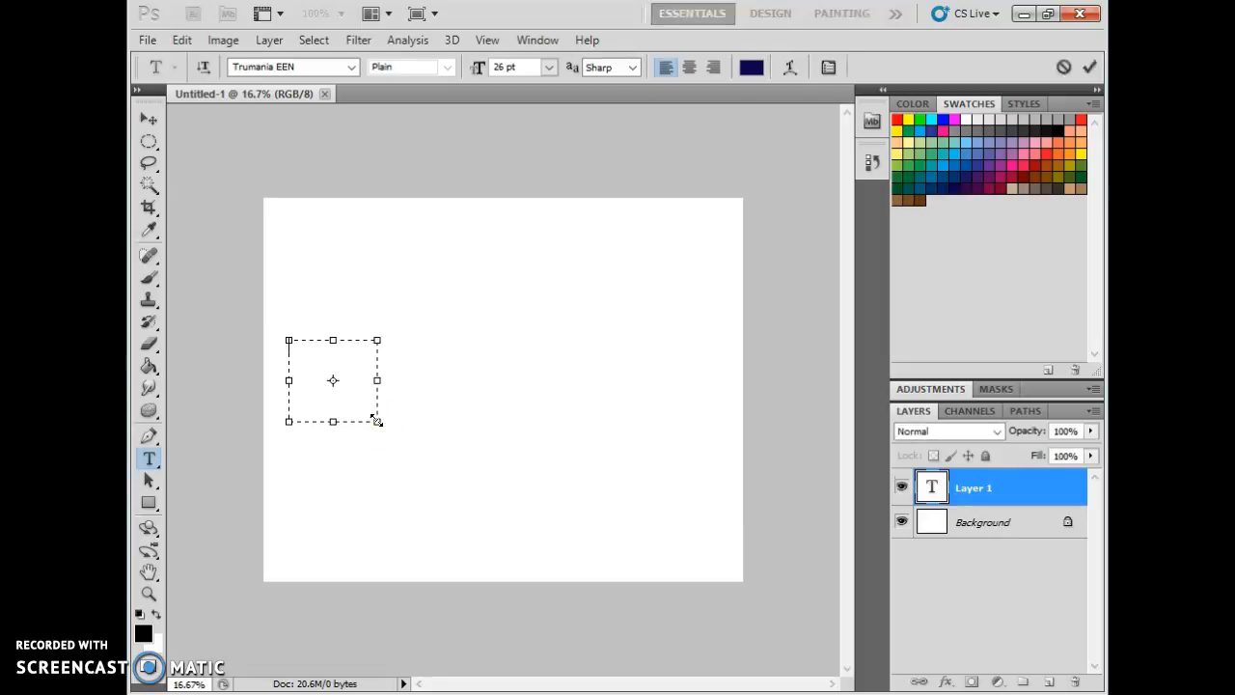
# Set the text font to World of Water.
pyautogui.click(351, 73)
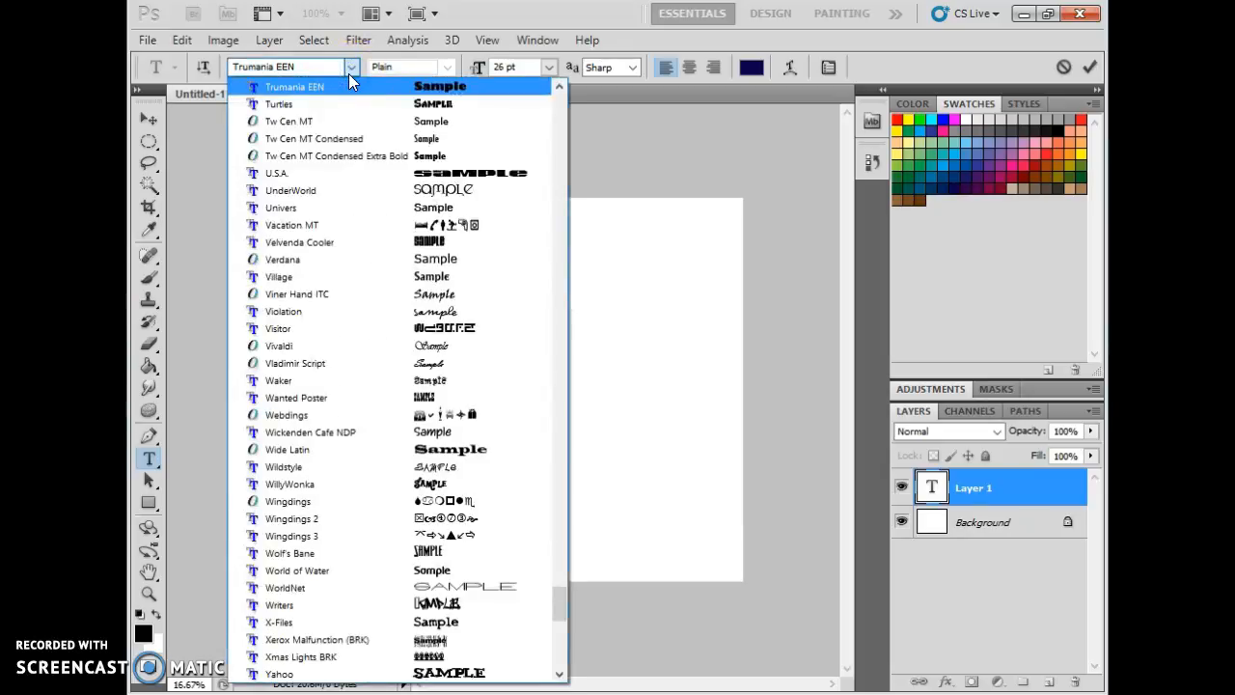
pyautogui.click(447, 590)
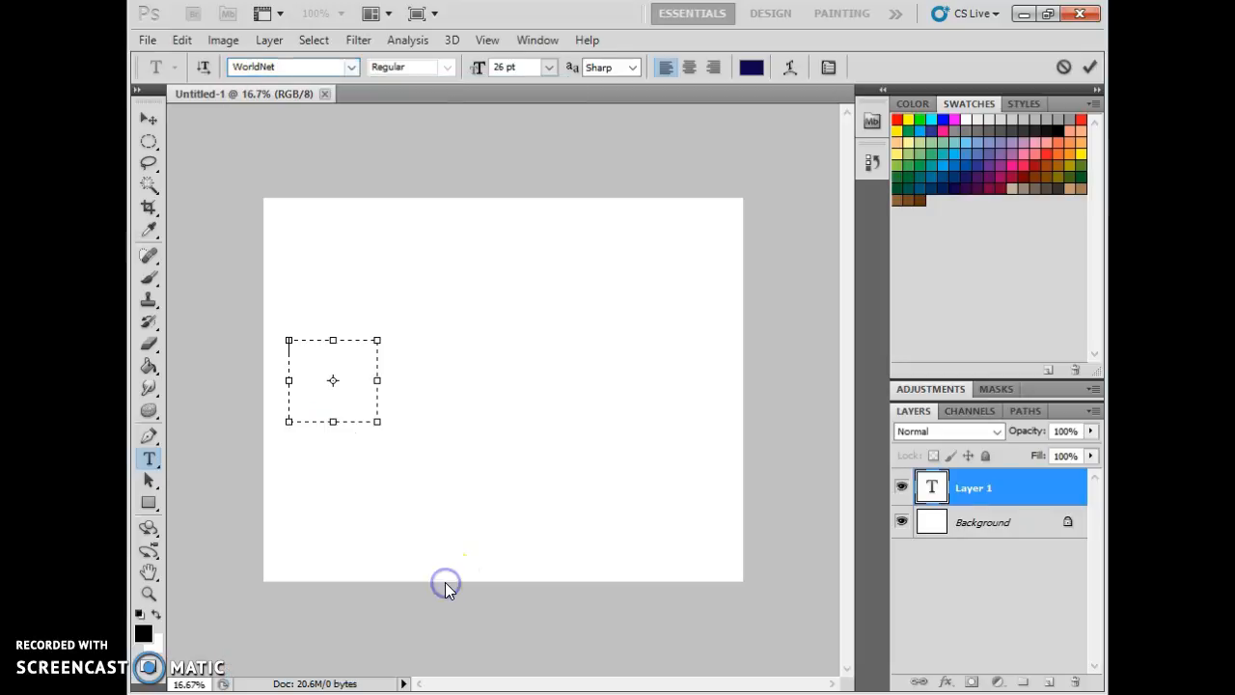
pyautogui.click(352, 73)
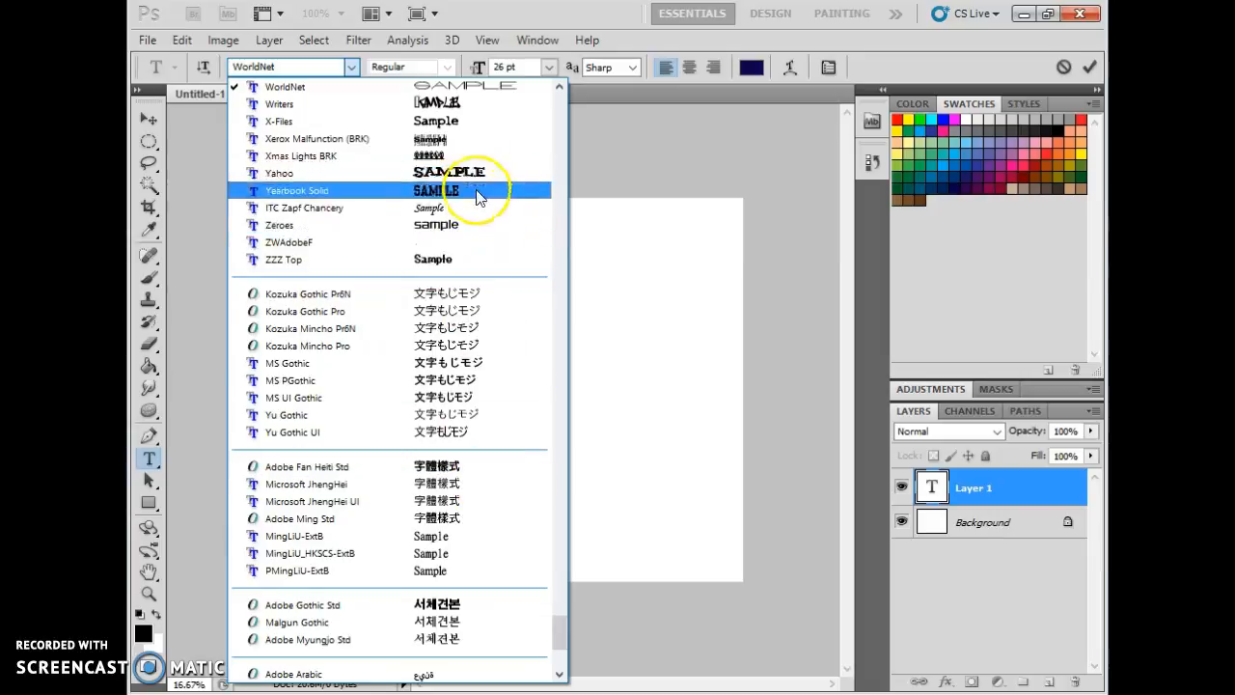
pyautogui.scroll(8, 477, 196)
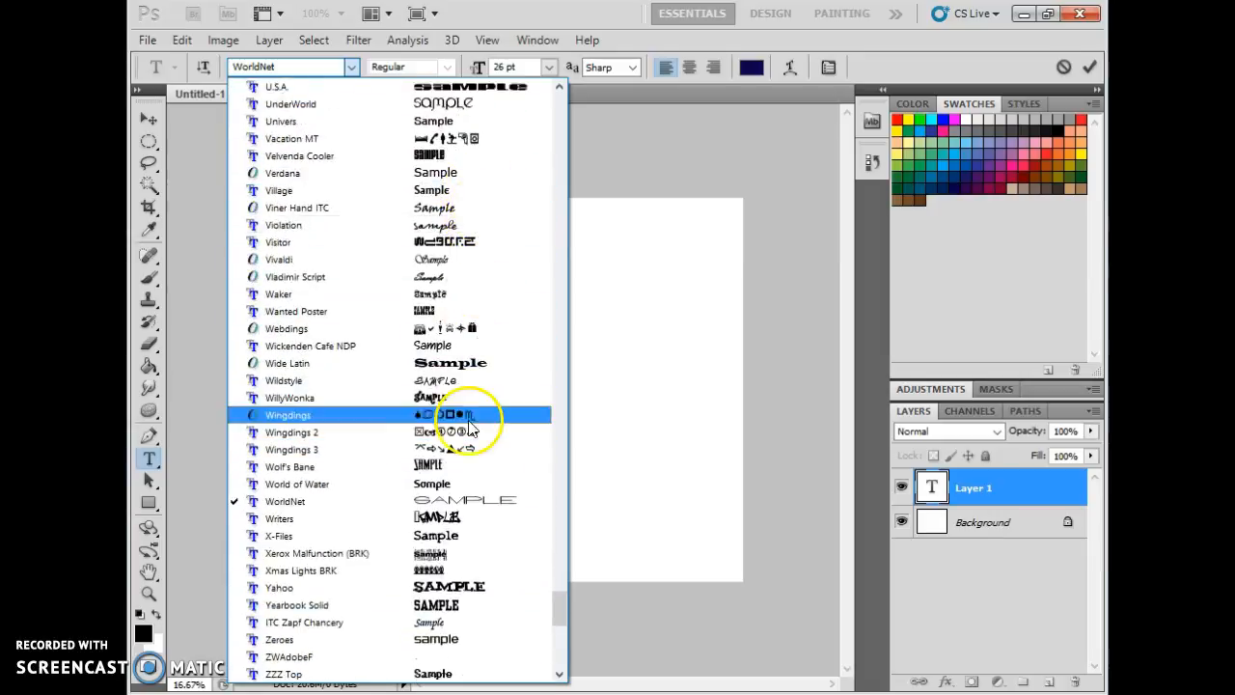
pyautogui.click(467, 483)
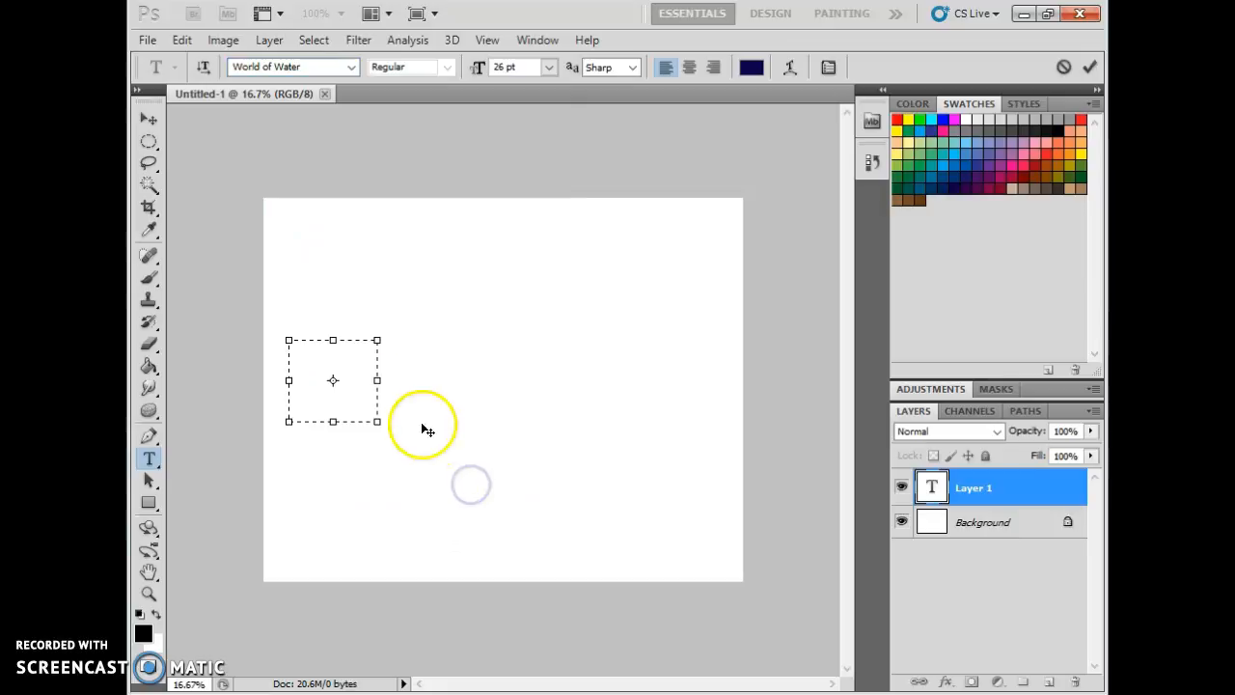
# Set the font size to 100 pt and type the letter e in the text box.
pyautogui.click(548, 67)
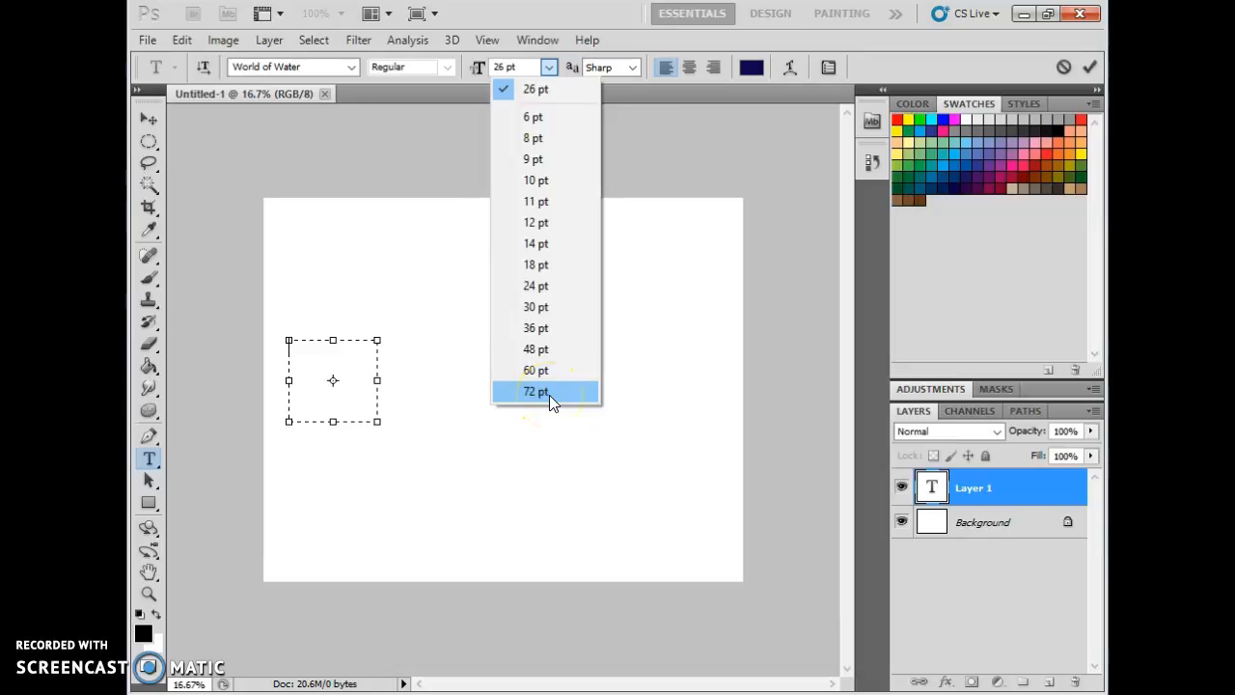
pyautogui.click(488, 50)
pyautogui.click(500, 65)
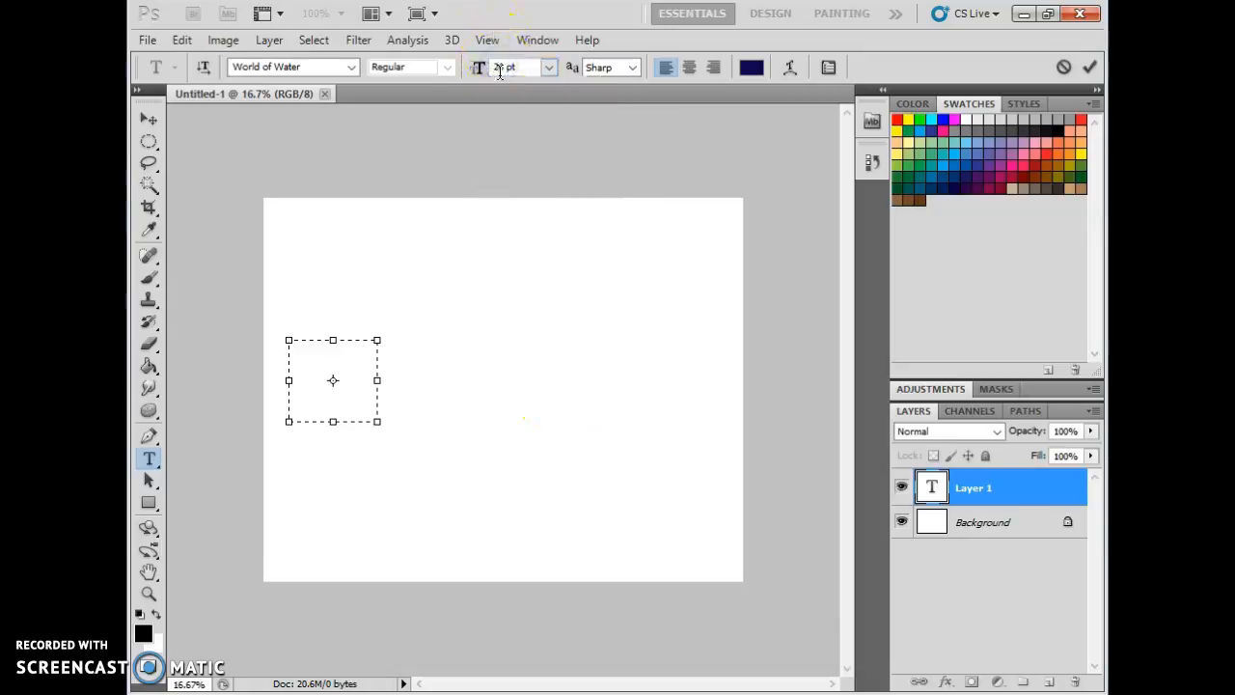
pyautogui.write('100')
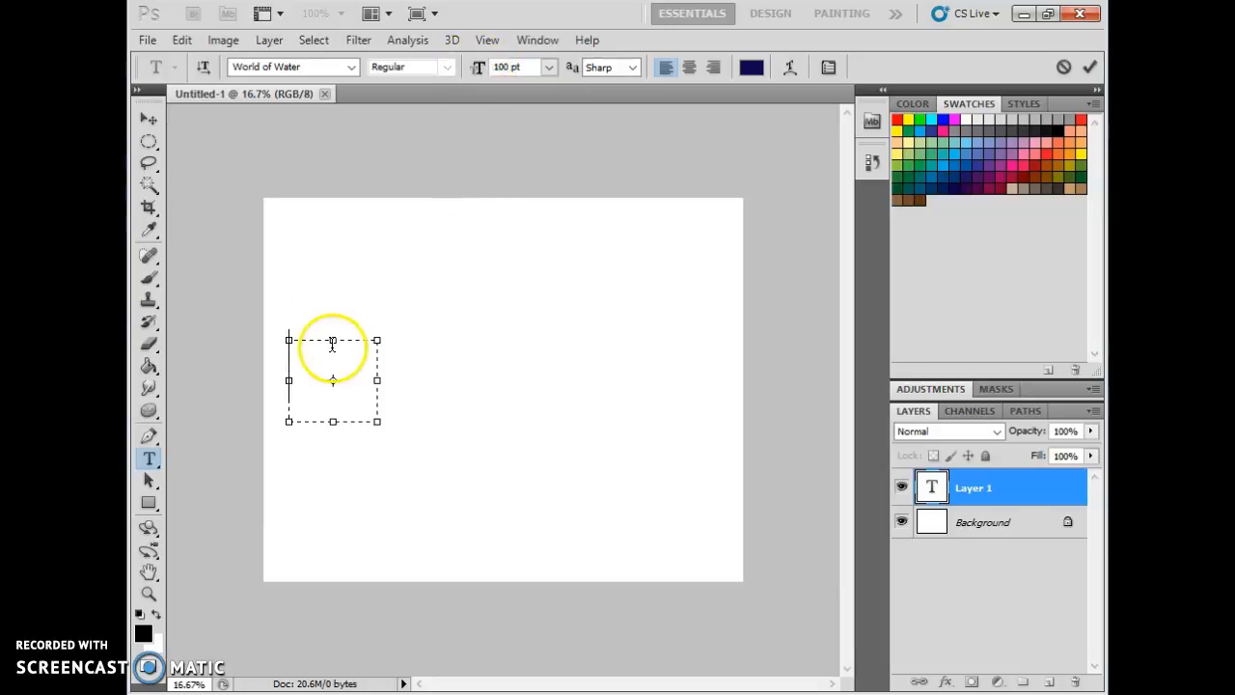
pyautogui.write('e')
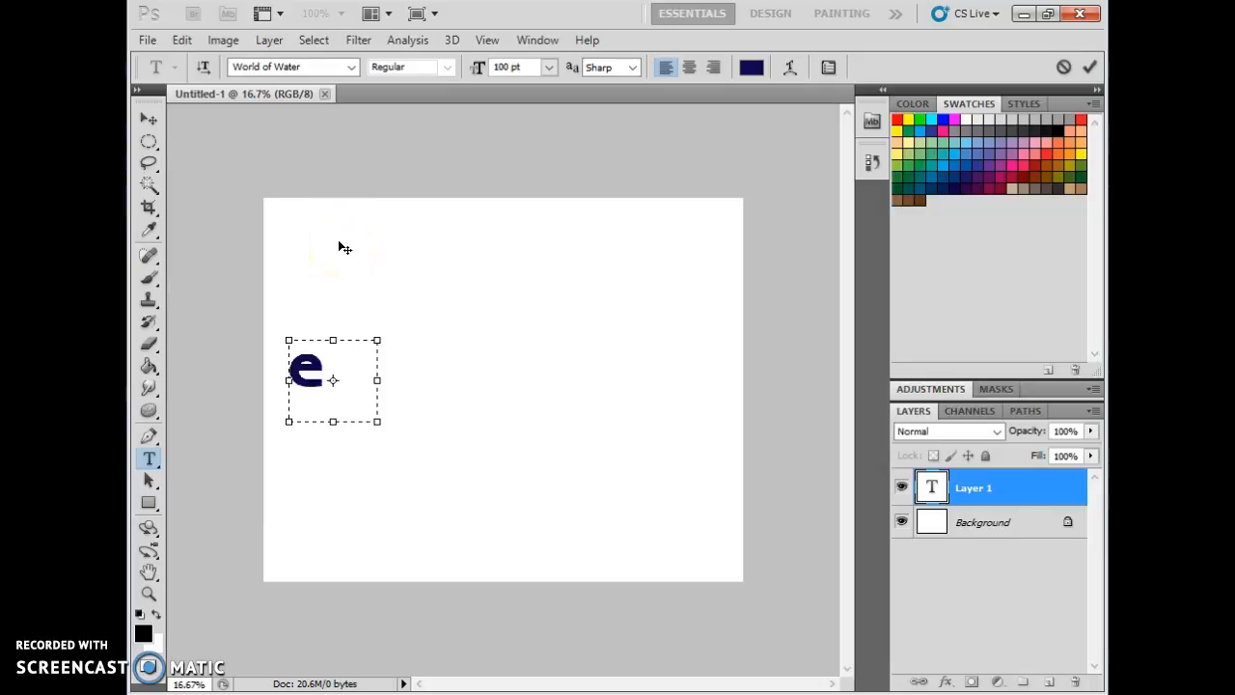
# Recolour the letter e black (000000) and shrink the text box to fit around it.
pyautogui.click(325, 357)
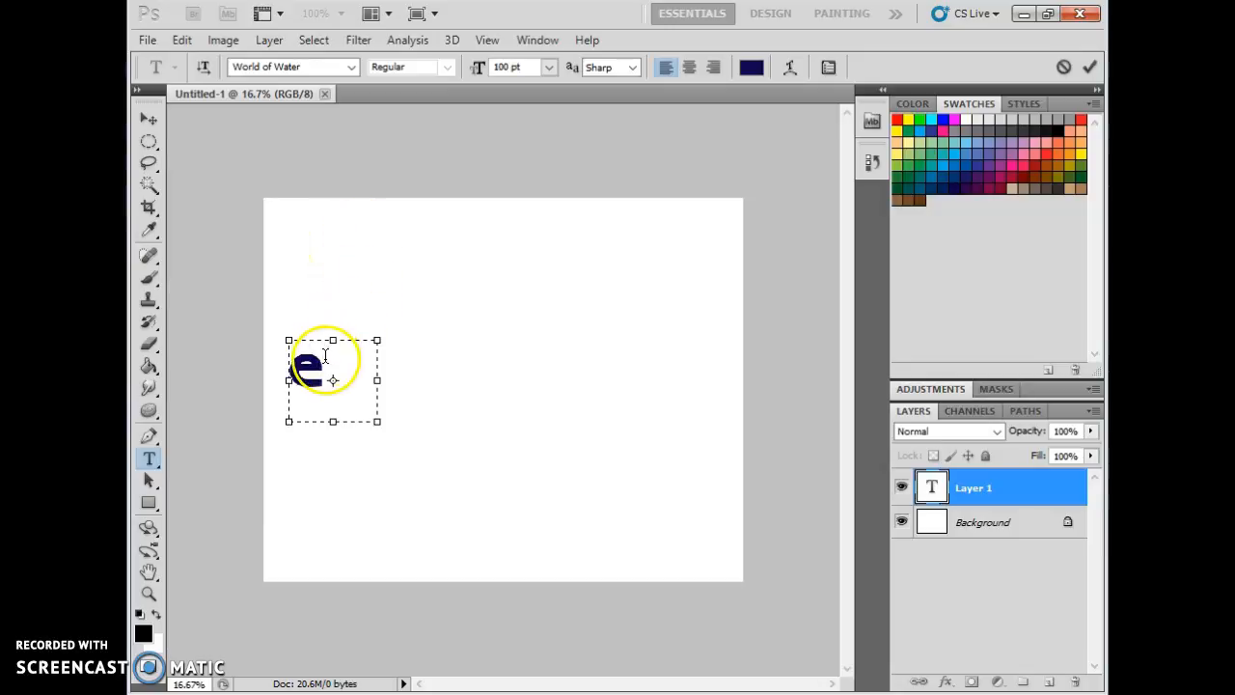
pyautogui.click(328, 384)
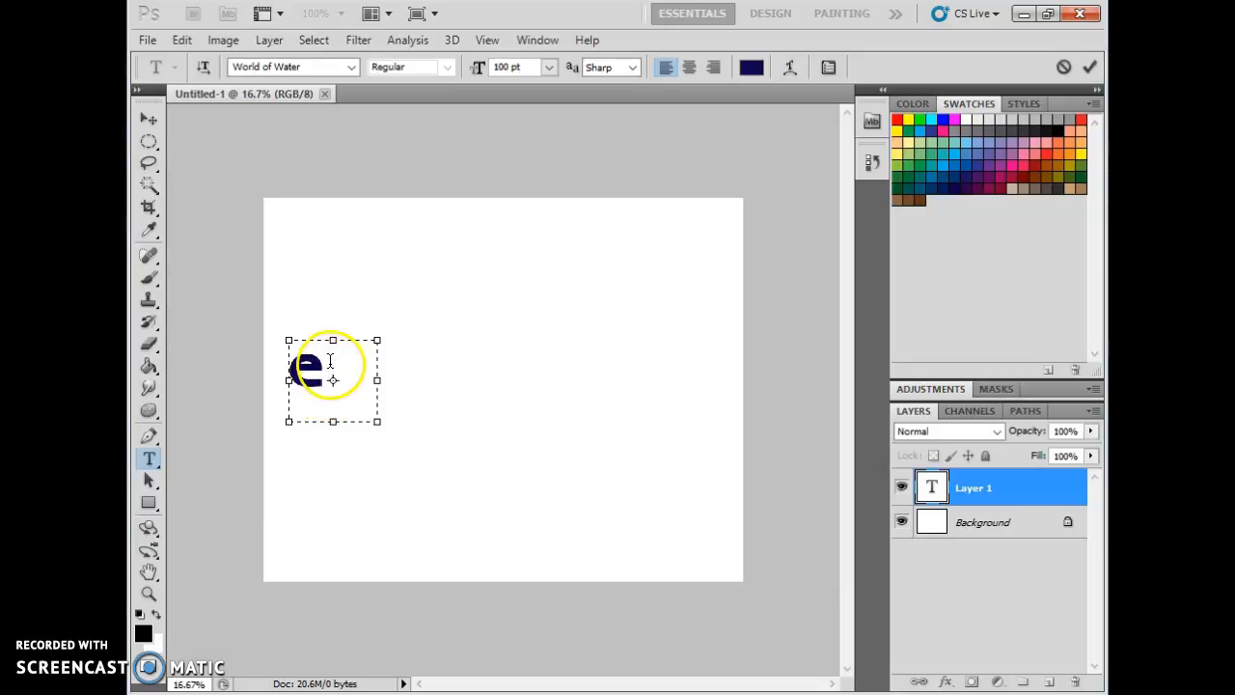
pyautogui.moveTo(329, 361); pyautogui.dragTo(282, 362)
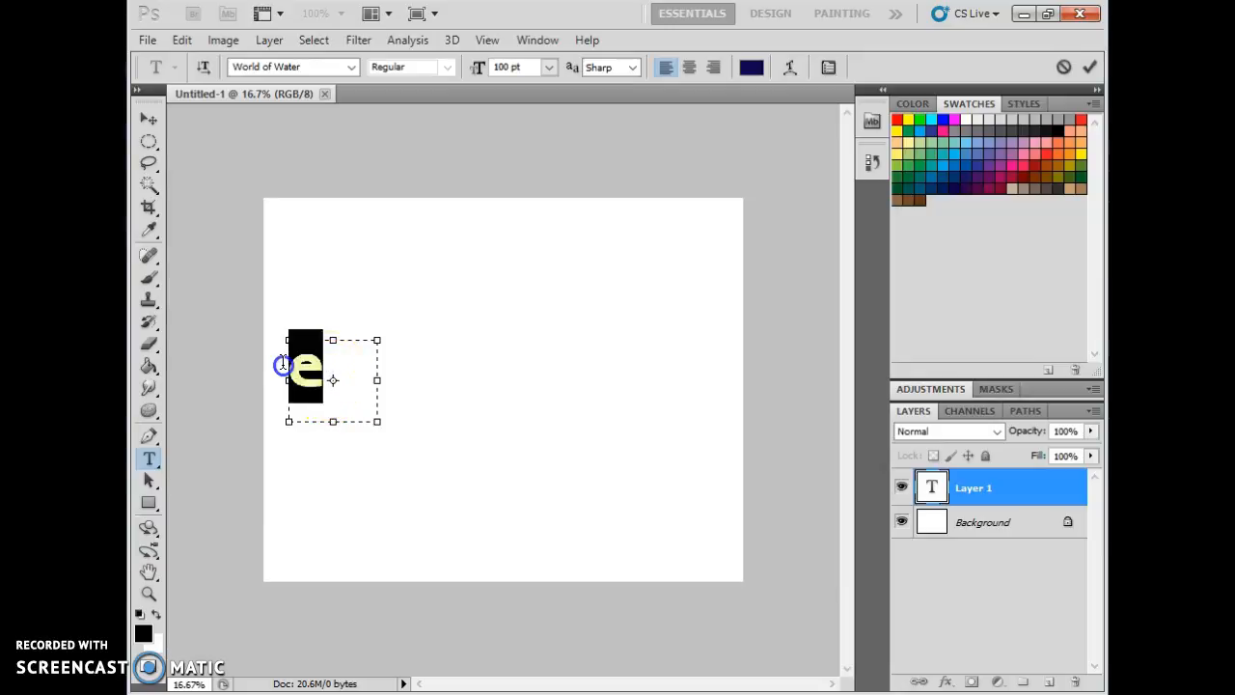
pyautogui.click(143, 636)
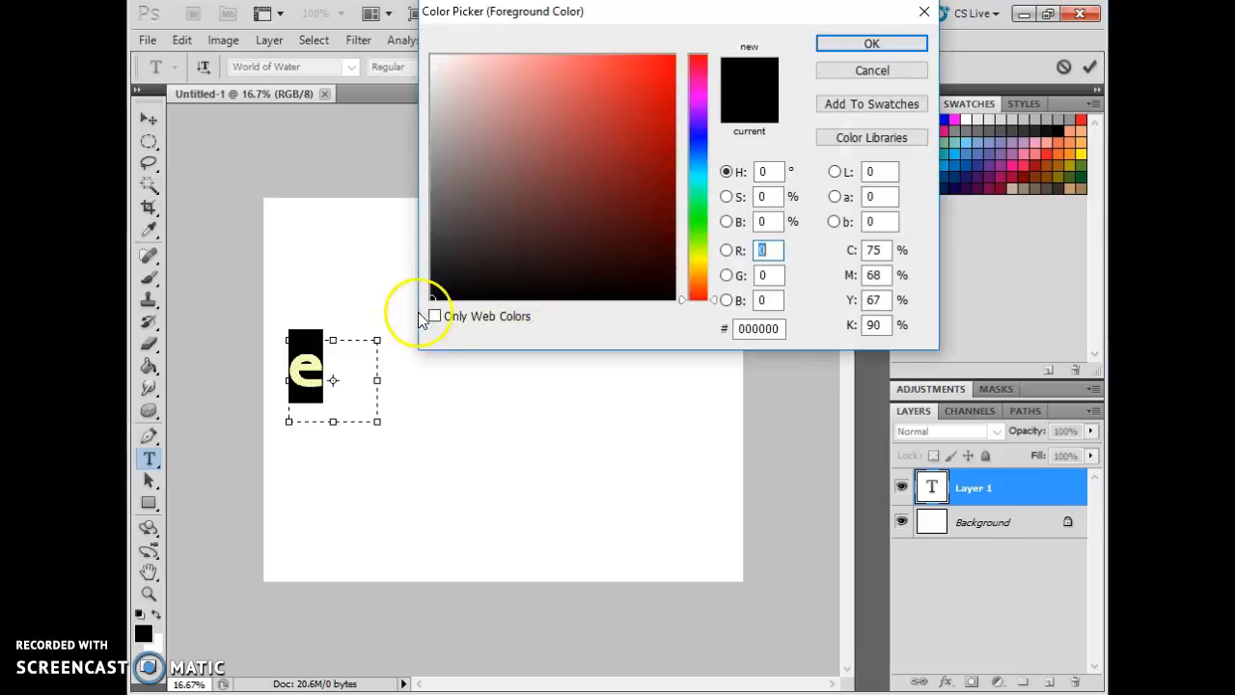
pyautogui.click(835, 41)
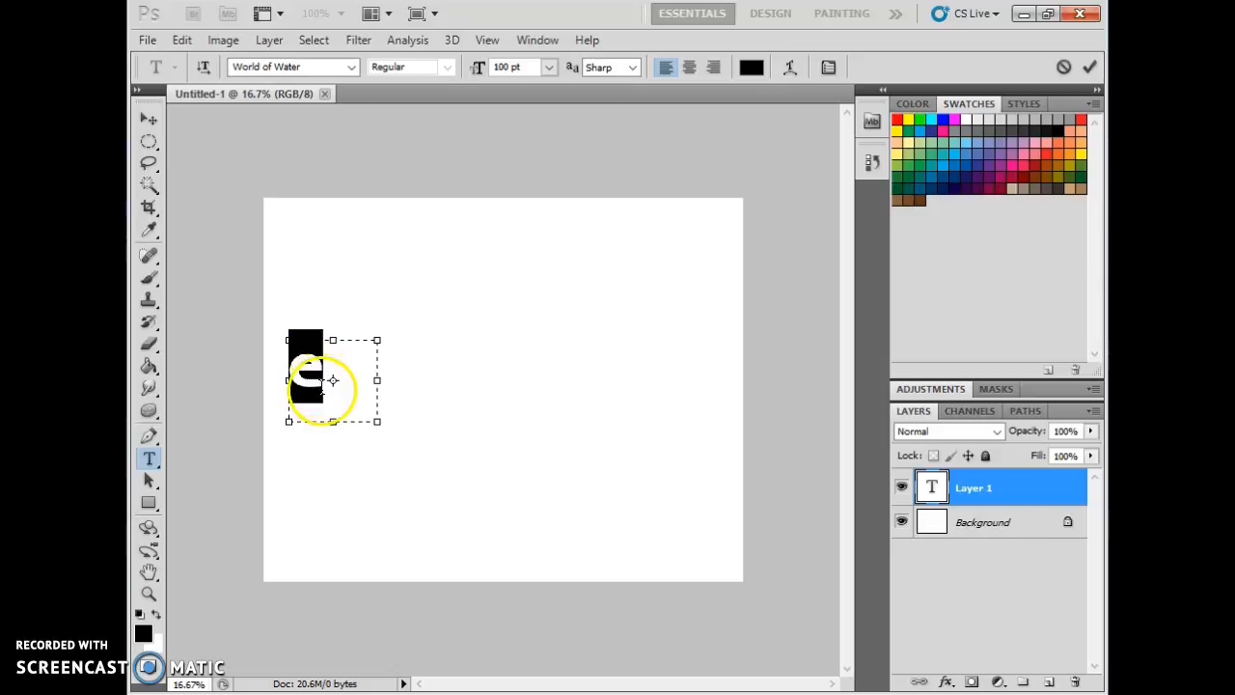
pyautogui.click(321, 389)
pyautogui.moveTo(375, 423); pyautogui.dragTo(334, 411)
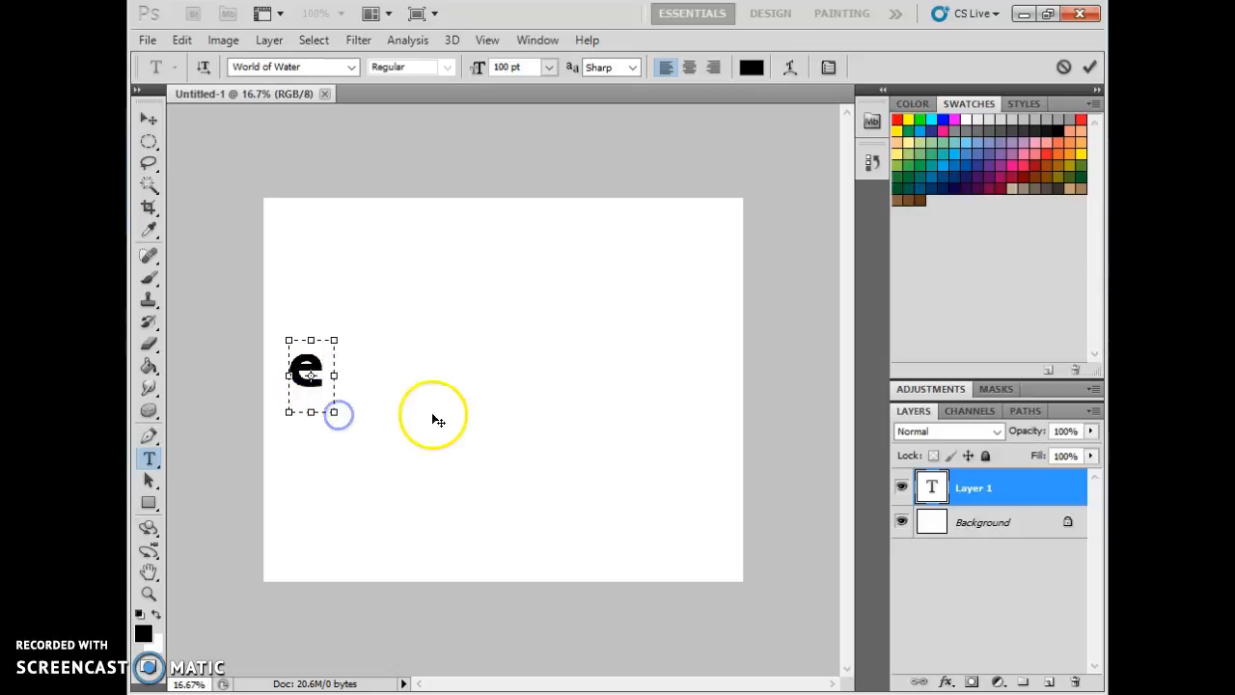
# Commit the letter e text layer.
pyautogui.click(974, 521)
pyautogui.click(978, 489)
pyautogui.click(151, 120)
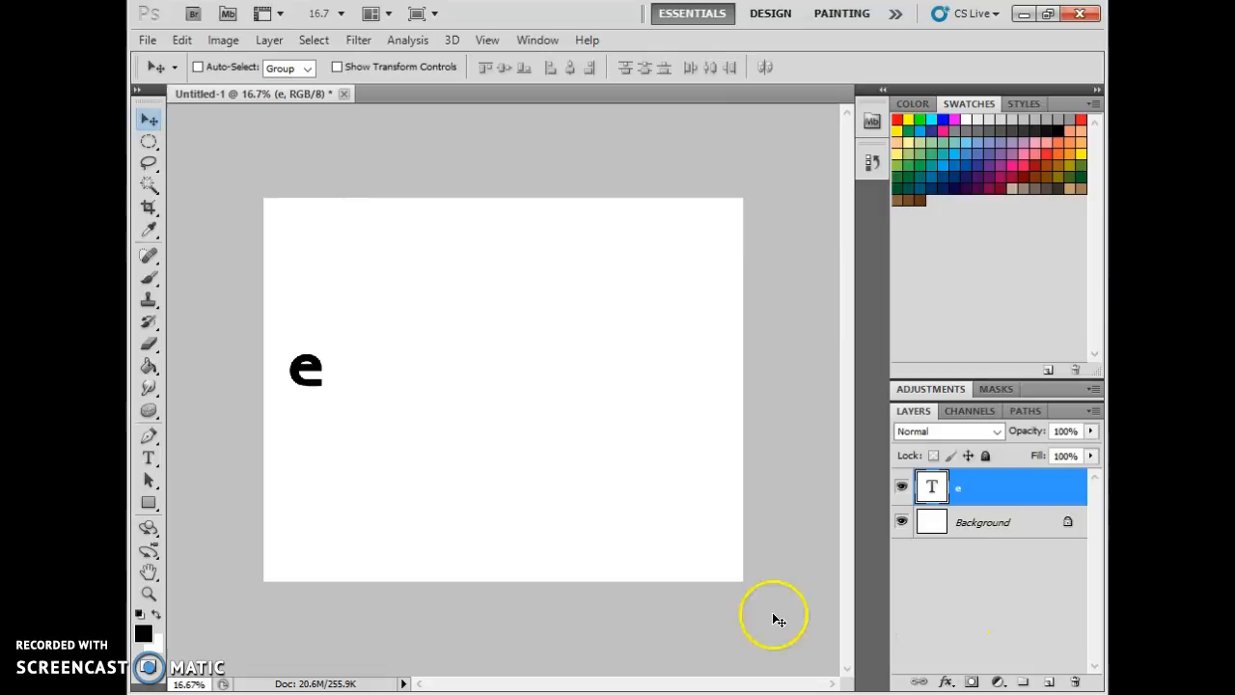
# Add a letter y in a new text box and move it next to the e.
pyautogui.click(150, 459)
pyautogui.moveTo(356, 356); pyautogui.dragTo(437, 433)
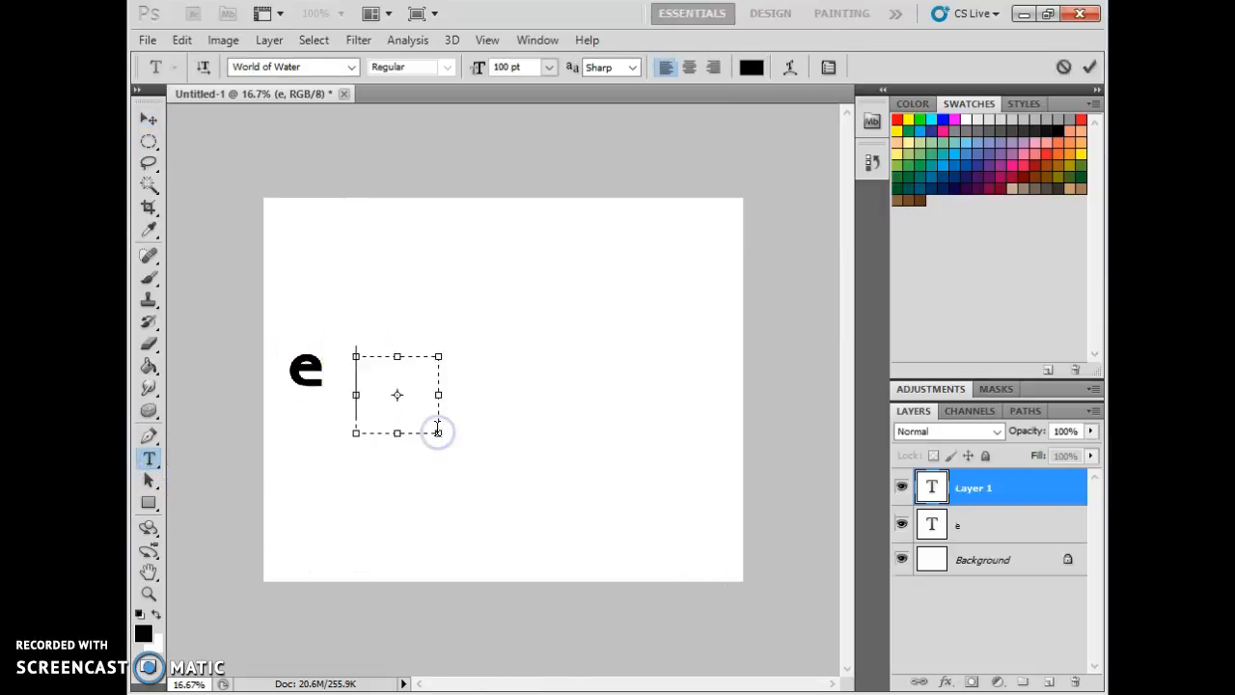
pyautogui.write('y')
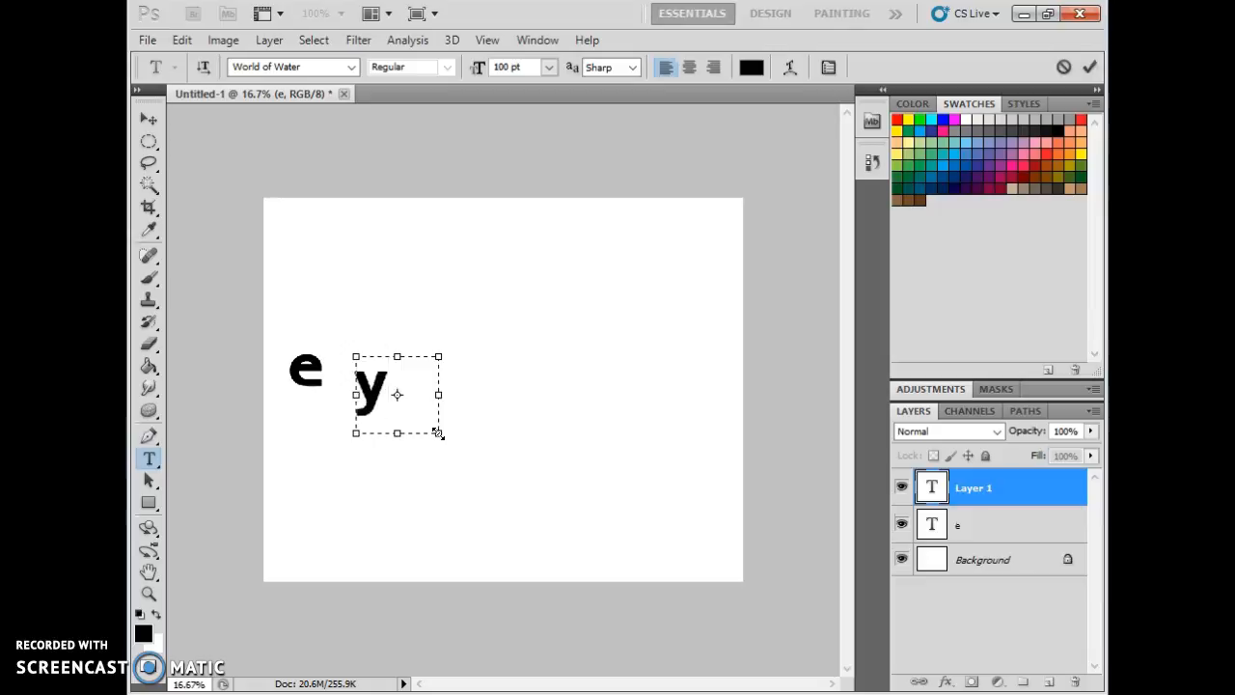
pyautogui.click(149, 118)
pyautogui.moveTo(371, 390); pyautogui.dragTo(346, 365)
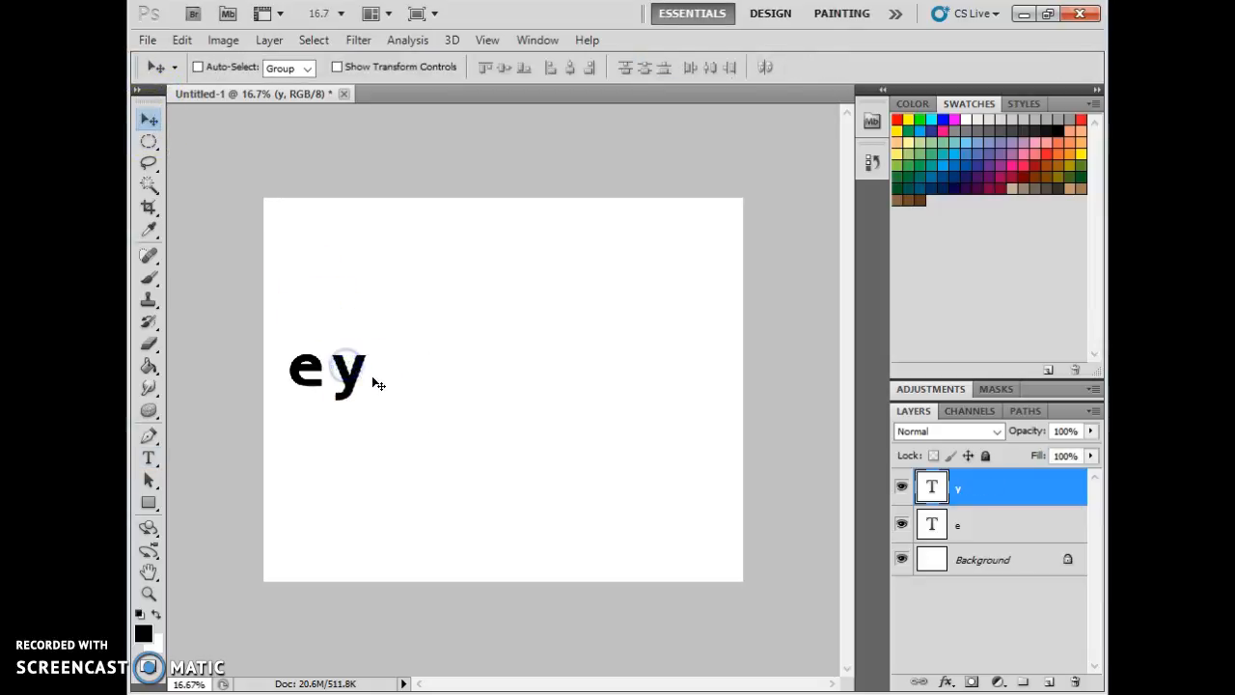
# Add a horizontal guide at position 55.
pyautogui.click(487, 40)
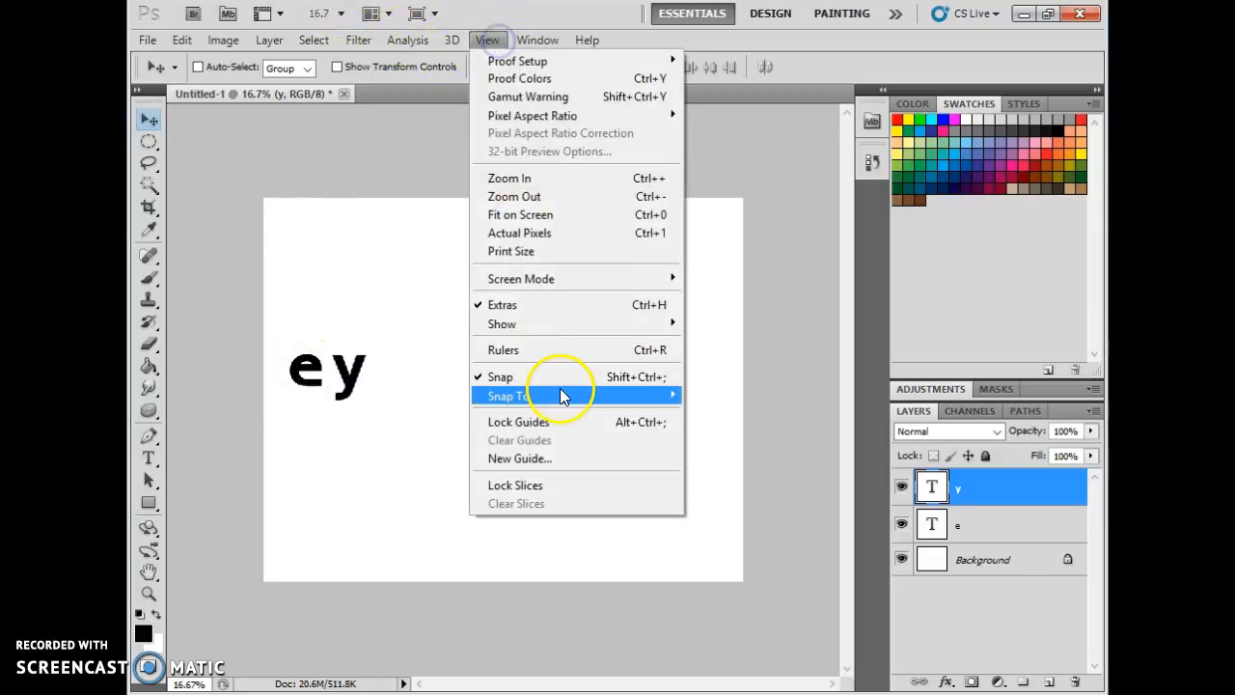
pyautogui.click(562, 458)
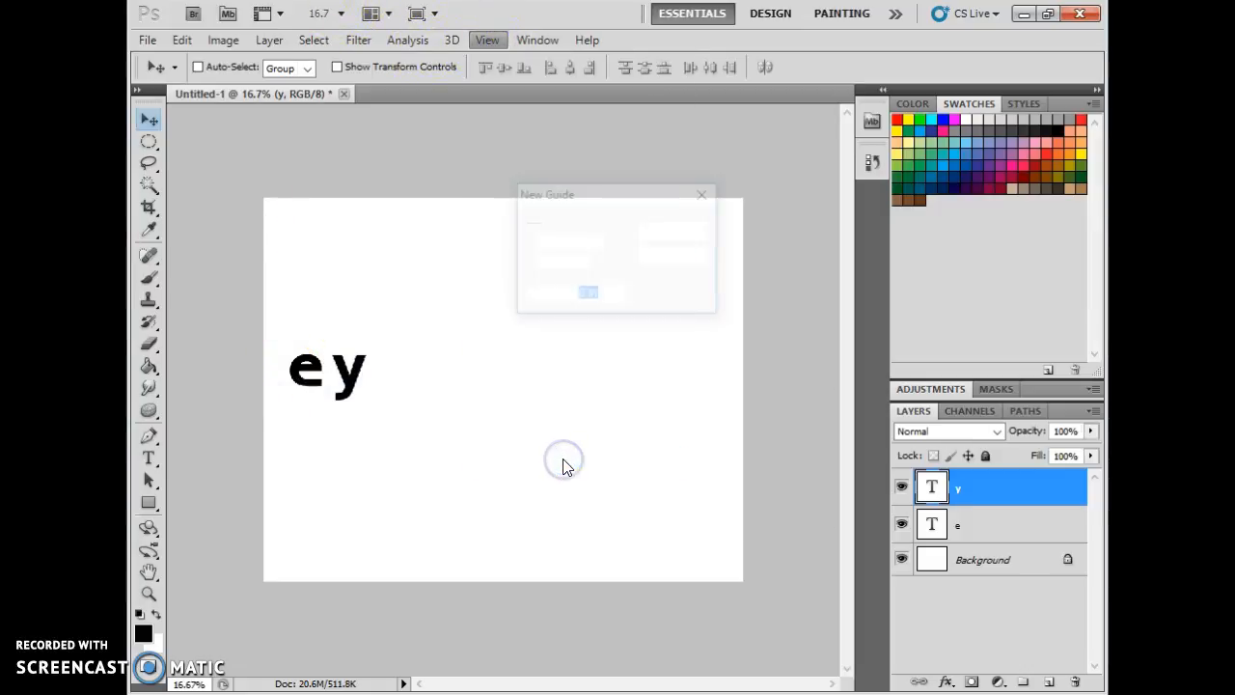
pyautogui.click(576, 242)
pyautogui.doubleClick(588, 294)
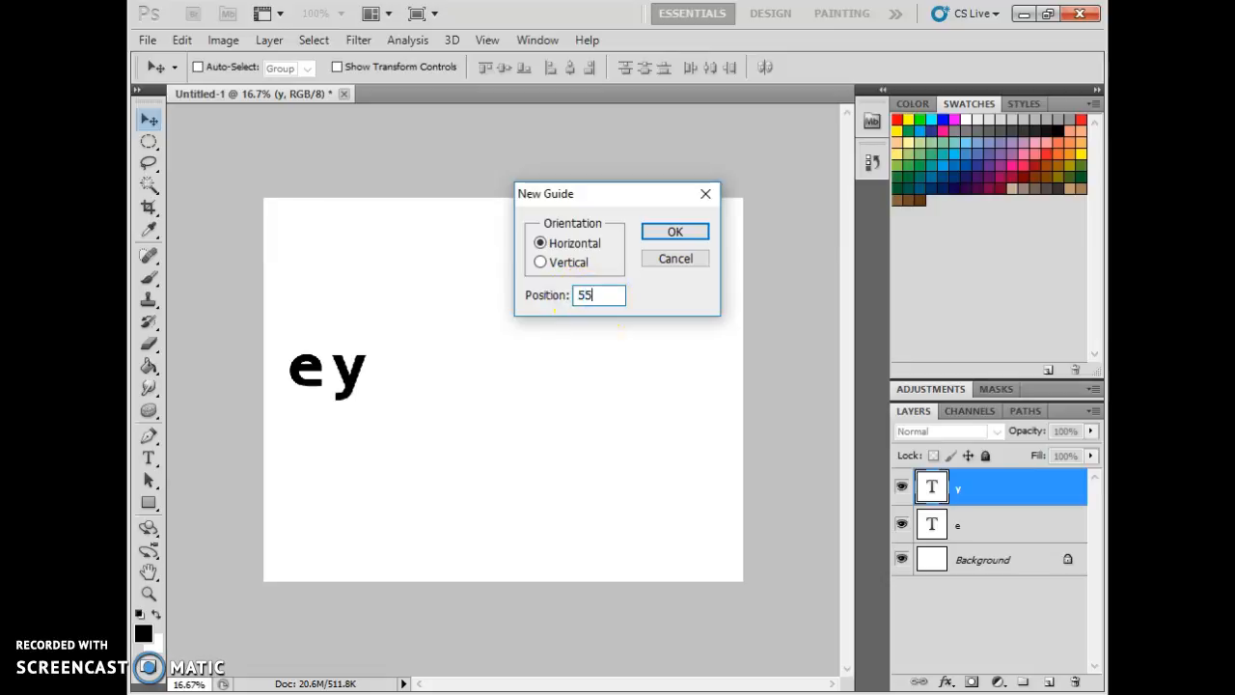
pyautogui.press('Return')
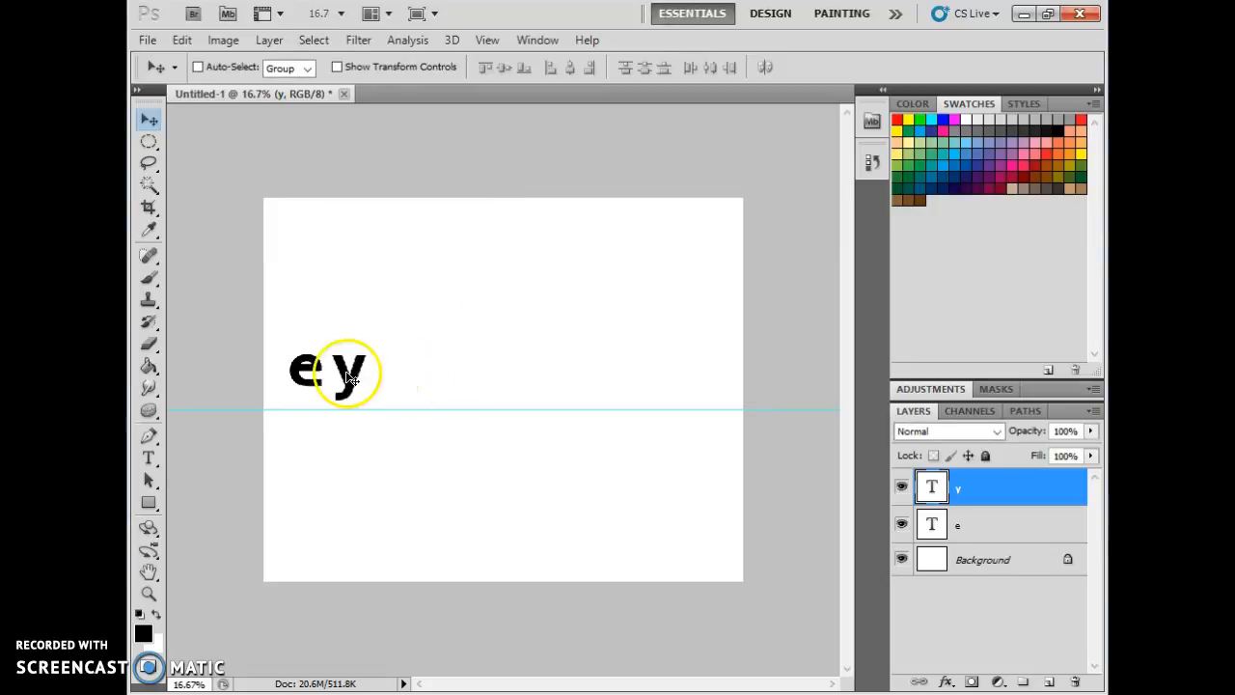
# Move the y and then the e down so both letters sit on the guide.
pyautogui.moveTo(325, 372); pyautogui.dragTo(331, 393)
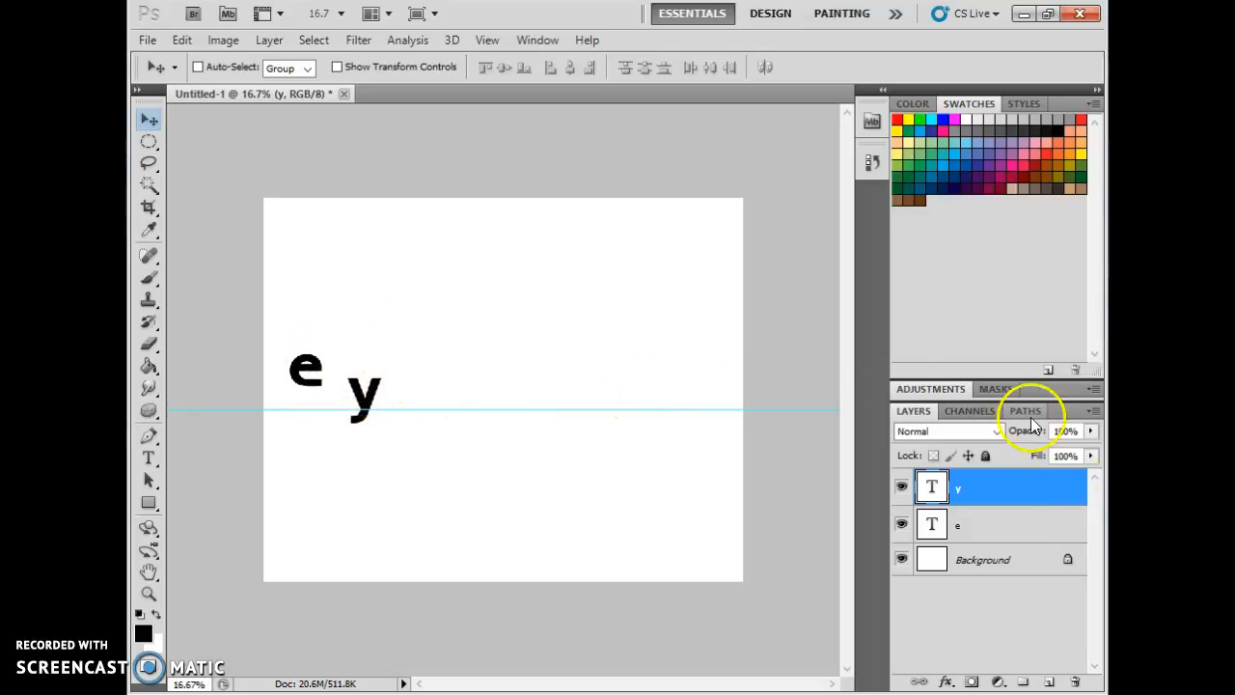
pyautogui.click(1042, 517)
pyautogui.moveTo(289, 365); pyautogui.dragTo(321, 390)
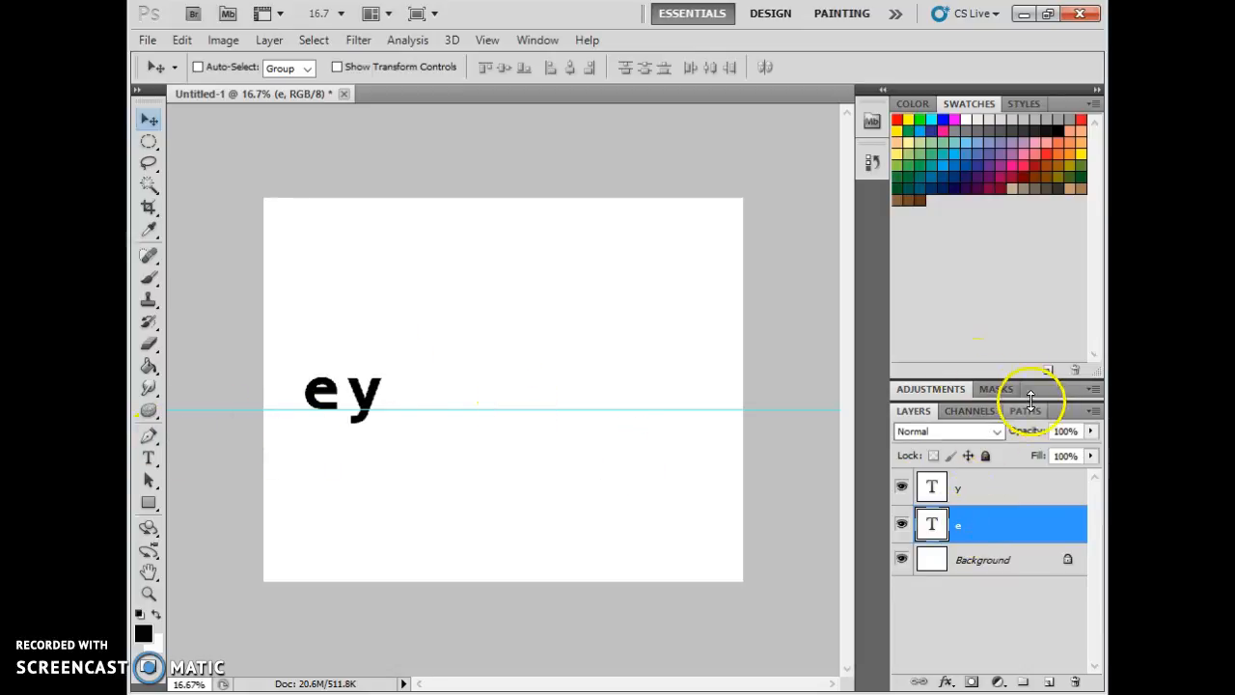
# Duplicate the e layer and move the copy after the y to spell eye.
pyautogui.click(989, 528)
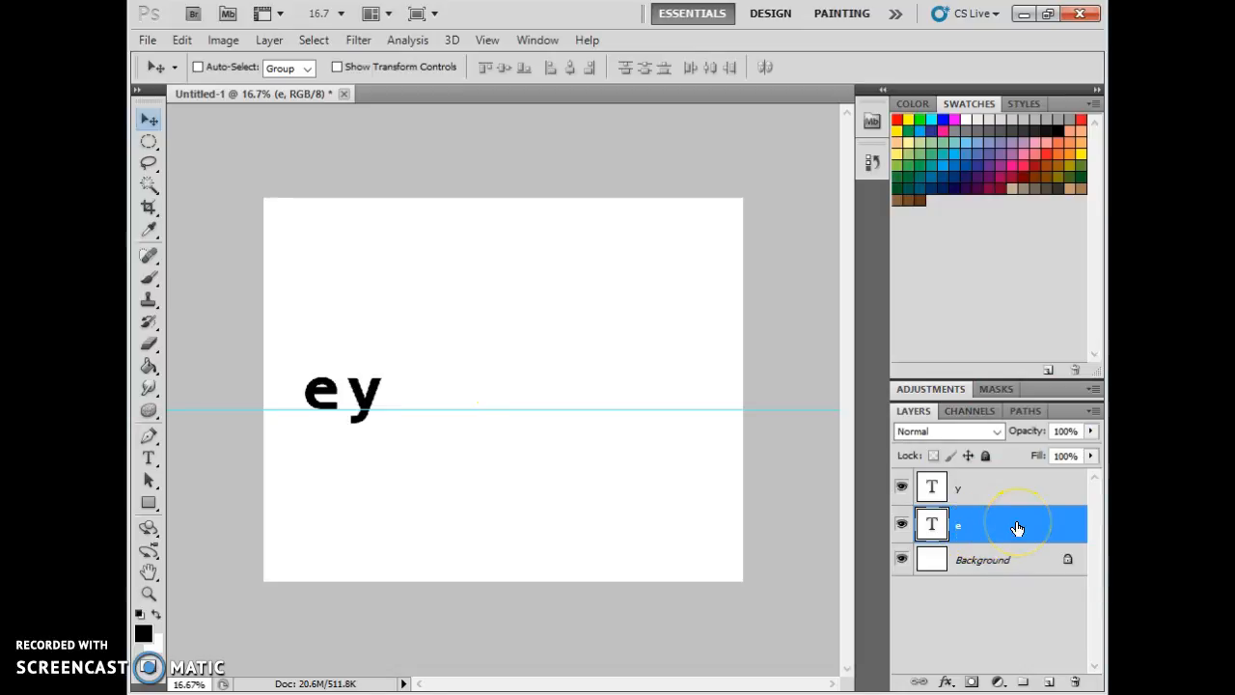
pyautogui.hotkey('ctrl', 'j')
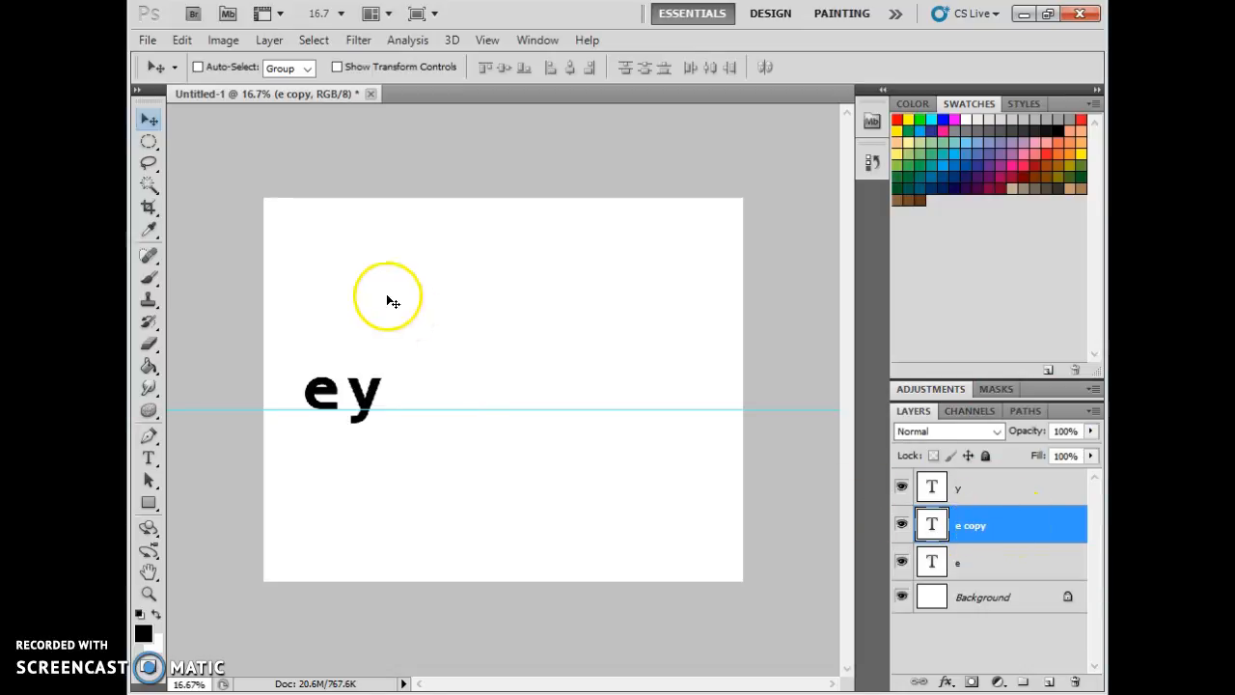
pyautogui.moveTo(319, 395); pyautogui.dragTo(390, 396)
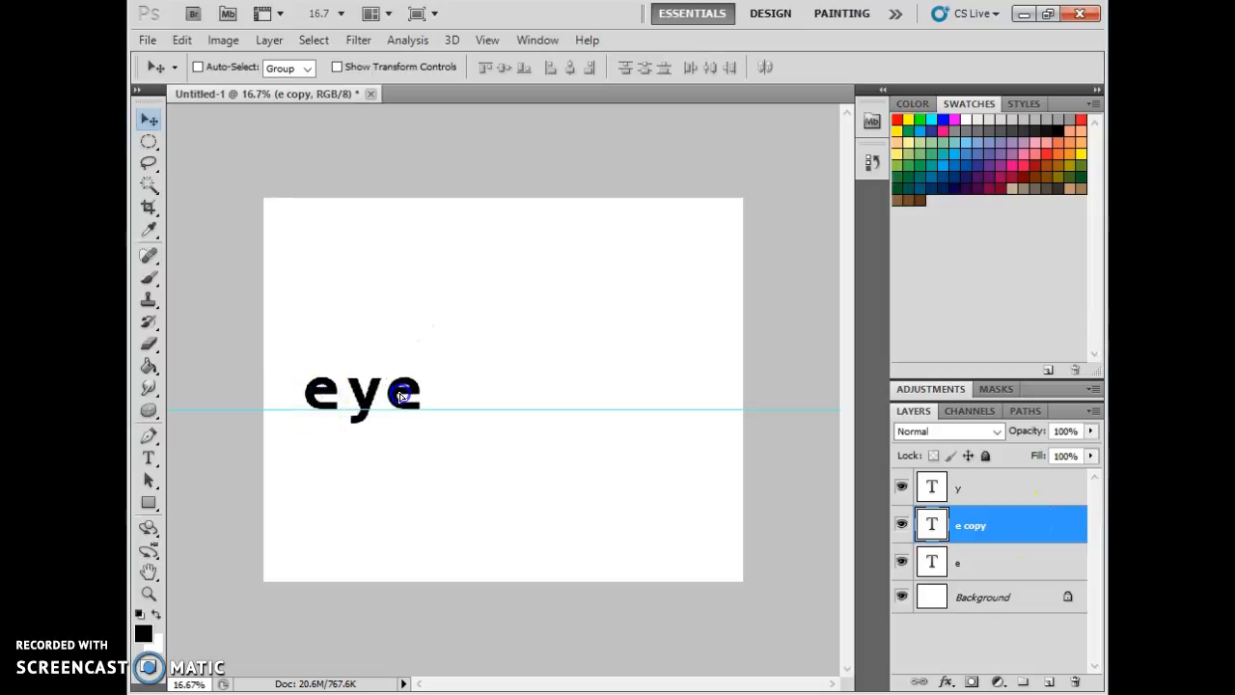
# Add a letter d in a new text box after eye.
pyautogui.click(960, 489)
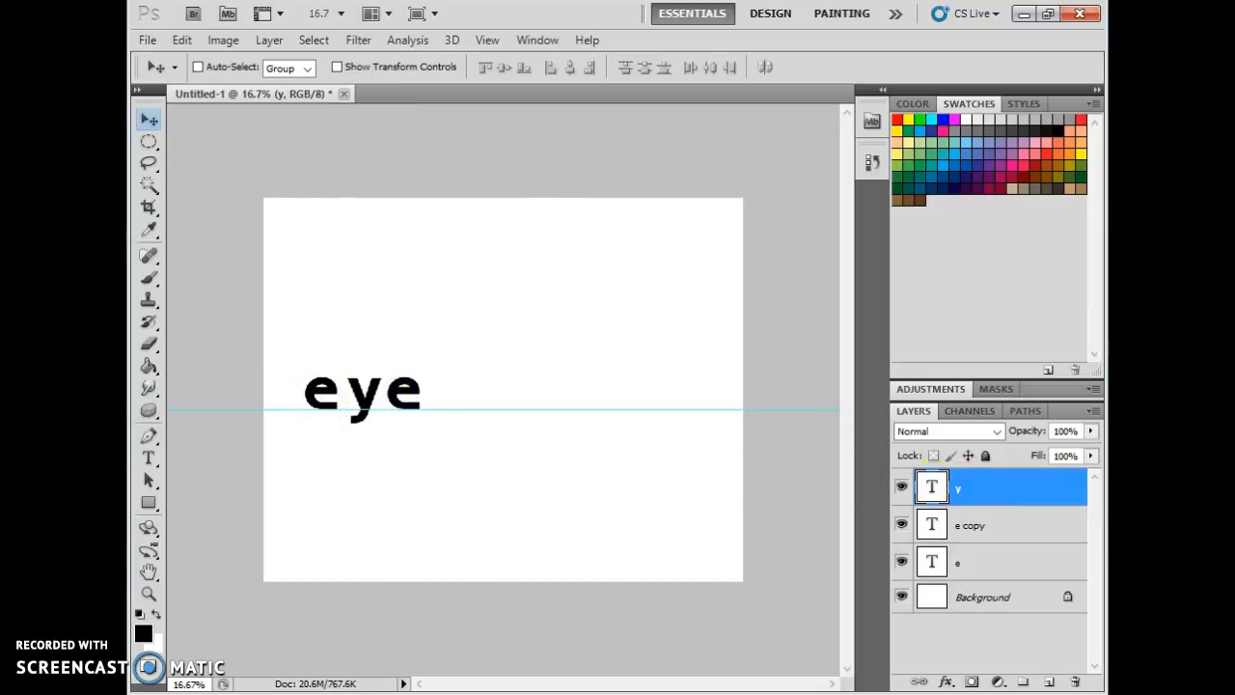
pyautogui.click(148, 458)
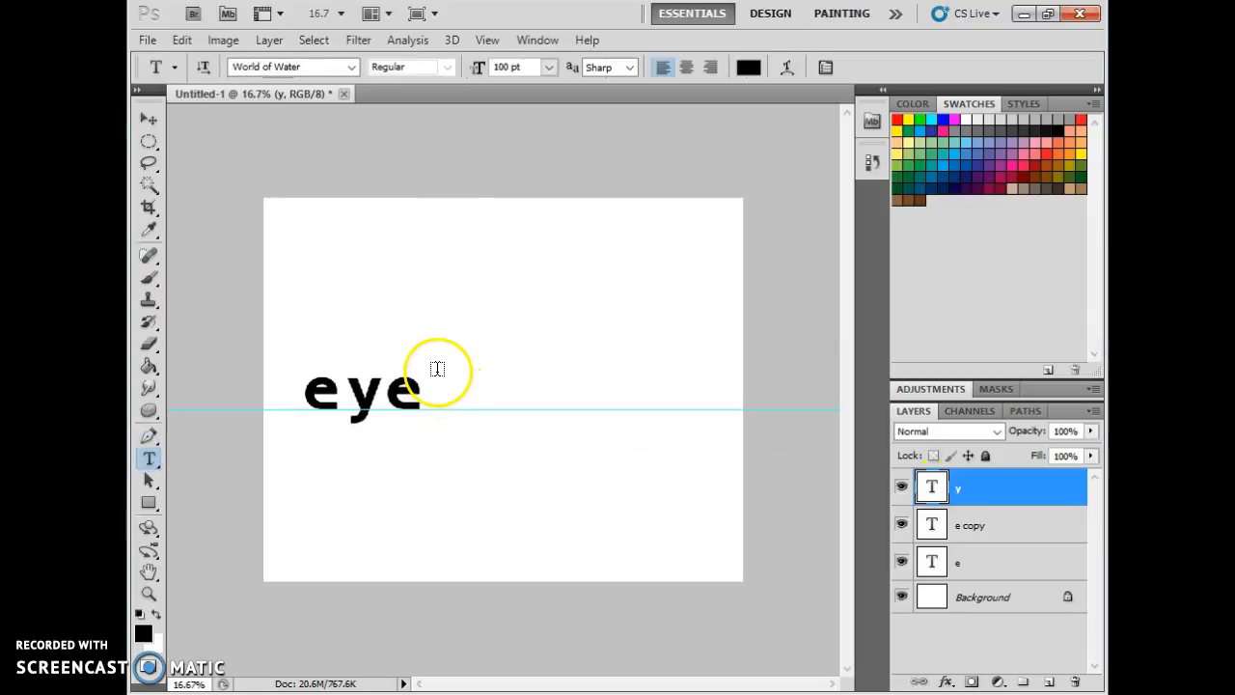
pyautogui.moveTo(439, 362); pyautogui.dragTo(533, 425)
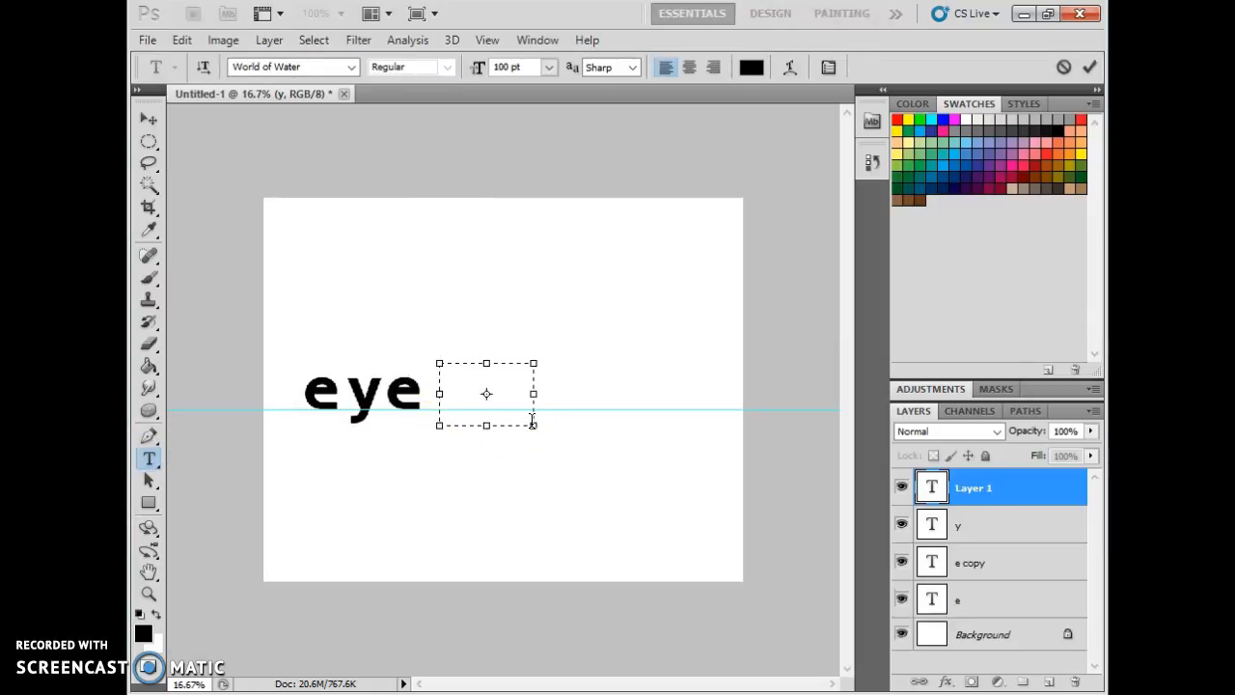
pyautogui.write('d')
pyautogui.click(532, 382)
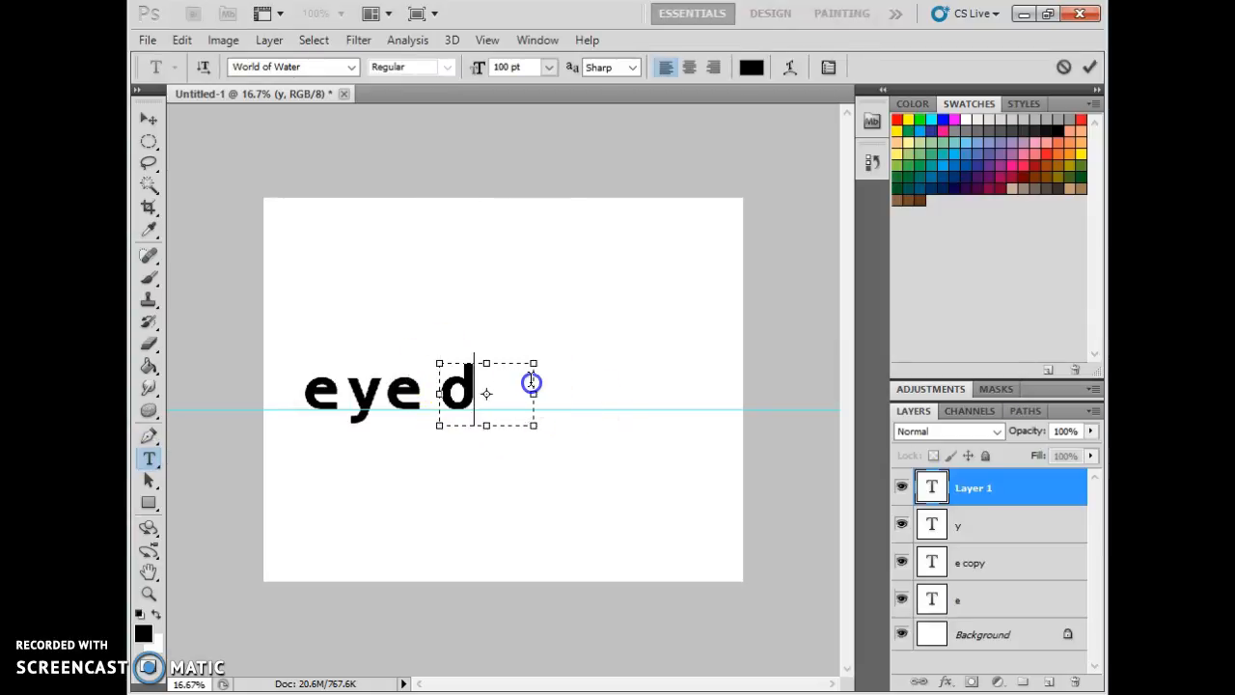
pyautogui.click(987, 488)
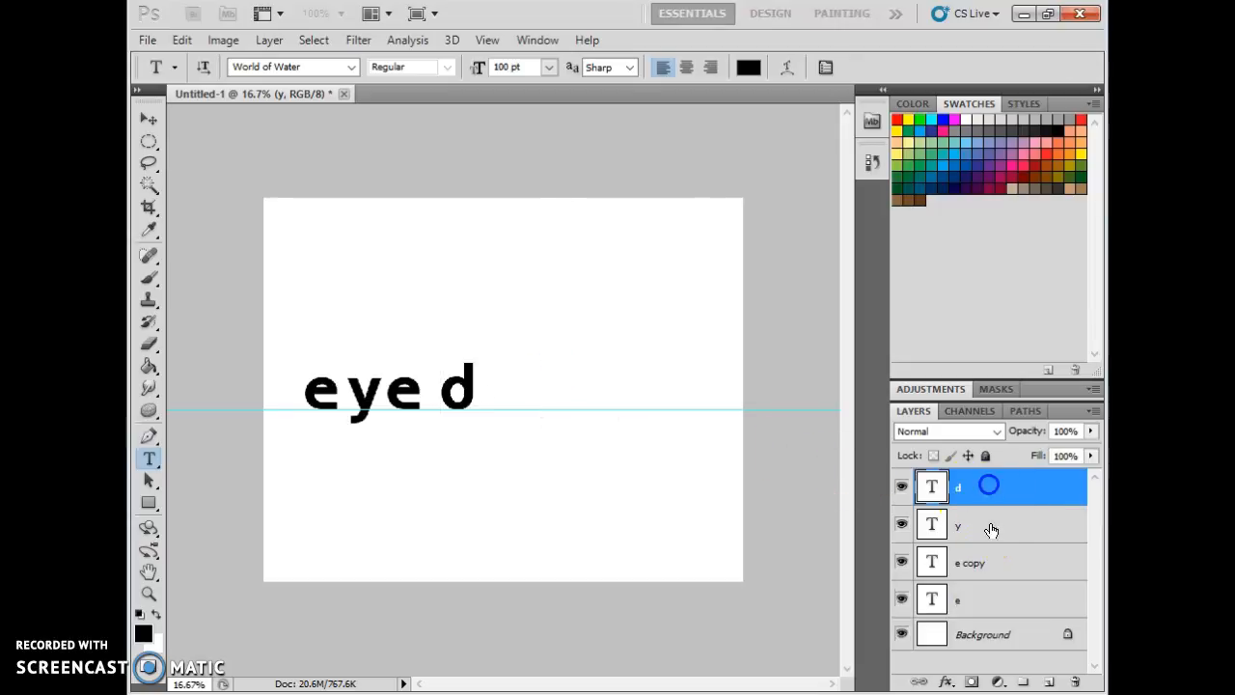
# Add a letter r in a new text box and tuck it against the d.
pyautogui.moveTo(503, 353); pyautogui.dragTo(571, 433)
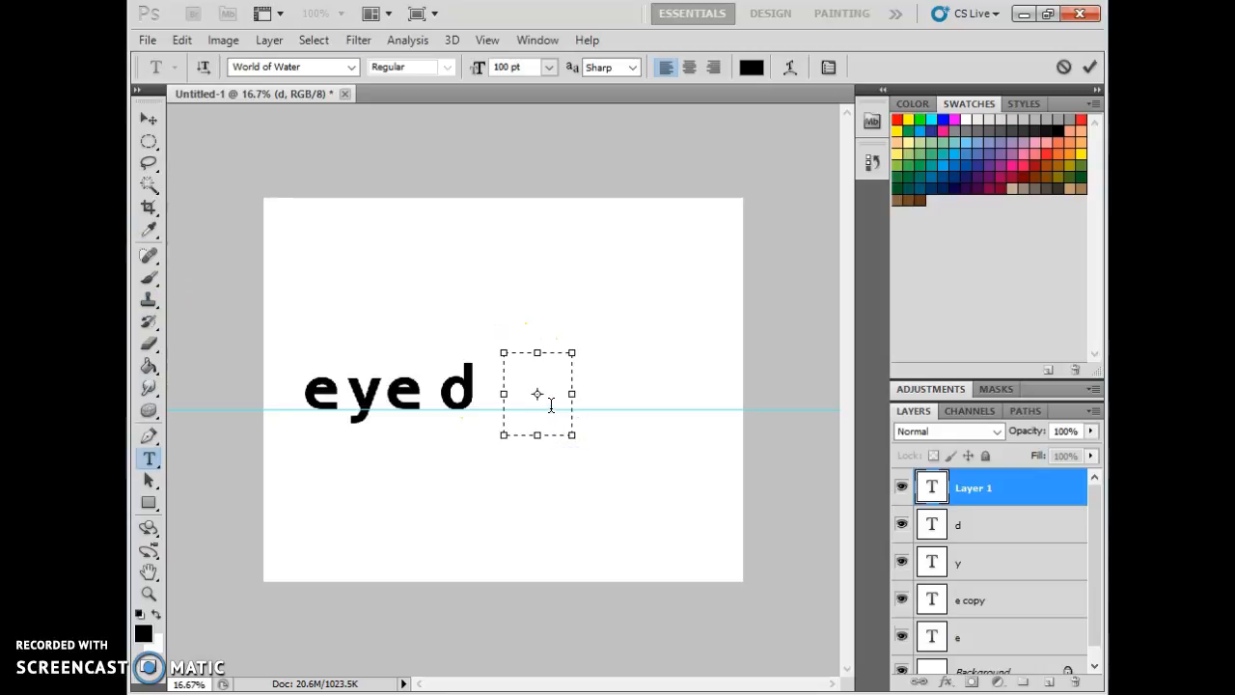
pyautogui.click(150, 118)
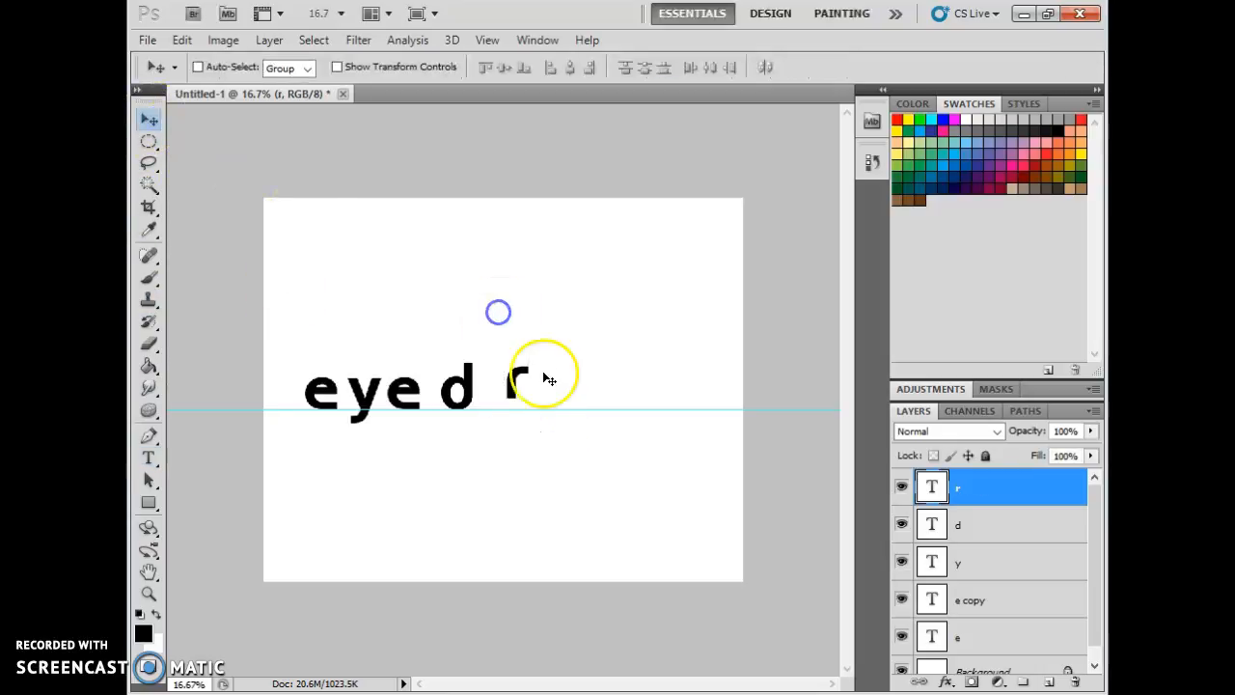
pyautogui.moveTo(515, 380); pyautogui.dragTo(493, 399)
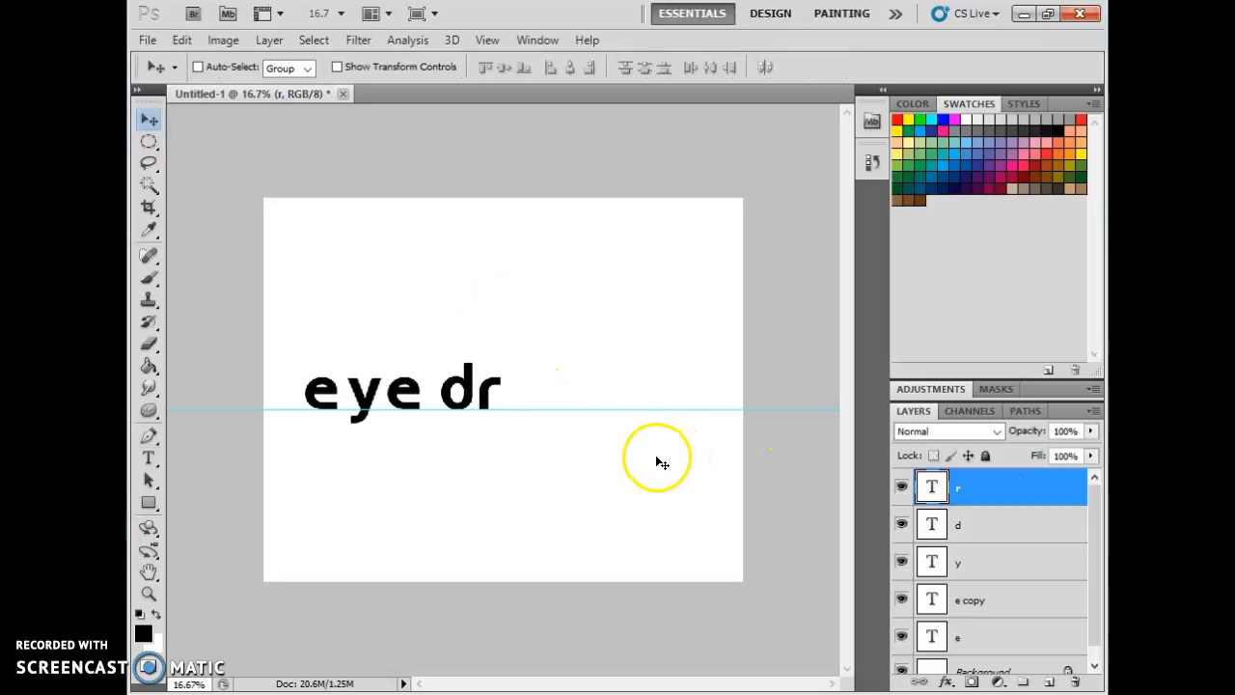
pyautogui.click(963, 523)
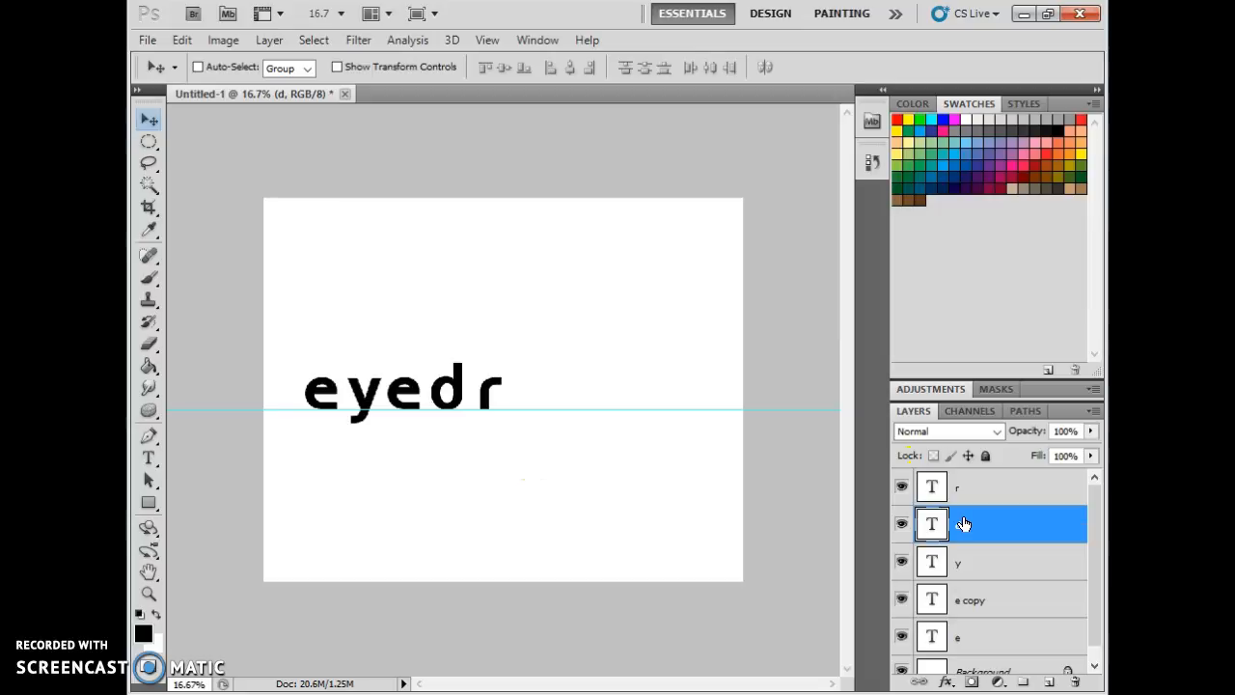
pyautogui.click(963, 499)
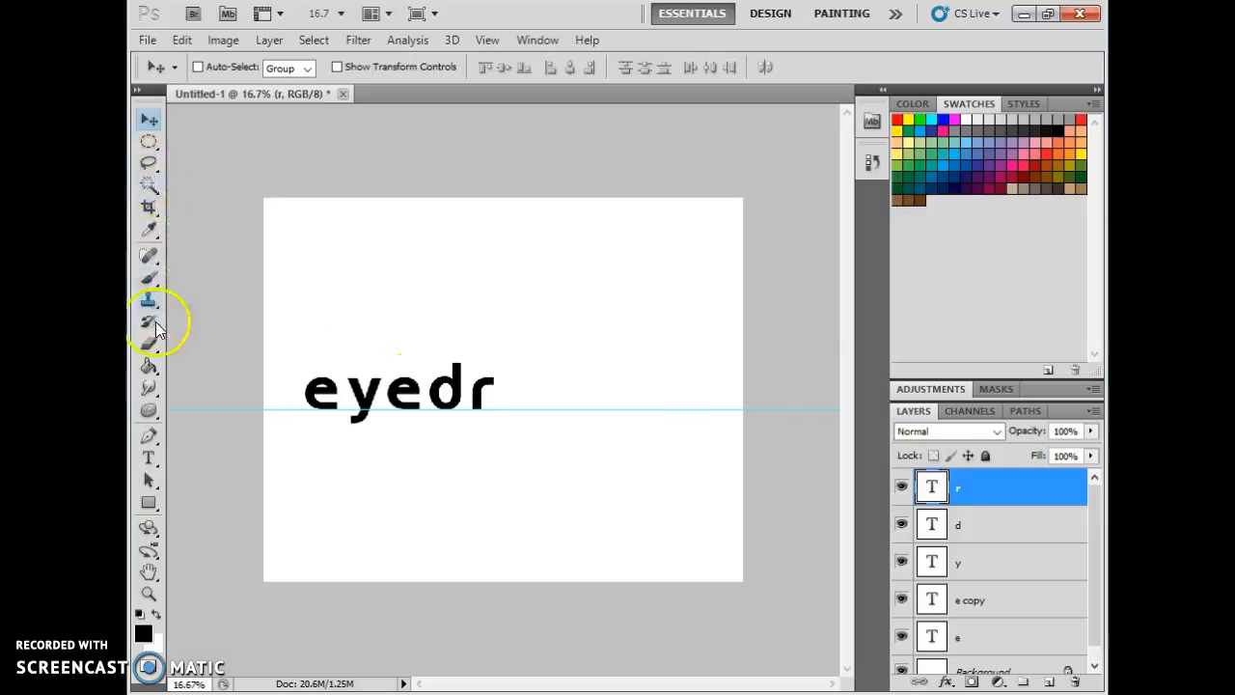
# Add a letter o in a new text box and move it next to the r.
pyautogui.click(149, 458)
pyautogui.moveTo(520, 364); pyautogui.dragTo(611, 421)
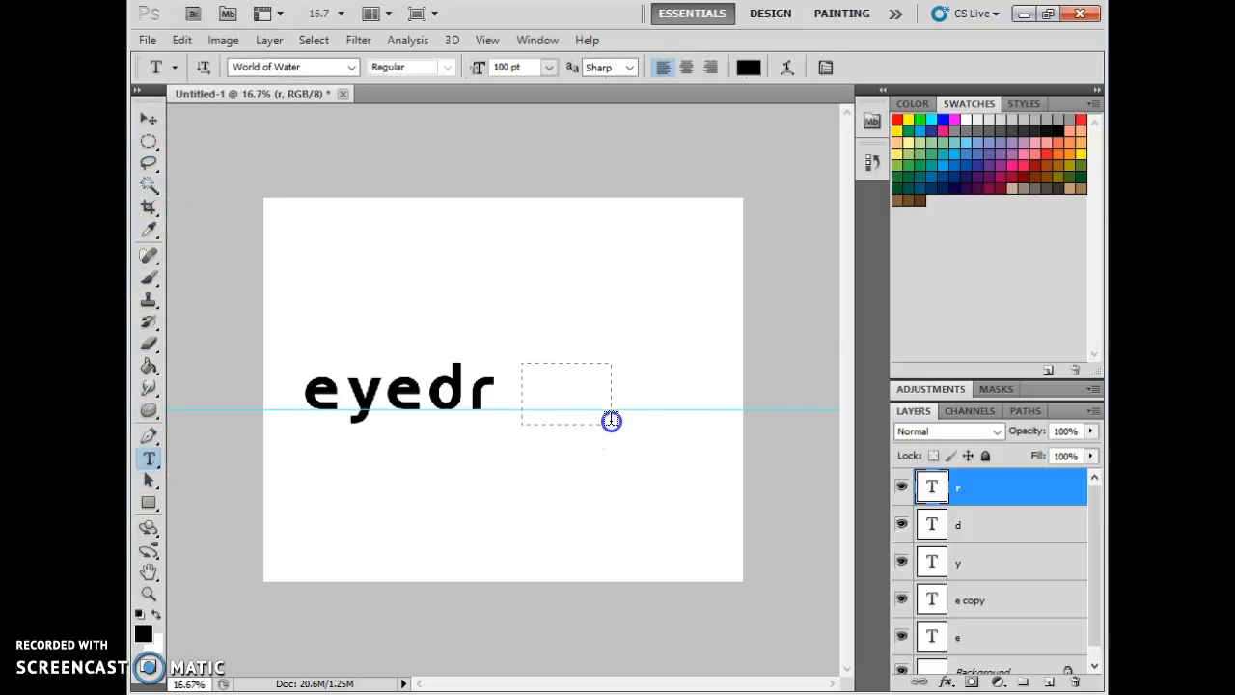
pyautogui.write('o')
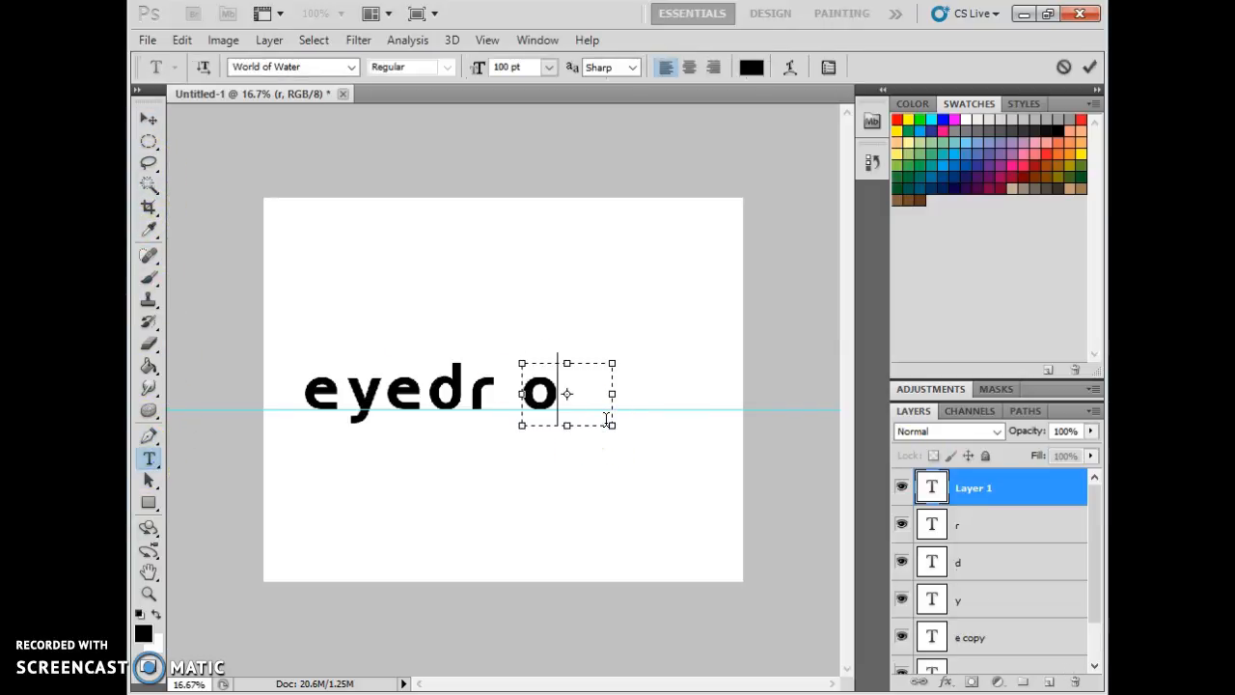
pyautogui.click(144, 114)
pyautogui.moveTo(546, 399); pyautogui.dragTo(527, 402)
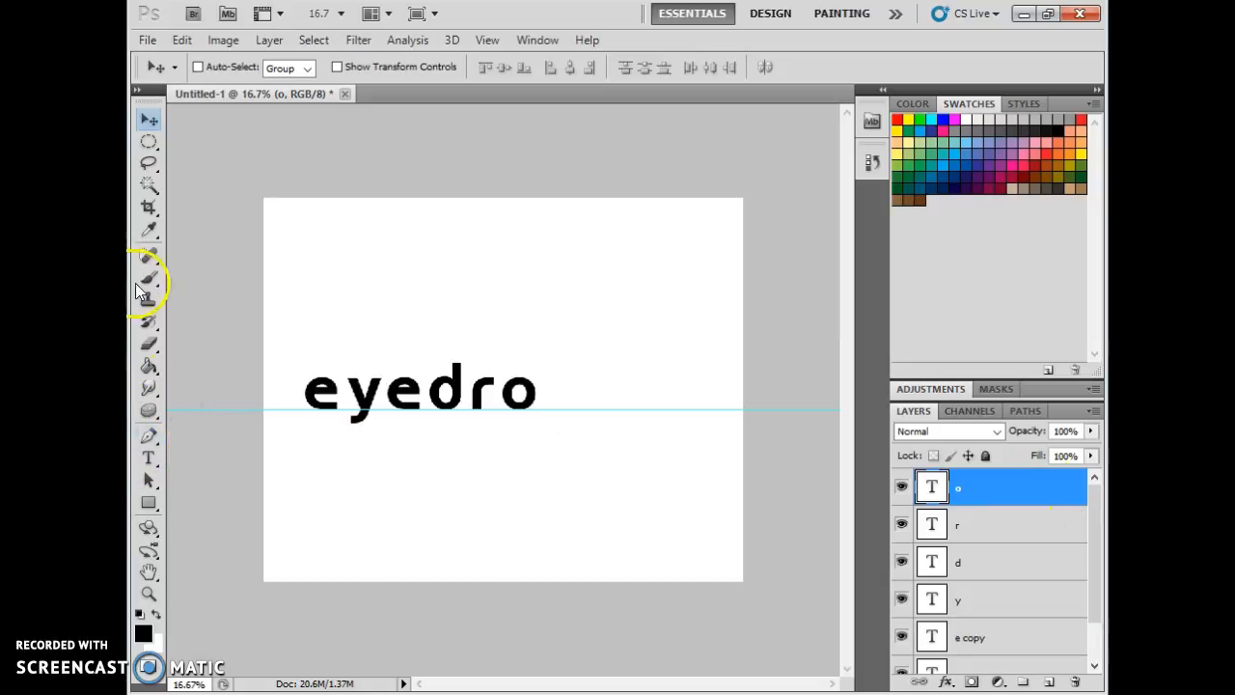
# Add a letter p in a new text box and position it after the o to complete eyedrop.
pyautogui.click(149, 458)
pyautogui.moveTo(546, 379); pyautogui.dragTo(605, 476)
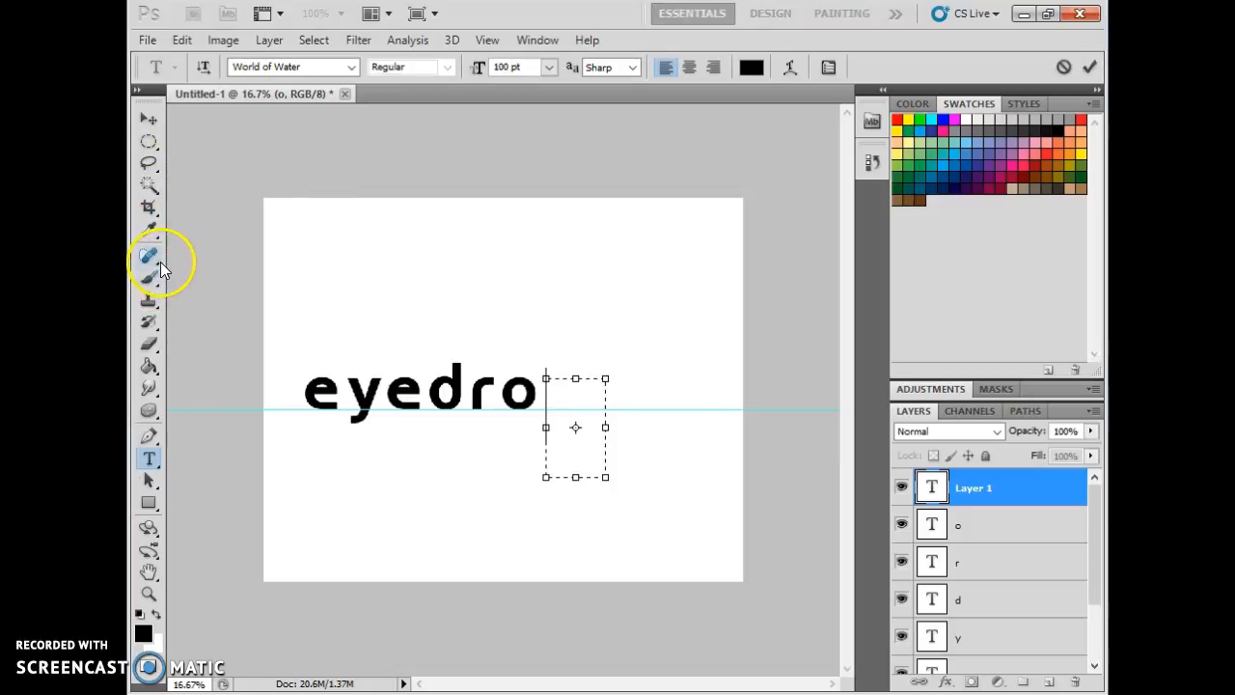
pyautogui.write('p')
pyautogui.click(149, 118)
pyautogui.moveTo(555, 409)
pyautogui.mouseDown()
pyautogui.moveTo(546, 427)
pyautogui.moveTo(548, 411)
pyautogui.mouseUp()
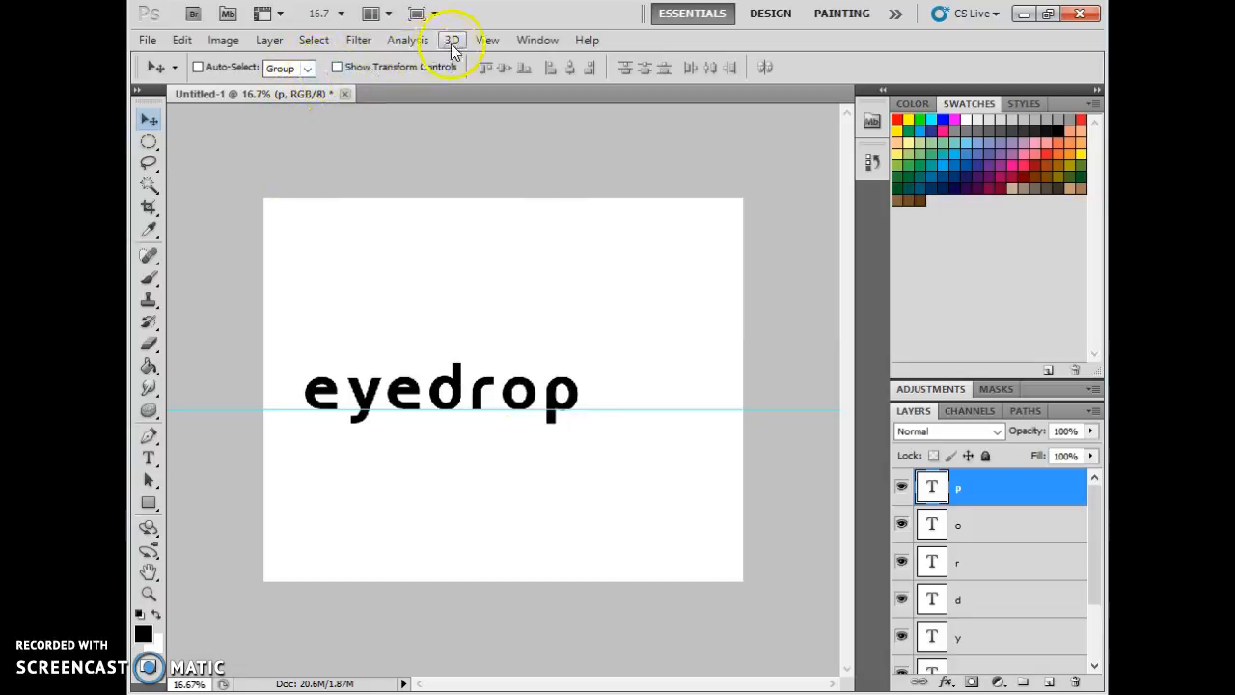
# Add a vertical guide at 50%.
pyautogui.click(482, 41)
pyautogui.click(565, 457)
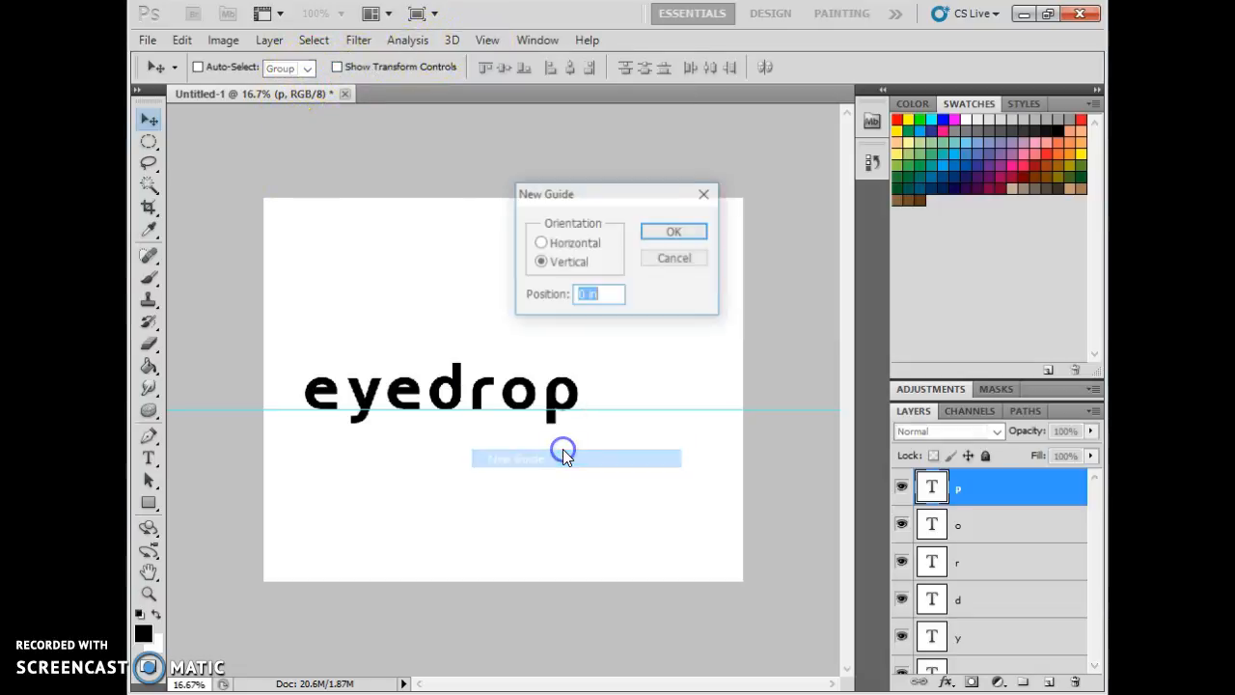
pyautogui.write('50%')
pyautogui.press('Return')
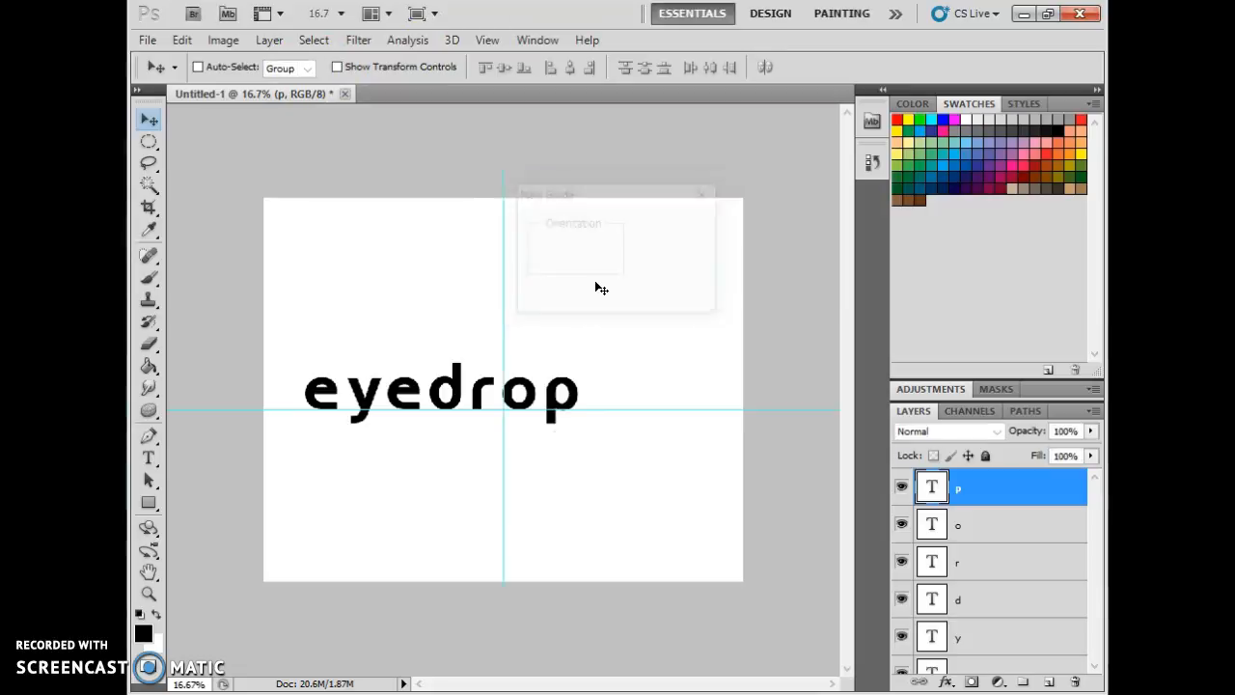
pyautogui.click(521, 390)
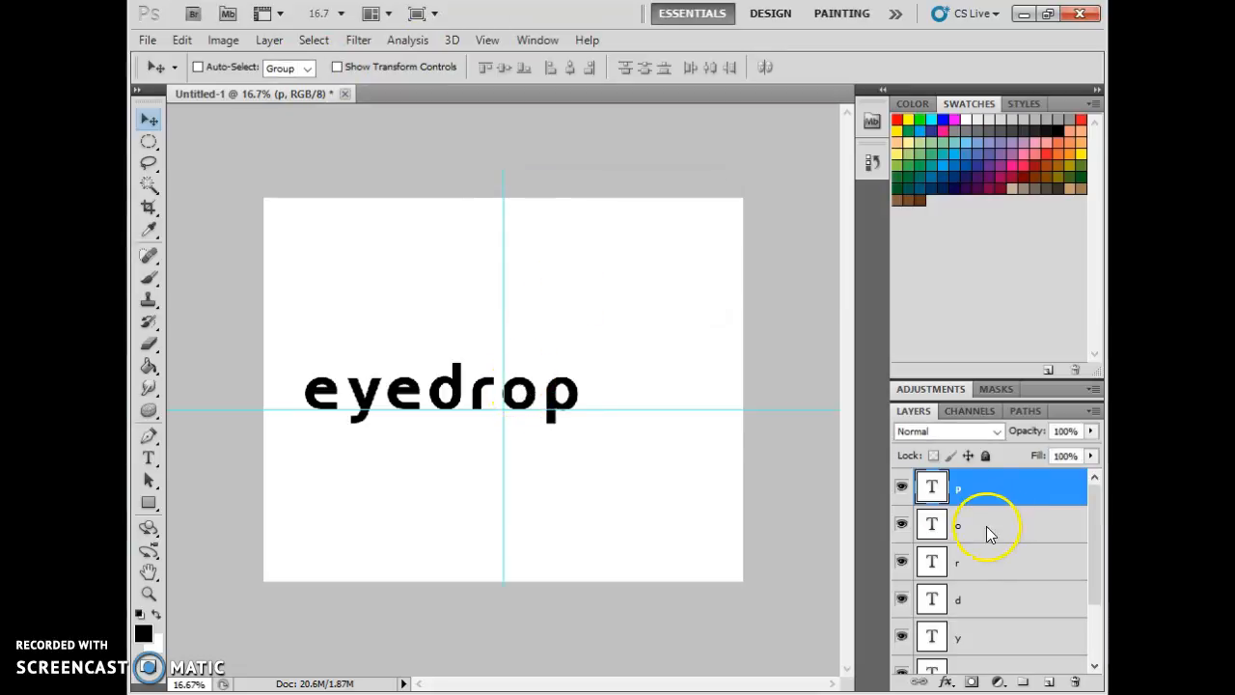
pyautogui.scroll(-3, 987, 573)
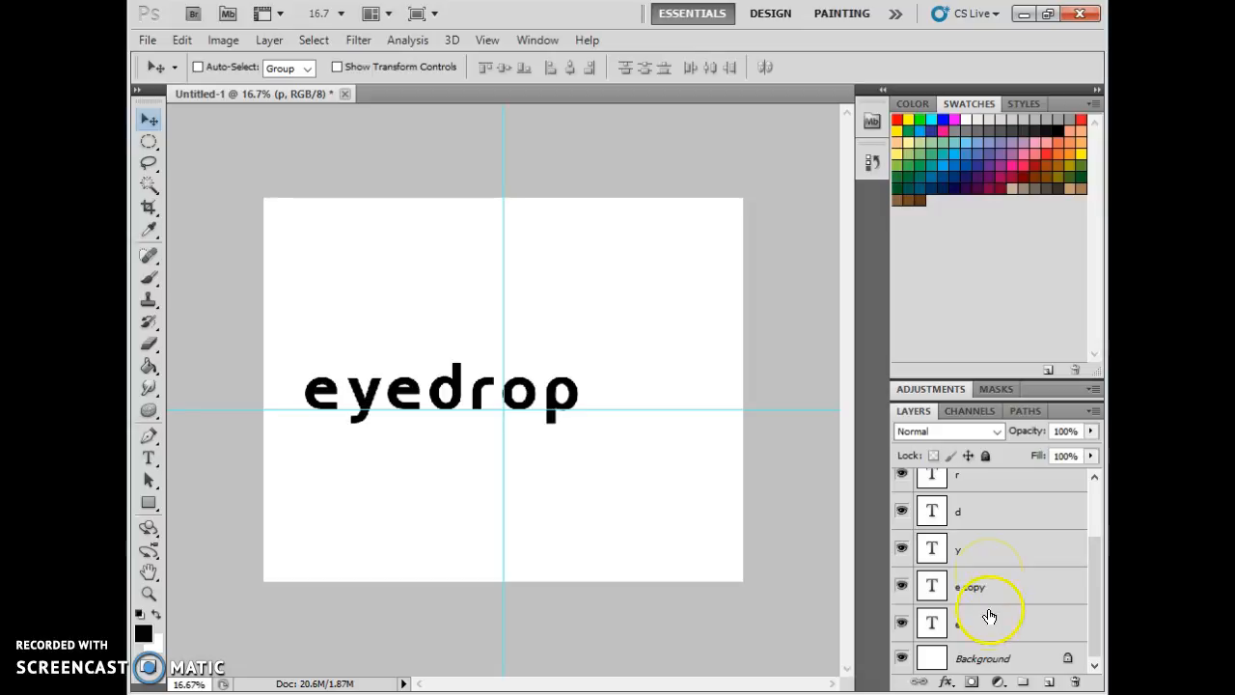
pyautogui.scroll(3, 989, 615)
pyautogui.click(1018, 498)
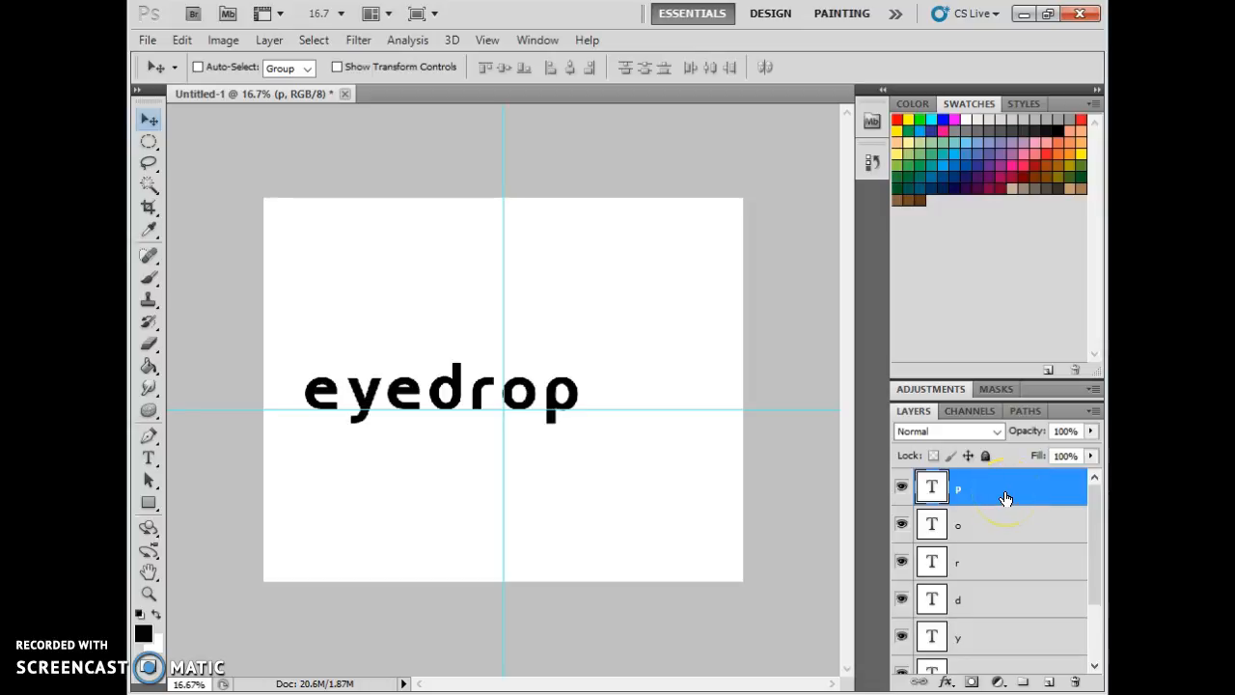
pyautogui.doubleClick(1006, 500)
pyautogui.click(820, 95)
pyautogui.moveTo(820, 95); pyautogui.dragTo(643, 94)
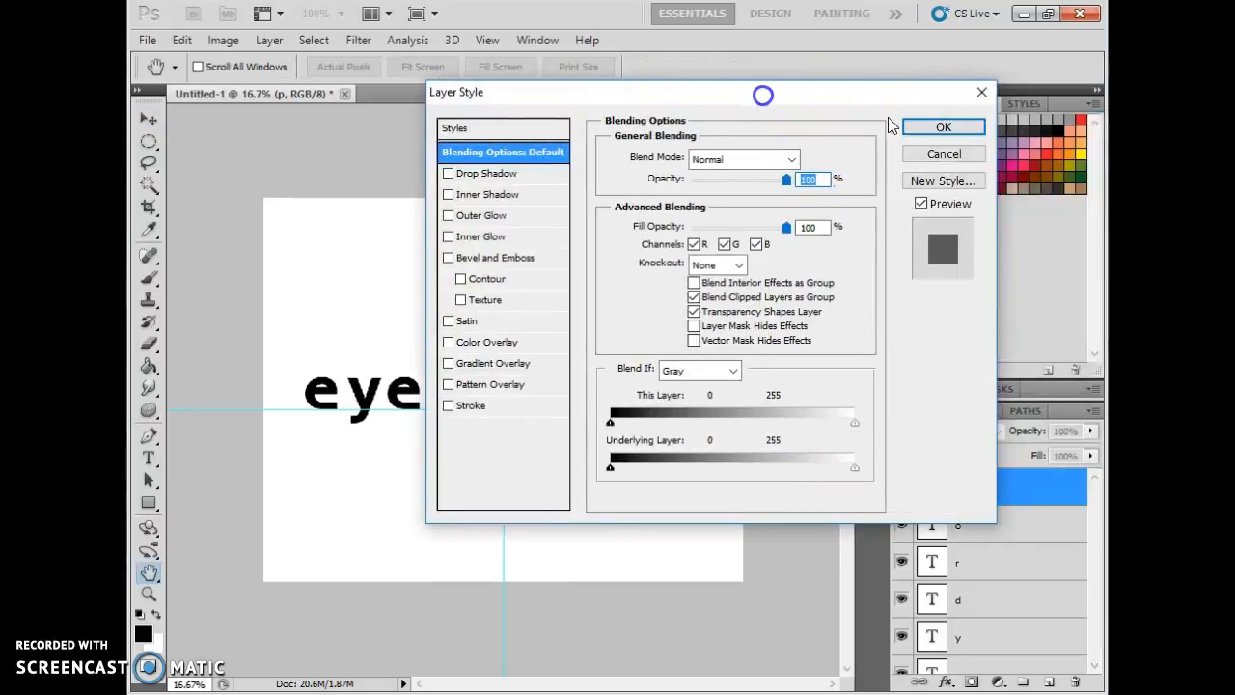
pyautogui.click(981, 92)
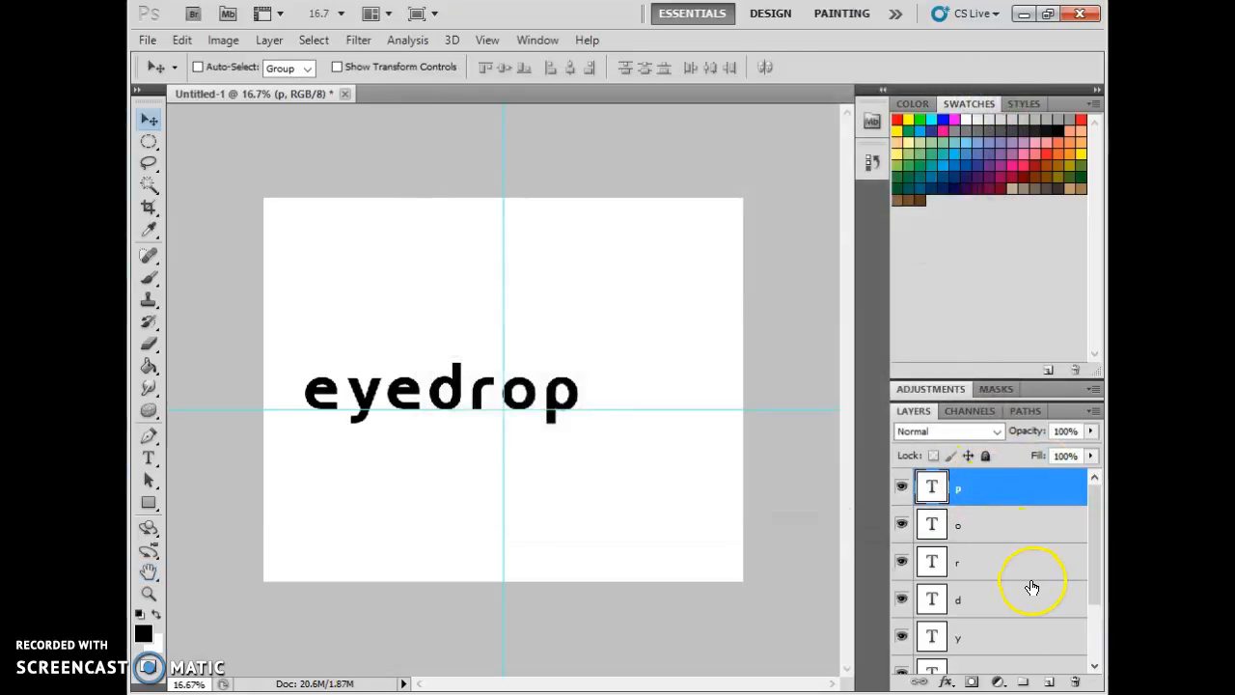
# Select all the letter layers and move the whole eyedrop word right so it centres on the vertical guide.
pyautogui.scroll(-3, 1032, 586)
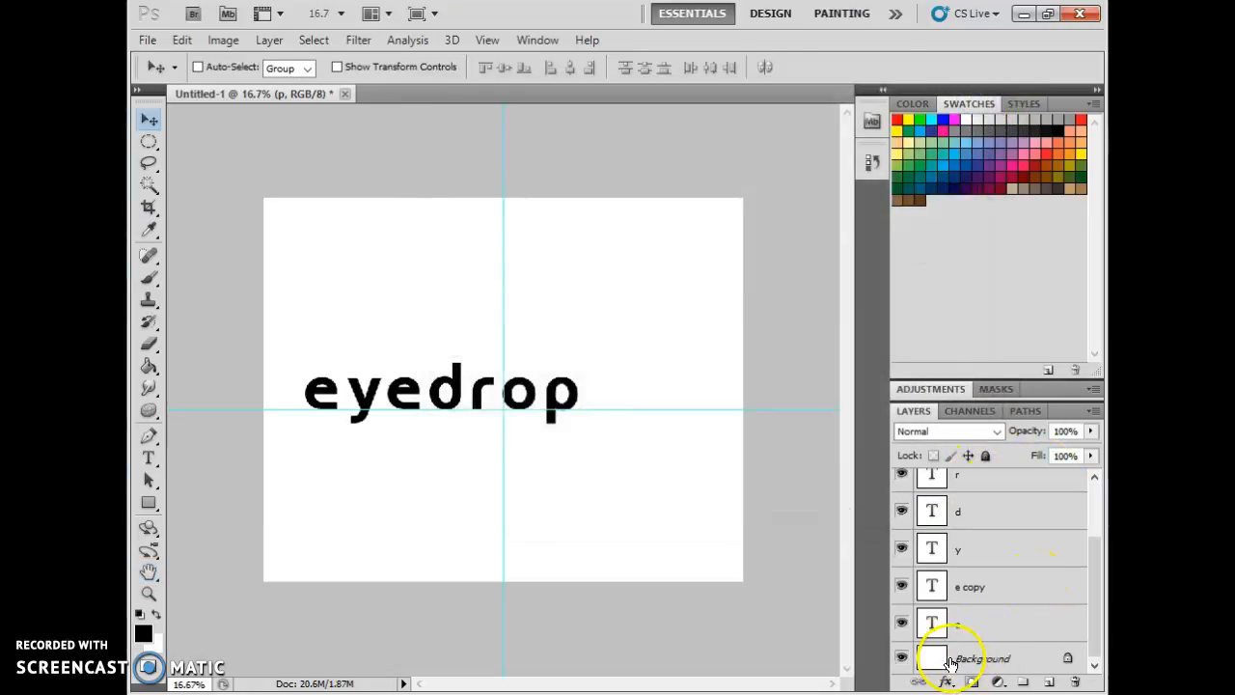
pyautogui.keyDown('shift'); pyautogui.click(991, 629); pyautogui.keyUp('shift')
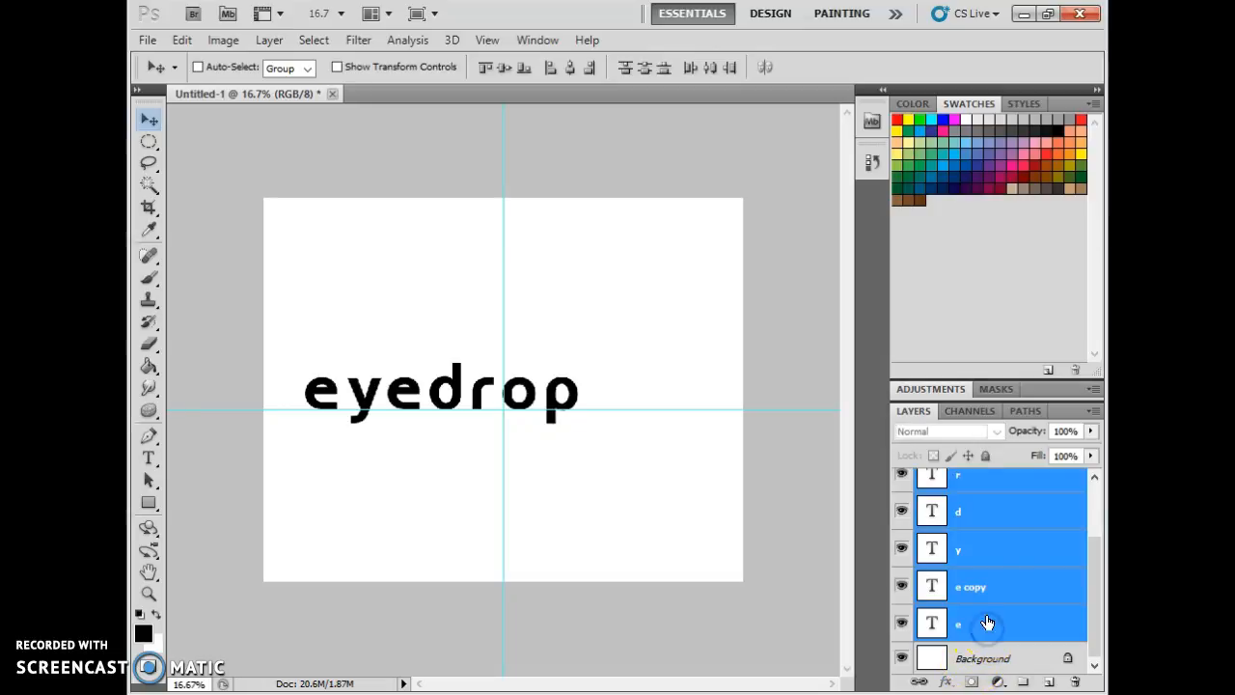
pyautogui.click(981, 552)
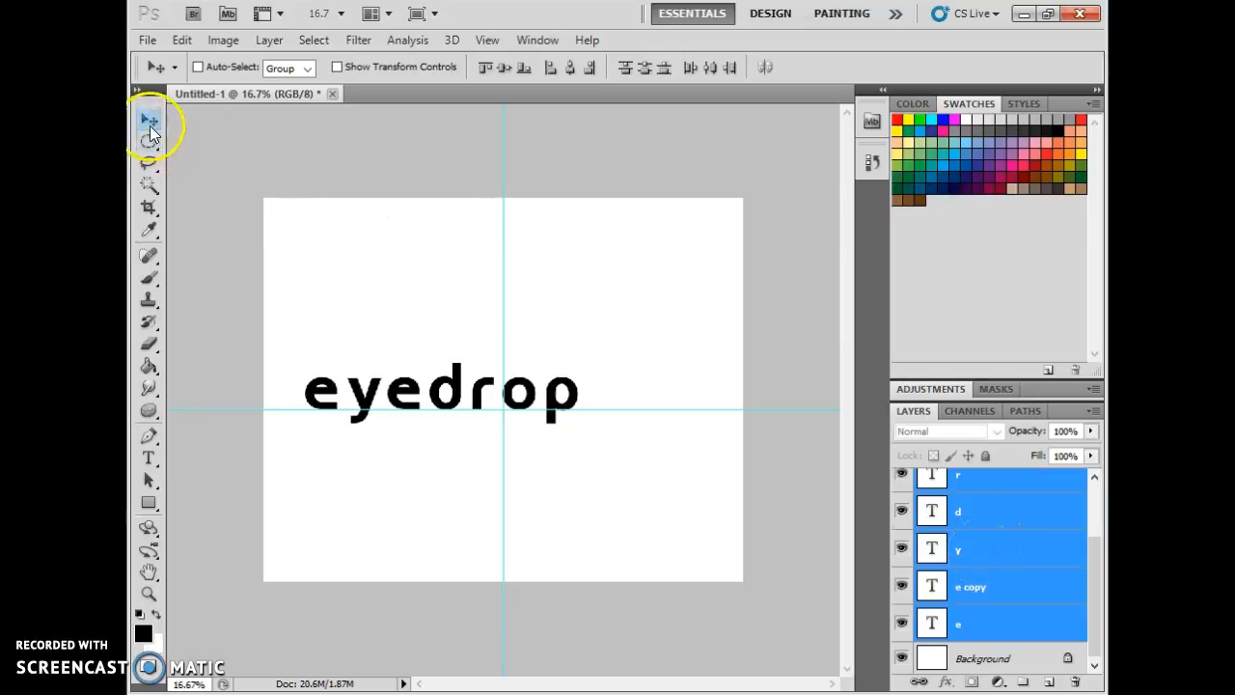
pyautogui.moveTo(436, 404); pyautogui.dragTo(490, 401)
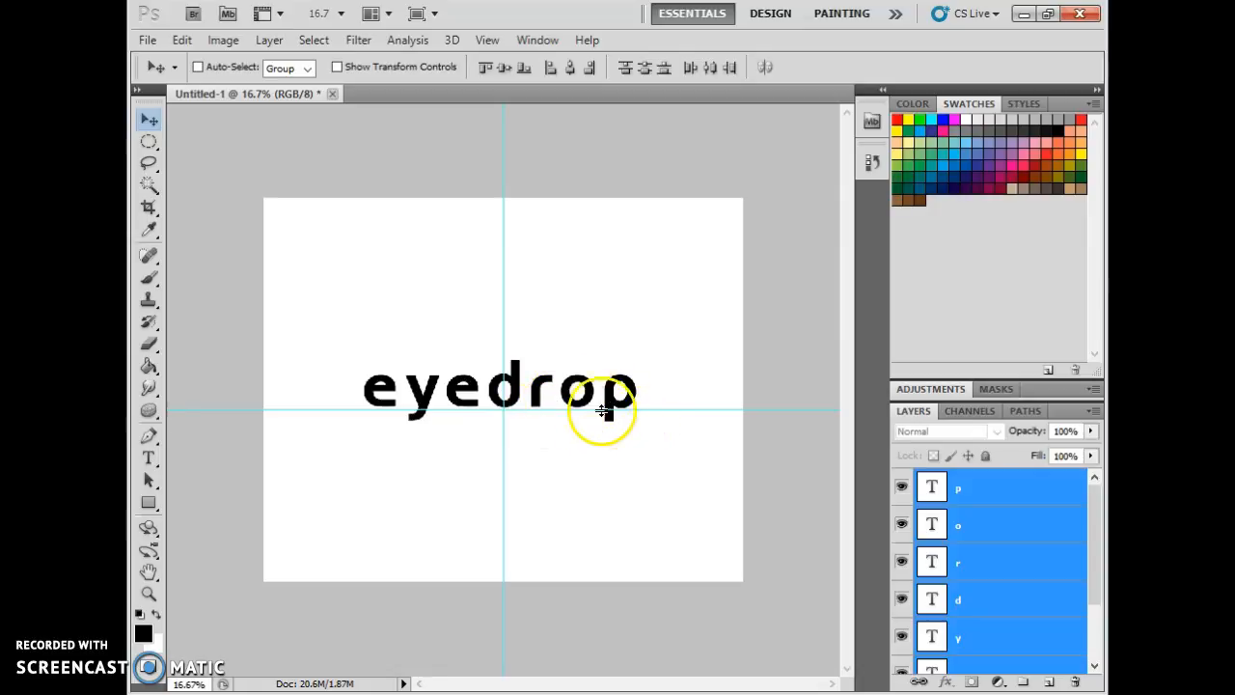
pyautogui.moveTo(594, 416); pyautogui.dragTo(592, 416)
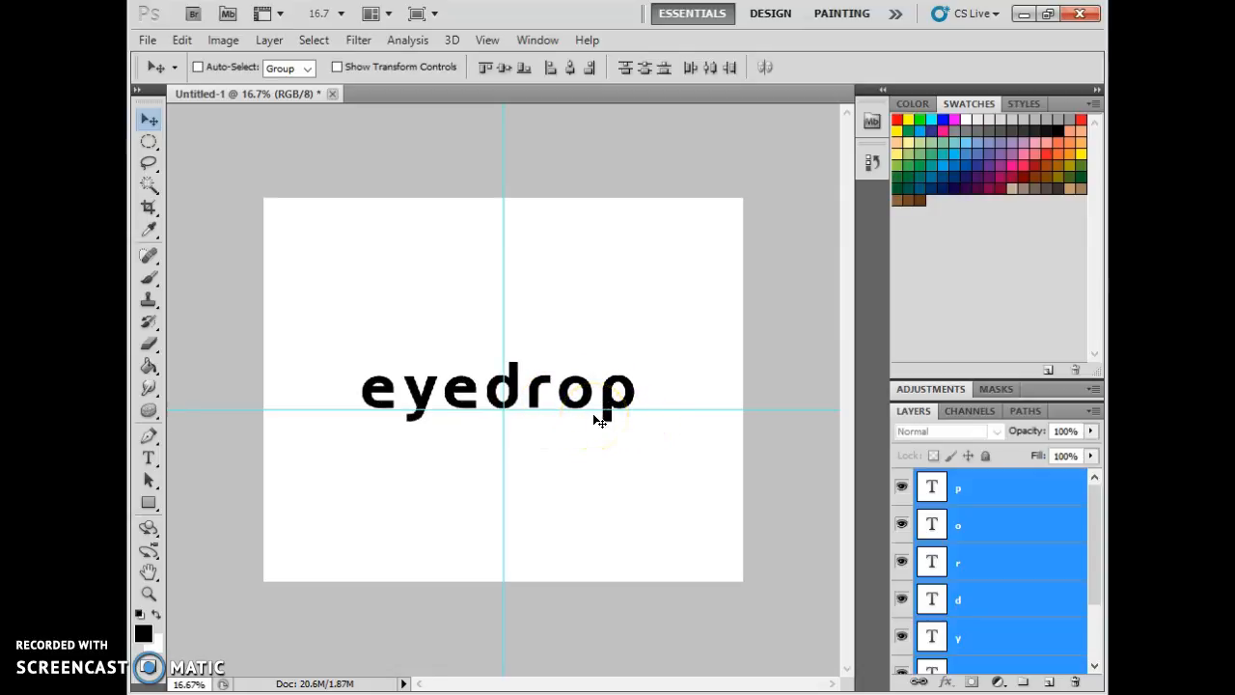
pyautogui.click(698, 389)
# Free Transform all letter layers together, scaling the word to about 128.3% width and 116.5% height, and apply it.
pyautogui.click(995, 524)
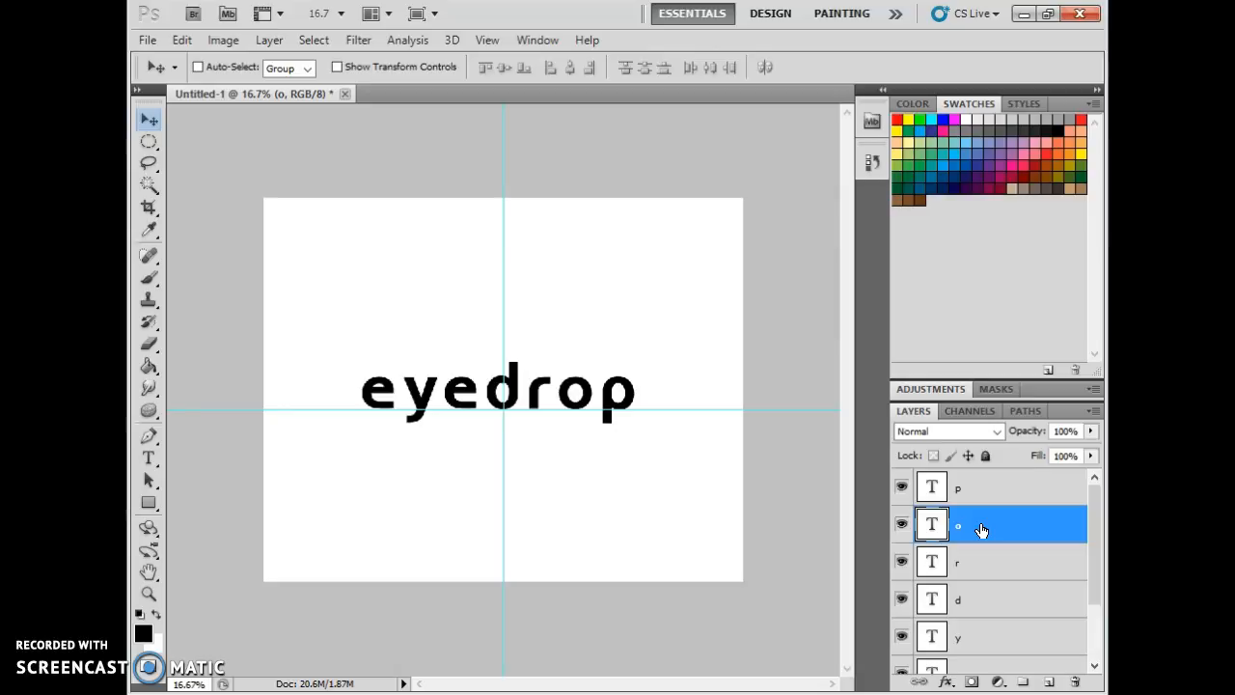
pyautogui.click(1047, 487)
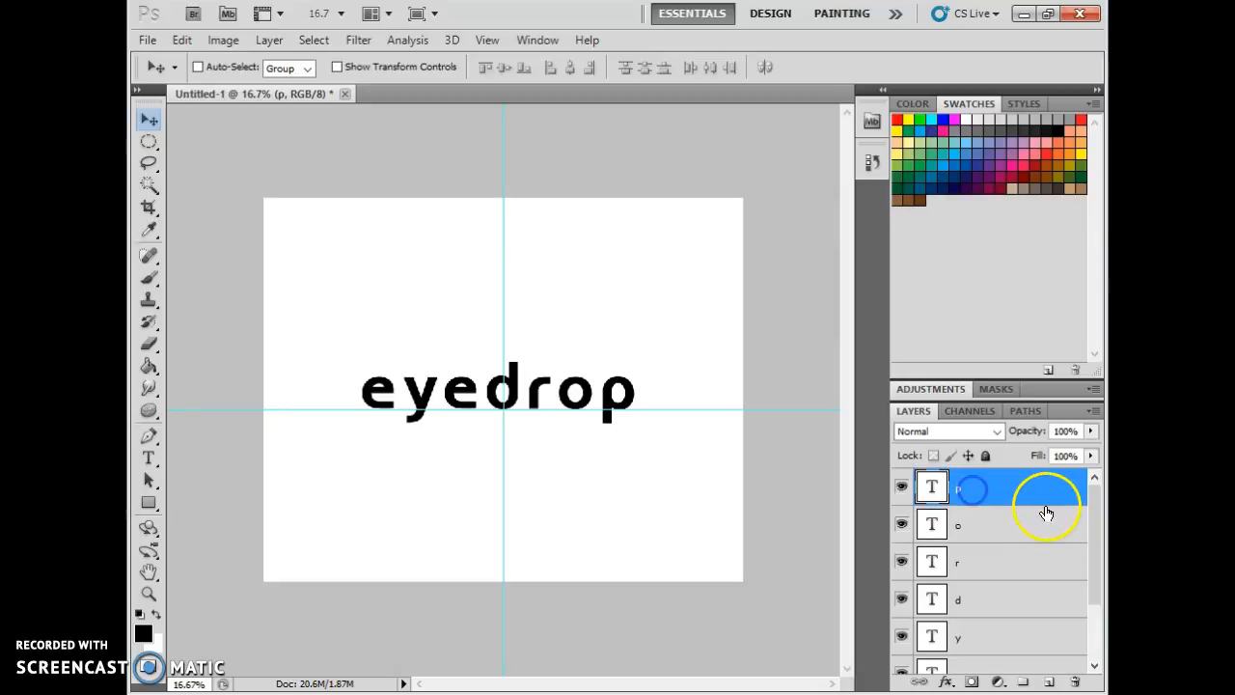
pyautogui.moveTo(1092, 526); pyautogui.dragTo(1092, 574)
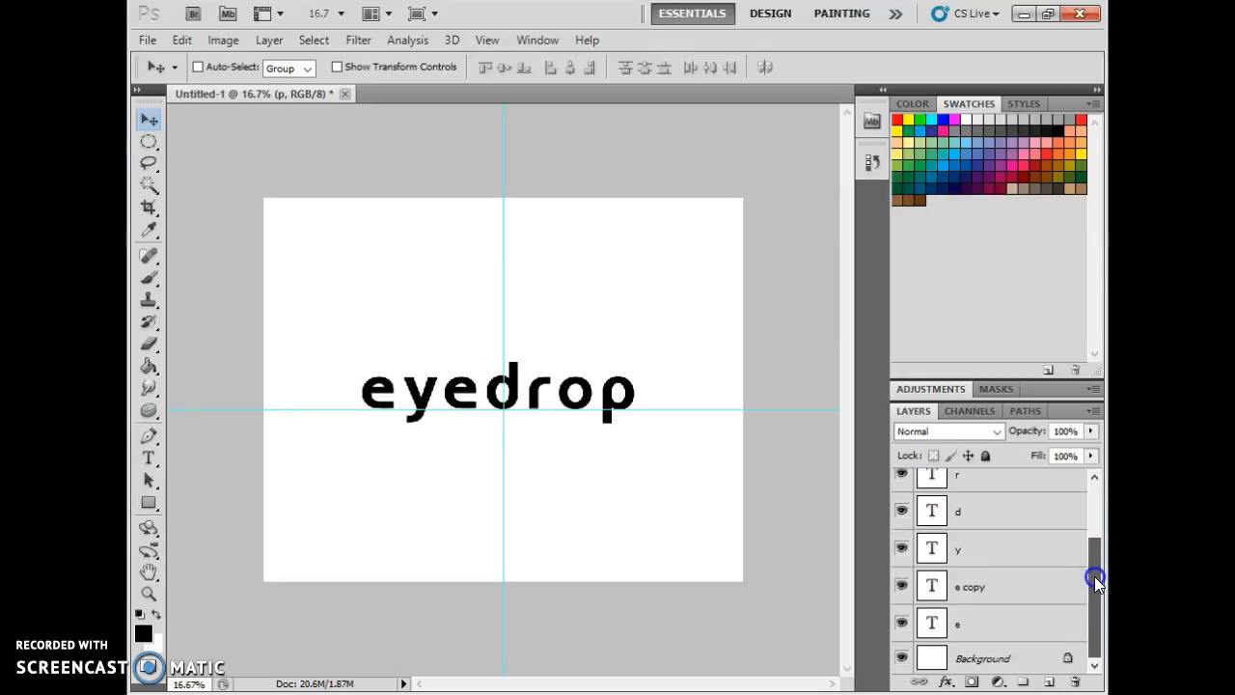
pyautogui.keyDown('shift'); pyautogui.click(1005, 622); pyautogui.keyUp('shift')
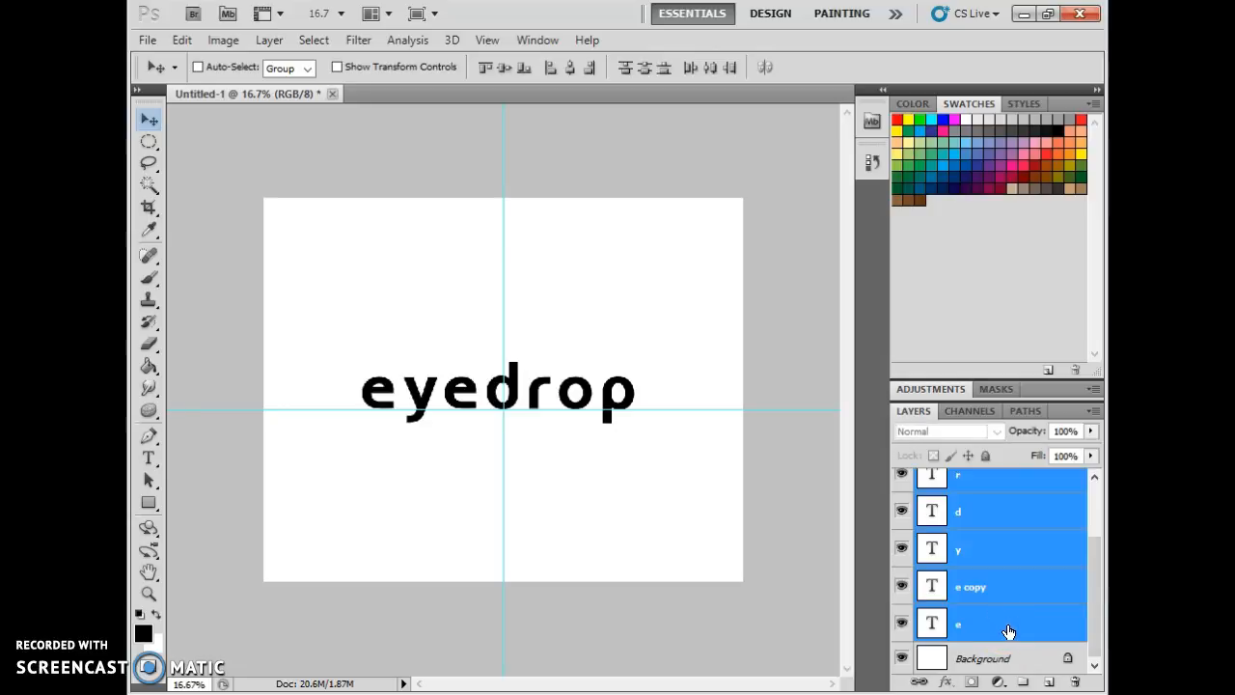
pyautogui.click(181, 39)
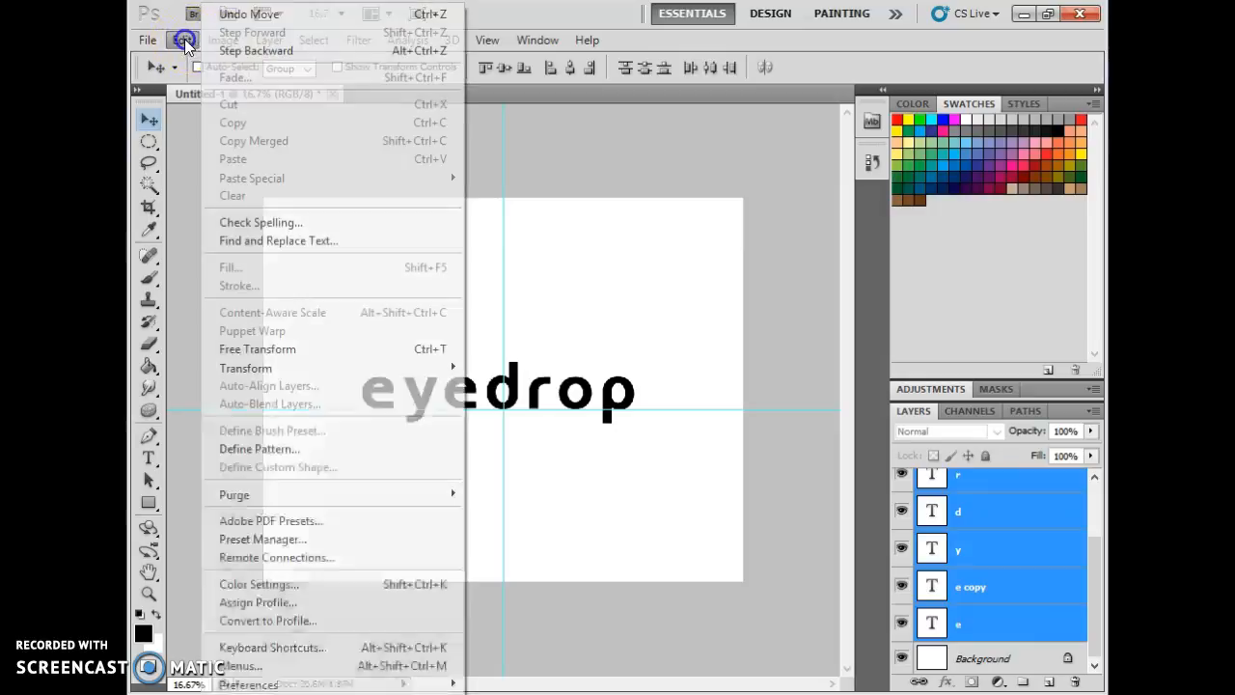
pyautogui.click(415, 349)
pyautogui.moveTo(658, 360); pyautogui.dragTo(736, 328)
pyautogui.moveTo(452, 367); pyautogui.dragTo(424, 382)
pyautogui.press('Left')
pyautogui.press('Left')
pyautogui.press('Left')
pyautogui.press('Left')
pyautogui.press('Left')
pyautogui.press('Left')
pyautogui.press('Left')
pyautogui.press('Left')
pyautogui.press('Left')
pyautogui.press('Left')
pyautogui.press('Left')
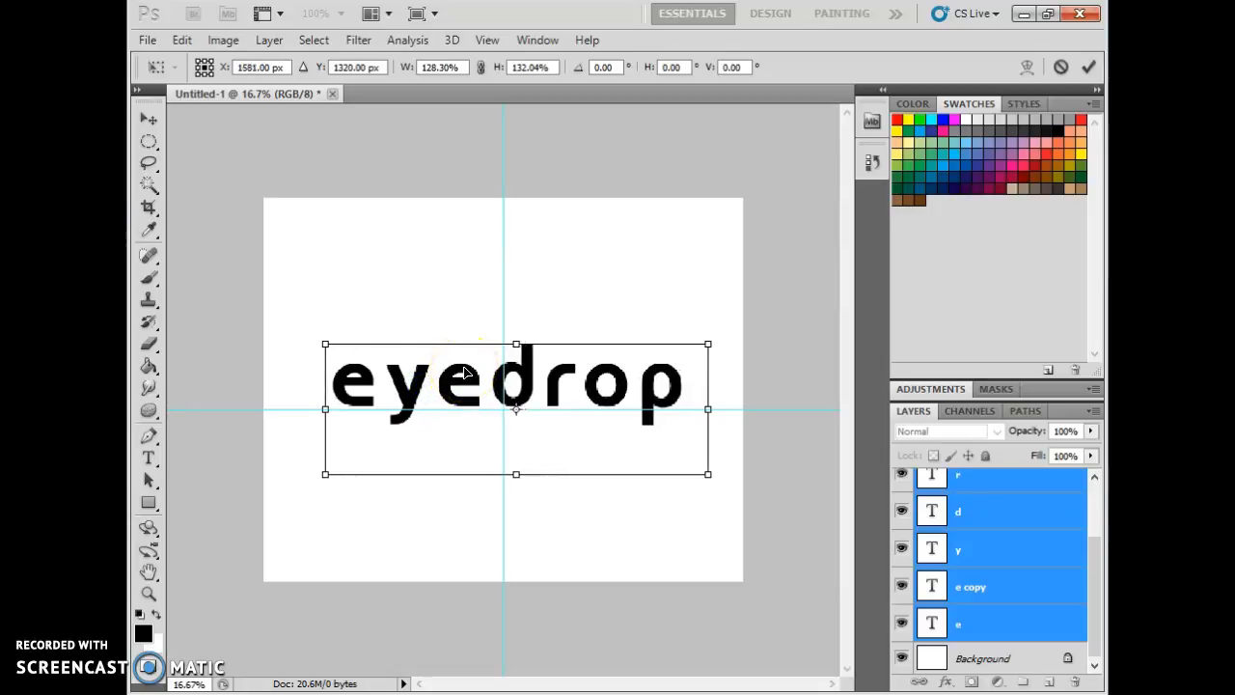
pyautogui.press('Down')
pyautogui.press('Down')
pyautogui.press('Down')
pyautogui.click(463, 363)
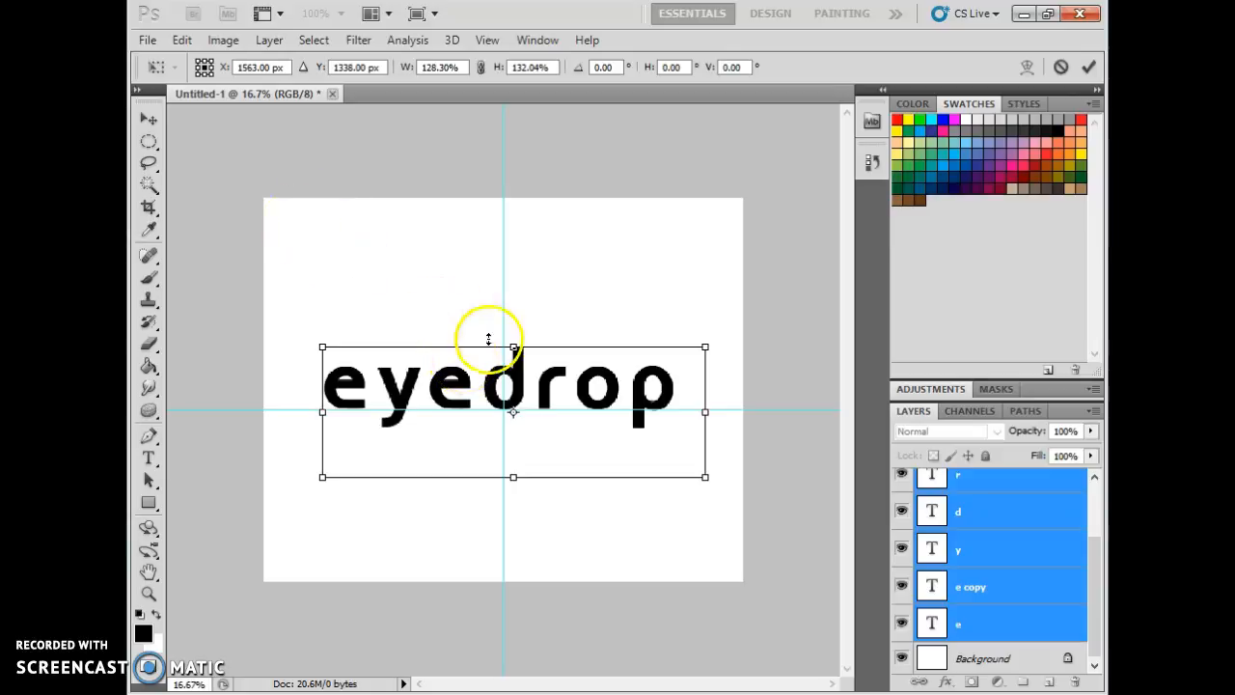
pyautogui.click(516, 350)
pyautogui.moveTo(516, 350); pyautogui.dragTo(516, 205)
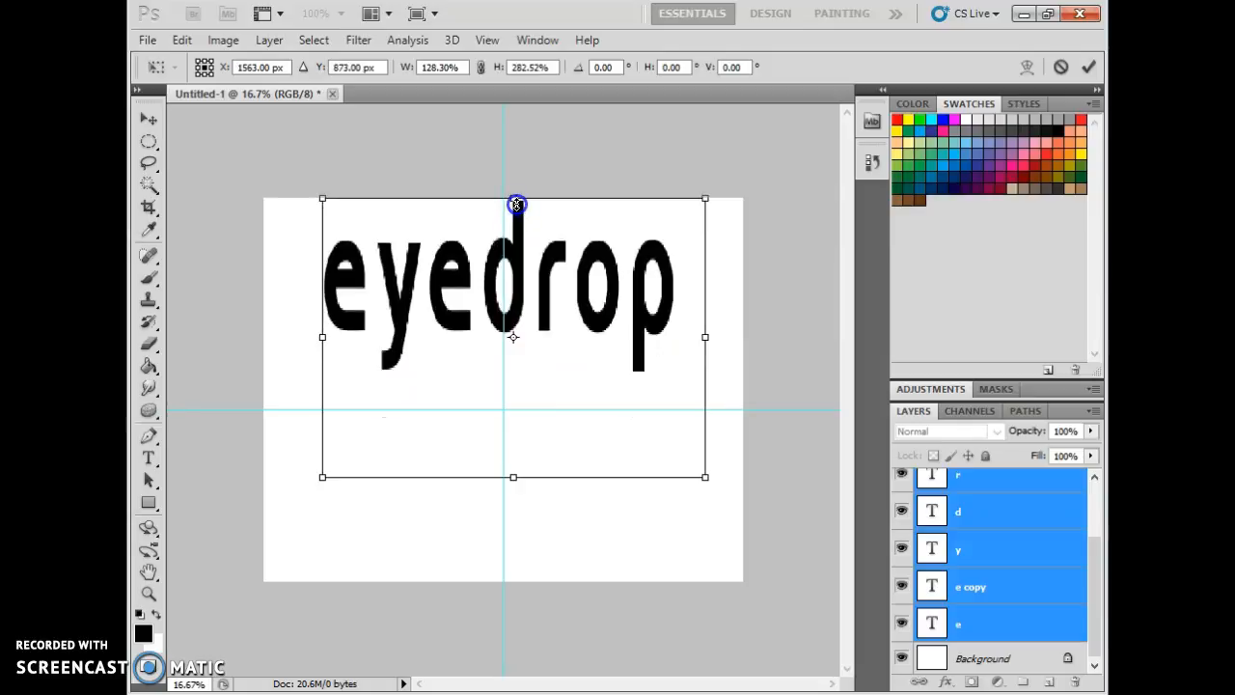
pyautogui.moveTo(517, 206); pyautogui.dragTo(519, 366)
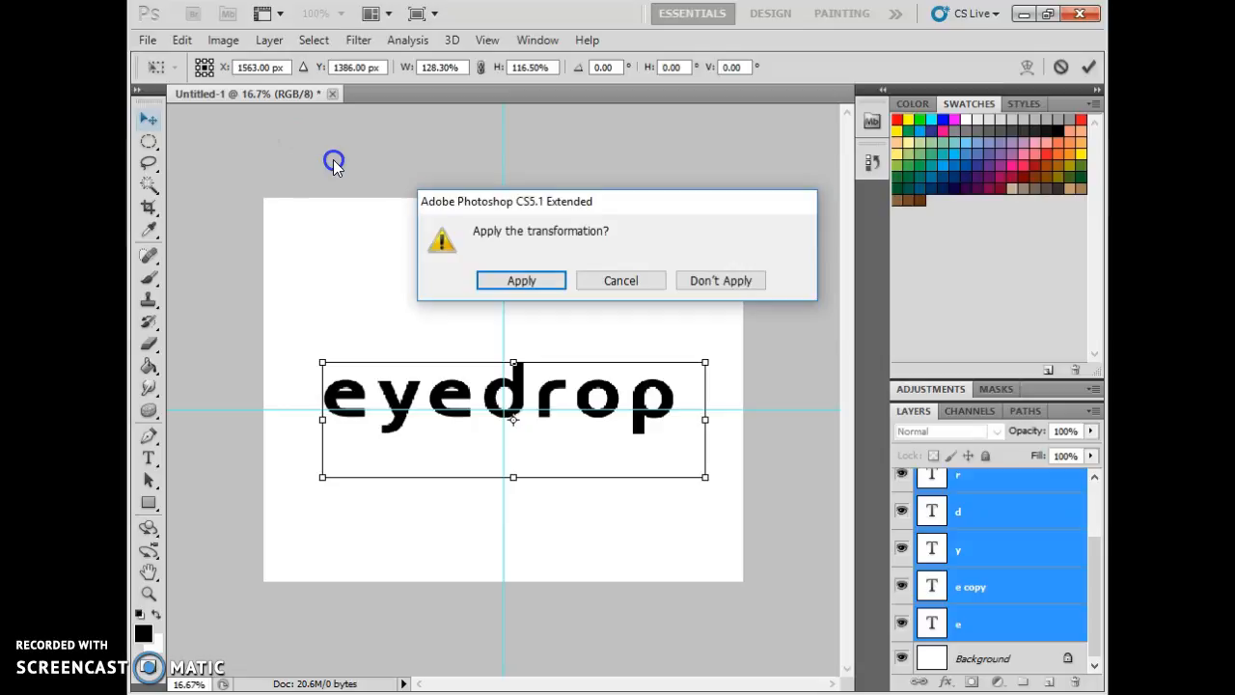
pyautogui.click(515, 275)
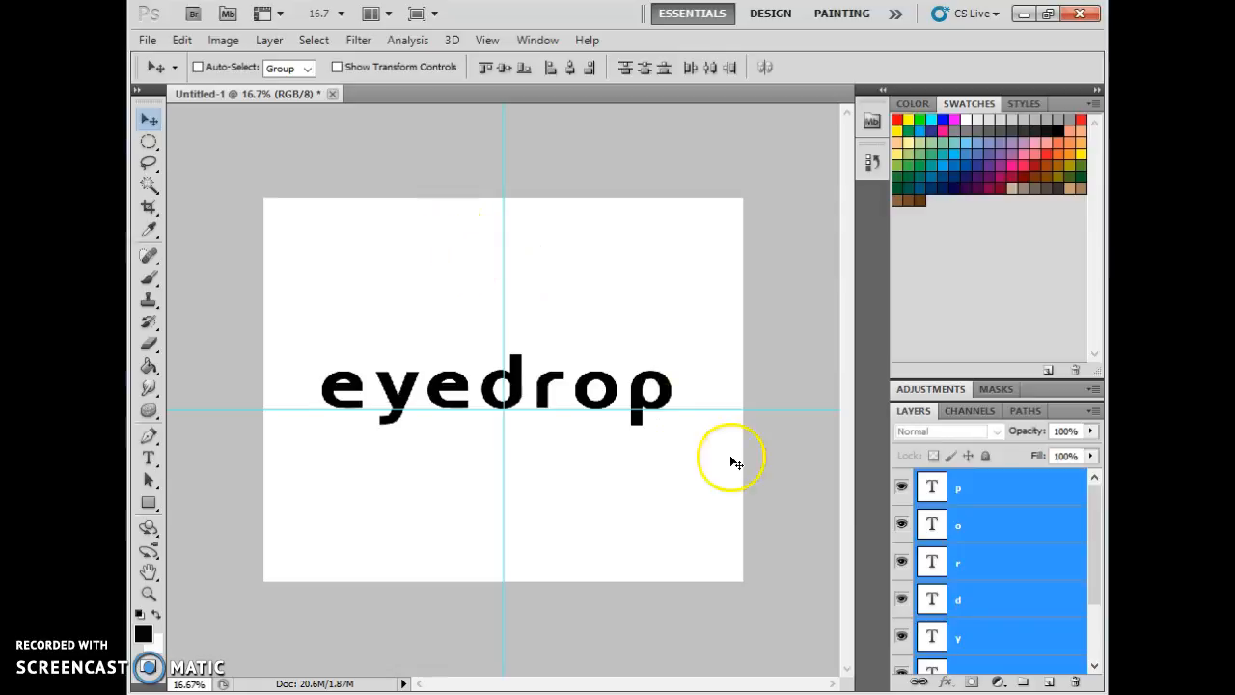
# Nudge the r slightly down below the line of the other letters.
pyautogui.click(977, 625)
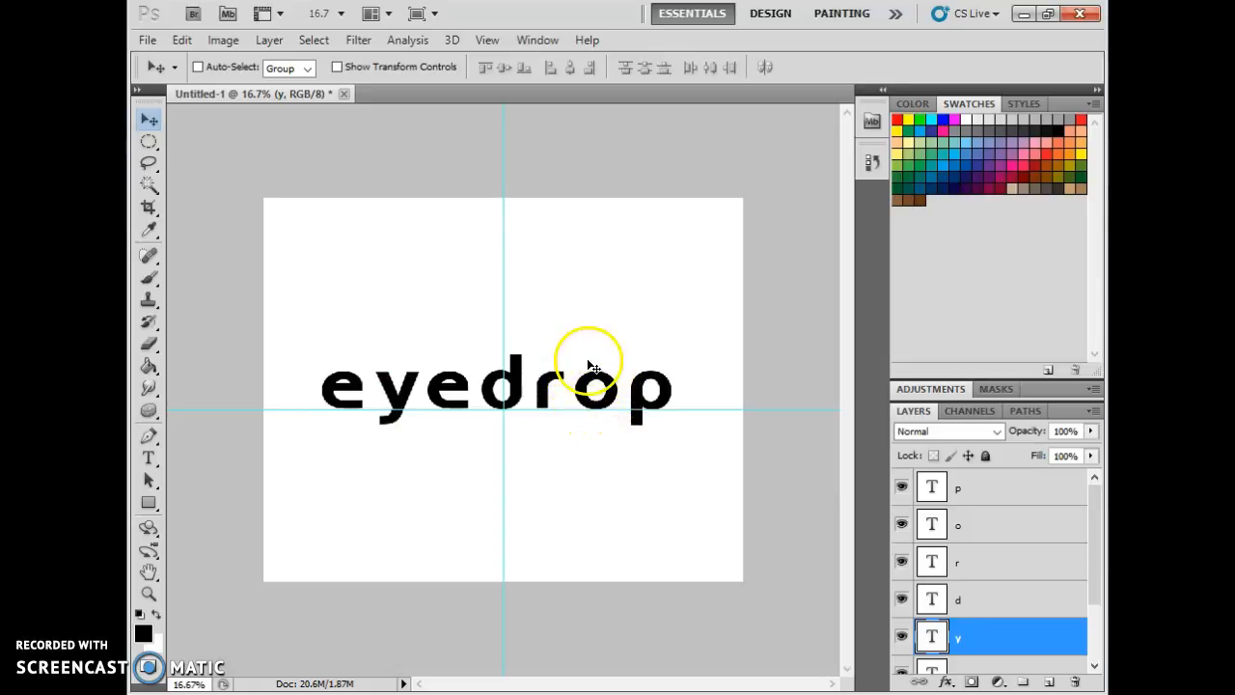
pyautogui.click(1004, 553)
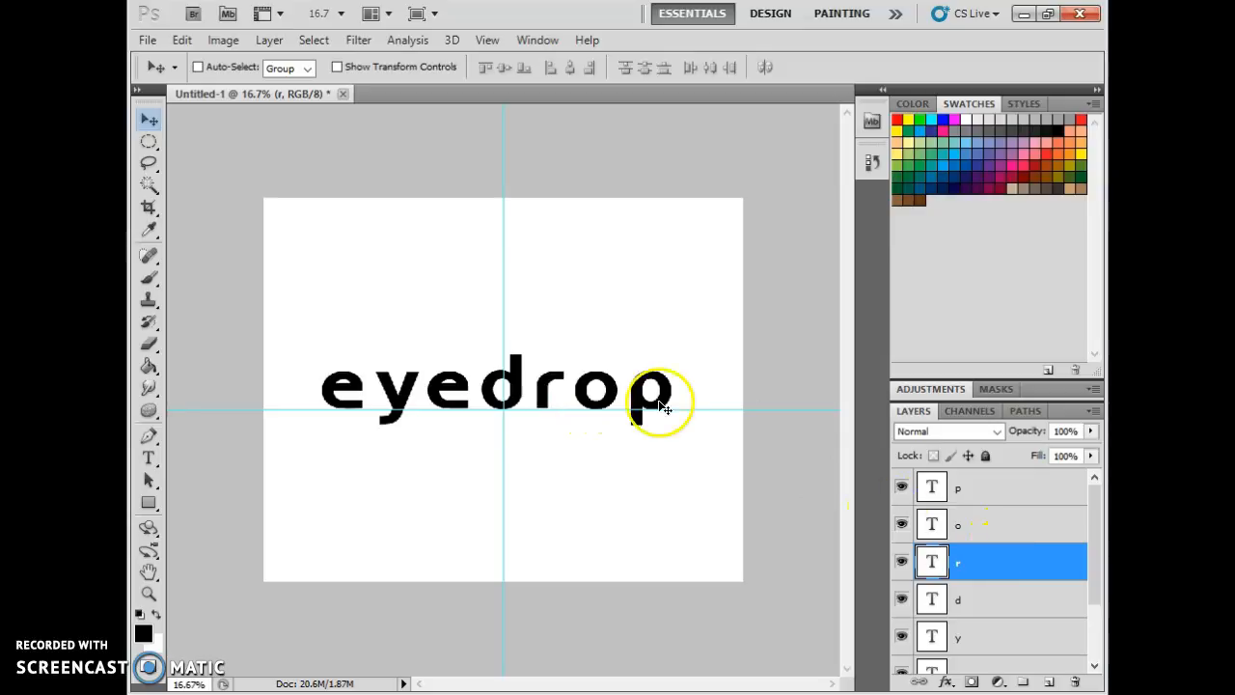
pyautogui.press('Down')
pyautogui.press('Down')
pyautogui.press('Down')
pyautogui.press('Down')
pyautogui.press('Down')
pyautogui.press('Down')
pyautogui.press('Down')
pyautogui.press('Down')
pyautogui.press('Down')
pyautogui.press('Down')
pyautogui.press('Down')
pyautogui.press('Down')
pyautogui.press('Down')
pyautogui.press('Down')
pyautogui.press('Down')
pyautogui.press('Down')
pyautogui.press('Down')
pyautogui.press('Down')
pyautogui.press('Down')
pyautogui.press('Down')
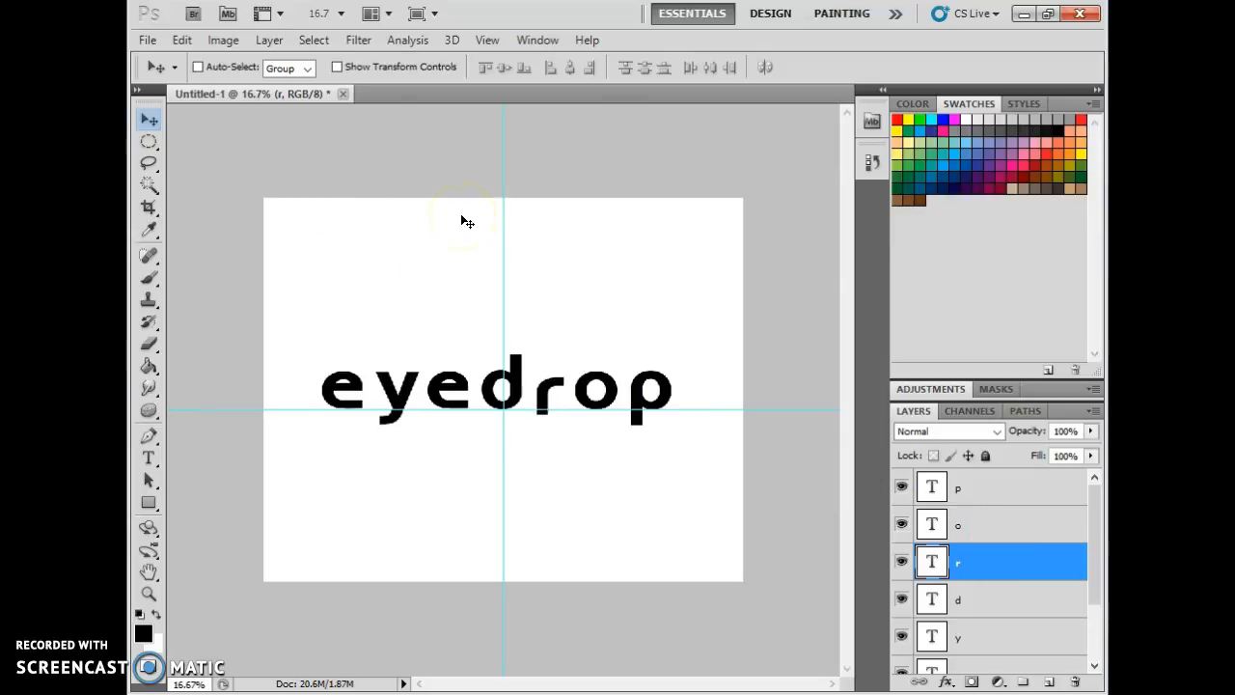
# Nudge the o further down so it sits lower than the r.
pyautogui.click(1012, 528)
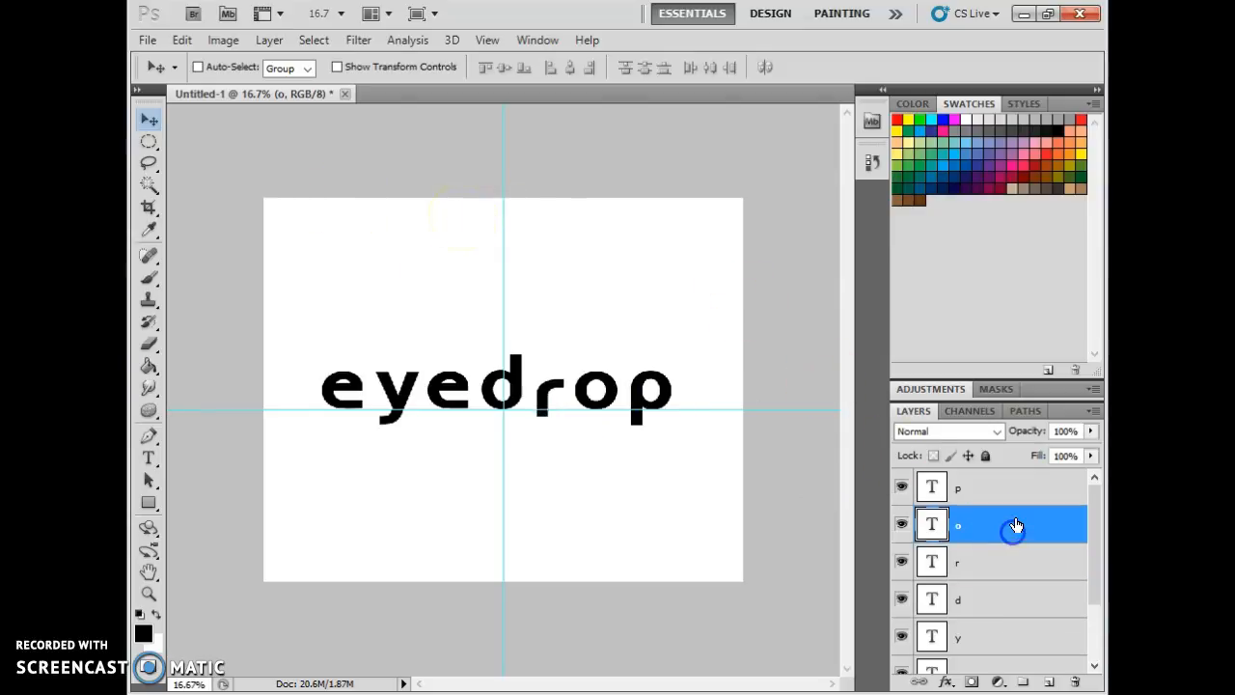
pyautogui.press('Down')
pyautogui.press('Down')
pyautogui.press('Down')
pyautogui.press('Down')
pyautogui.press('Down')
pyautogui.press('Down')
pyautogui.press('Down')
pyautogui.press('Down')
pyautogui.press('Down')
pyautogui.press('Down')
pyautogui.press('Down')
pyautogui.press('Down')
pyautogui.press('Down')
pyautogui.press('Down')
pyautogui.press('Down')
pyautogui.press('Down')
pyautogui.press('Down')
pyautogui.press('Down')
pyautogui.press('Down')
pyautogui.press('Down')
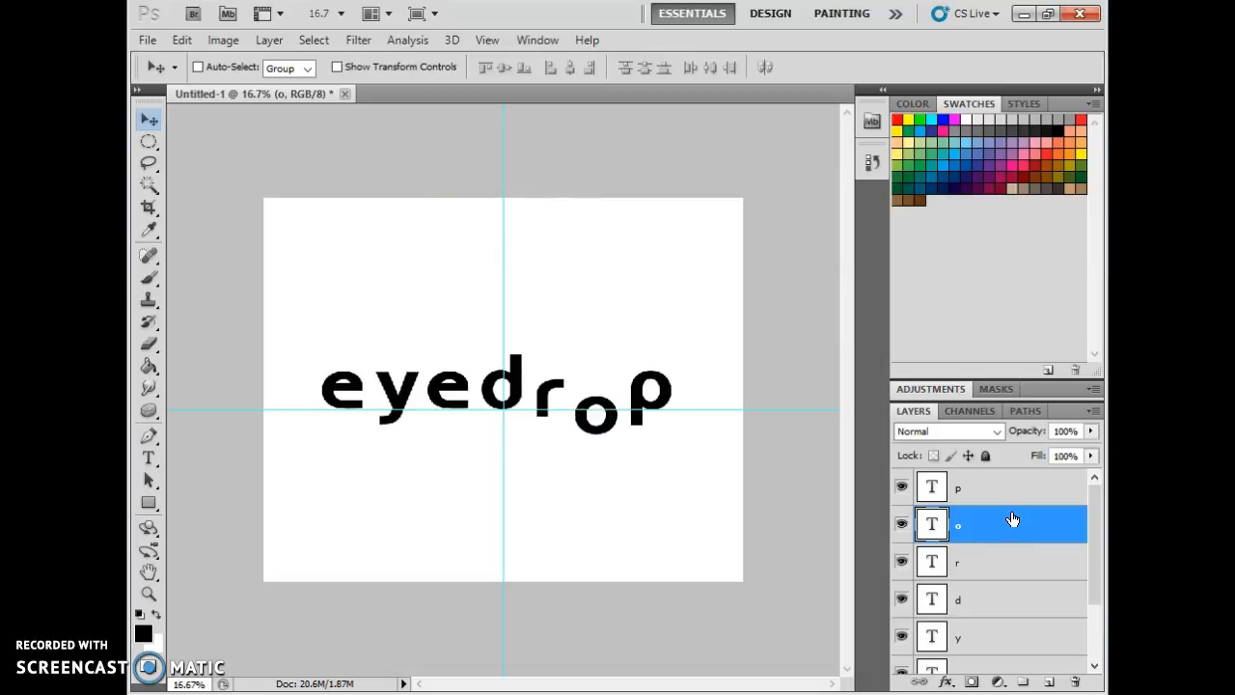
# Shift the p down in larger steps so the ending letters drop in a descending curve.
pyautogui.click(968, 497)
pyautogui.hotkey('shift', 'Down')
pyautogui.hotkey('shift', 'Down')
pyautogui.hotkey('shift', 'Down')
pyautogui.hotkey('shift', 'Down')
pyautogui.hotkey('shift', 'Down')
pyautogui.hotkey('shift', 'Down')
pyautogui.hotkey('shift', 'Down')
pyautogui.hotkey('shift', 'Down')
pyautogui.hotkey('shift', 'Down')
pyautogui.hotkey('shift', 'Down')
pyautogui.hotkey('shift', 'Down')
pyautogui.hotkey('shift', 'Down')
pyautogui.hotkey('shift', 'Down')
pyautogui.hotkey('shift', 'Down')
pyautogui.hotkey('shift', 'Down')
pyautogui.hotkey('shift', 'Down')
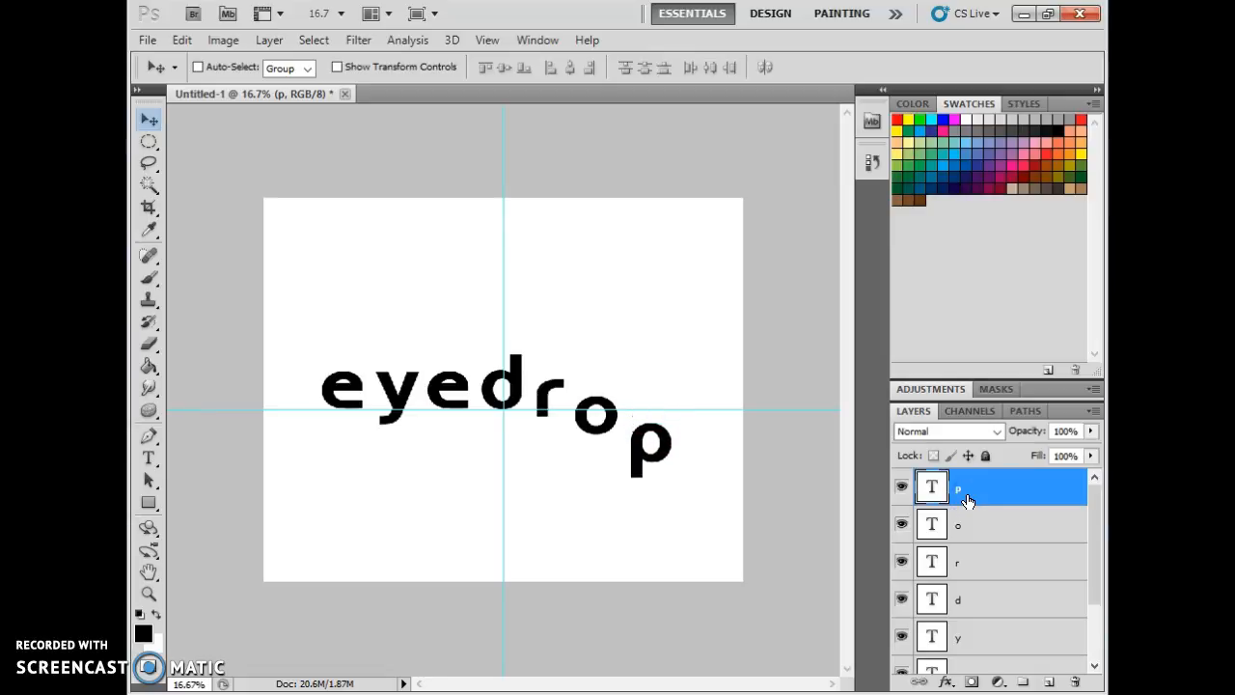
# Try to paint on the o type layer with the Brush tool without rasterizing it.
pyautogui.click(993, 524)
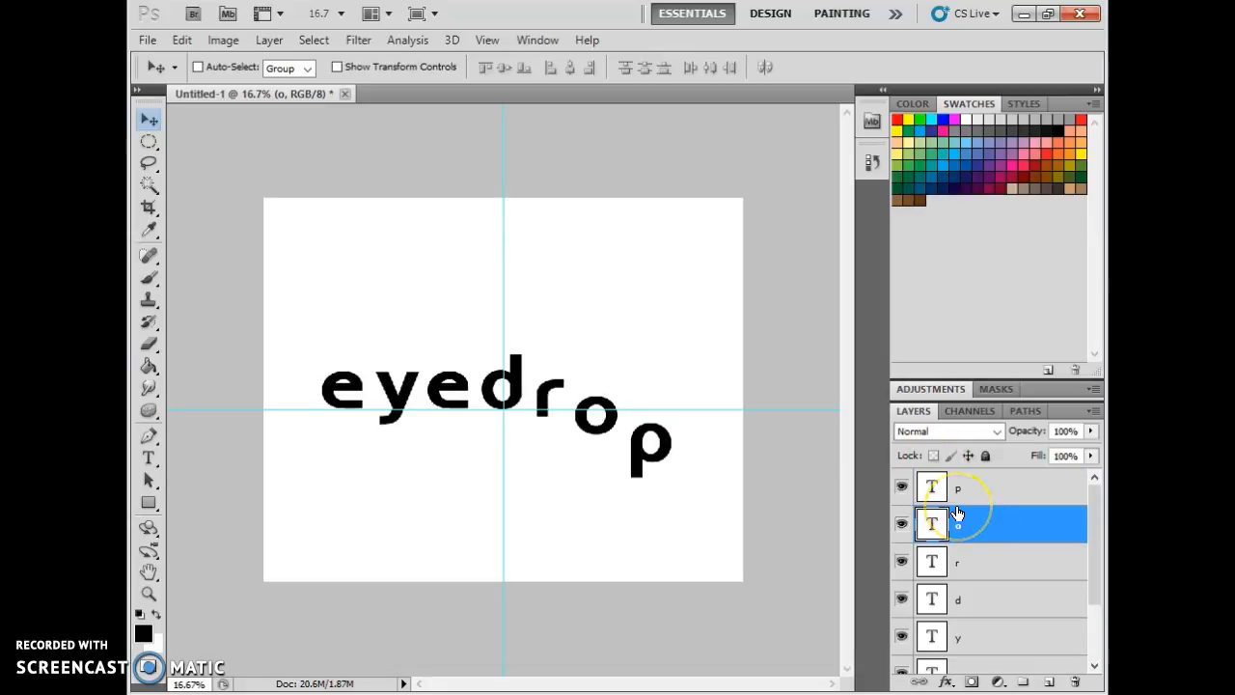
pyautogui.click(966, 514)
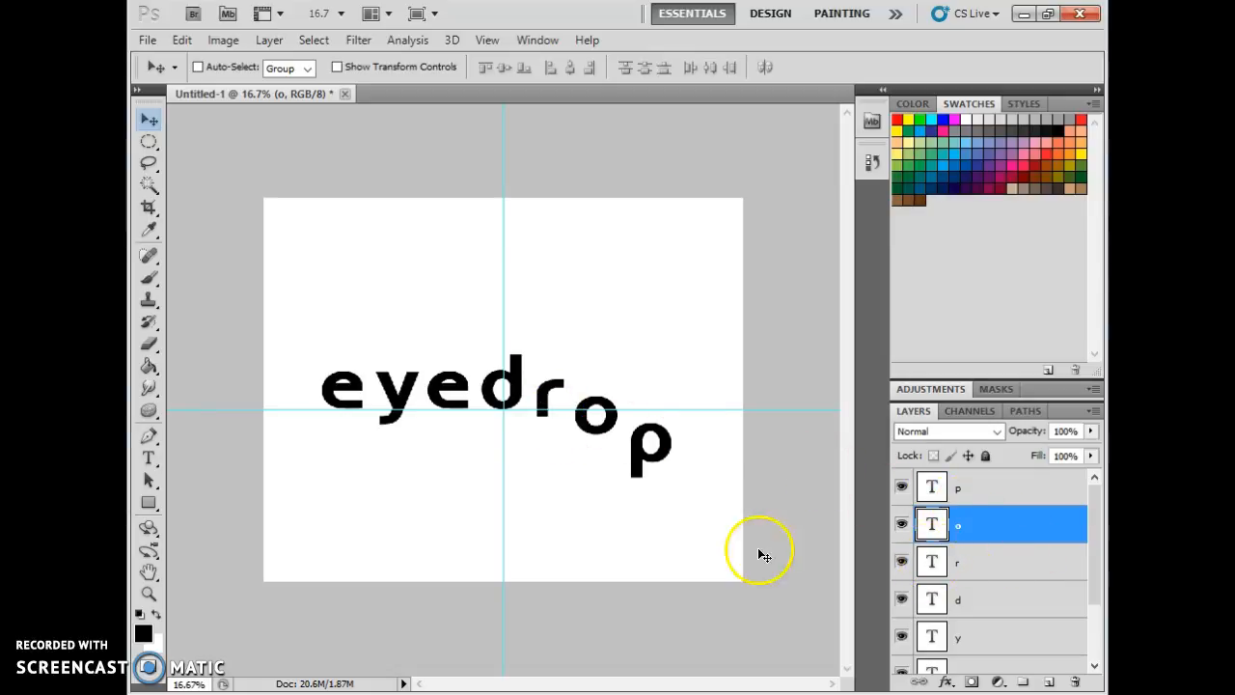
pyautogui.click(150, 280)
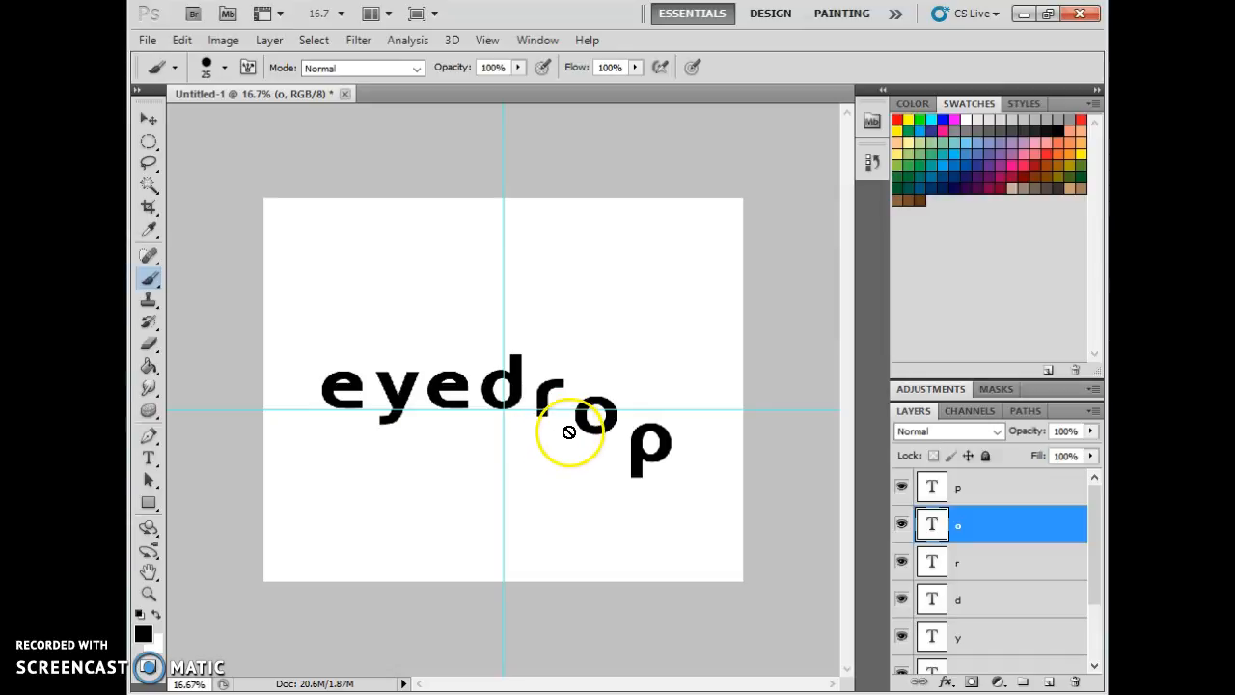
pyautogui.click(324, 407)
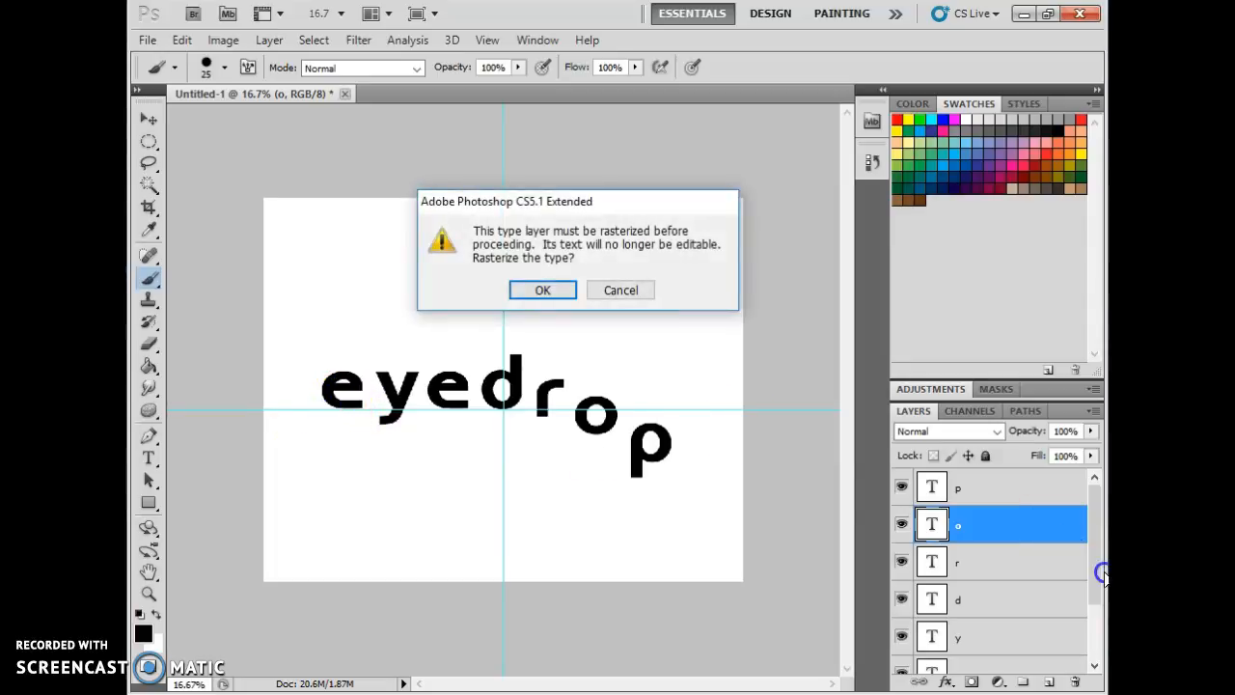
pyautogui.click(612, 293)
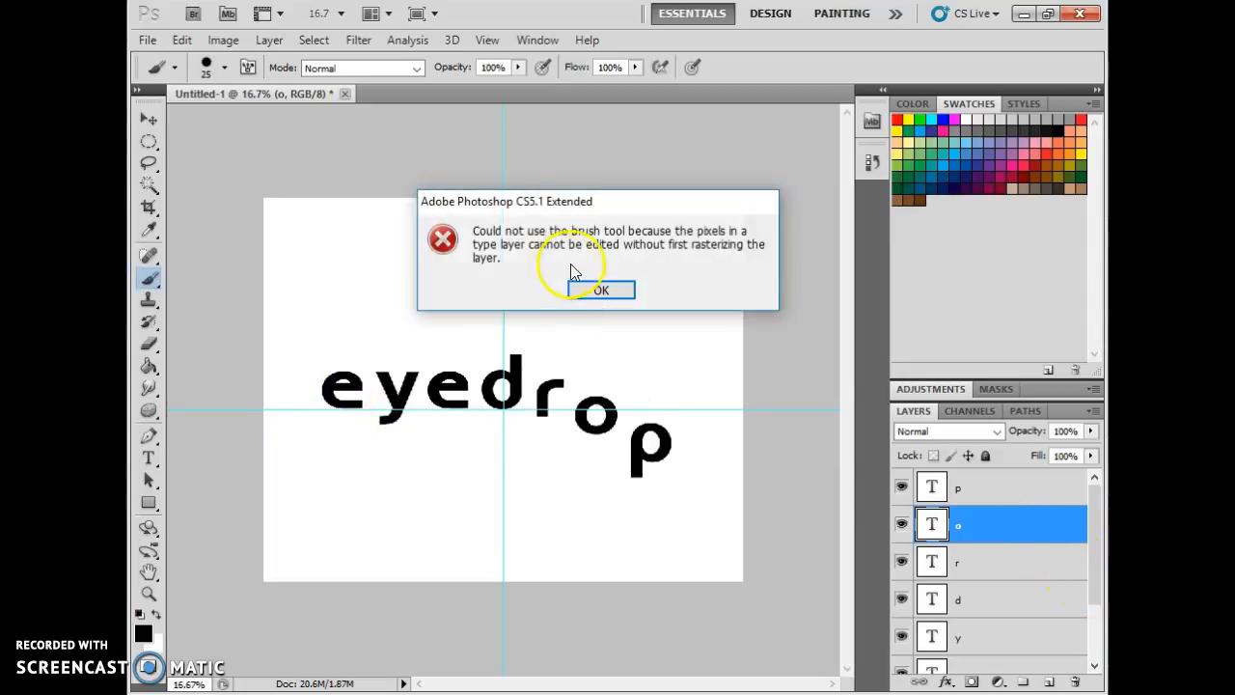
pyautogui.click(590, 289)
# Rasterize the first e type layer by painting on it with the Brush tool.
pyautogui.moveTo(1088, 565); pyautogui.dragTo(1087, 652)
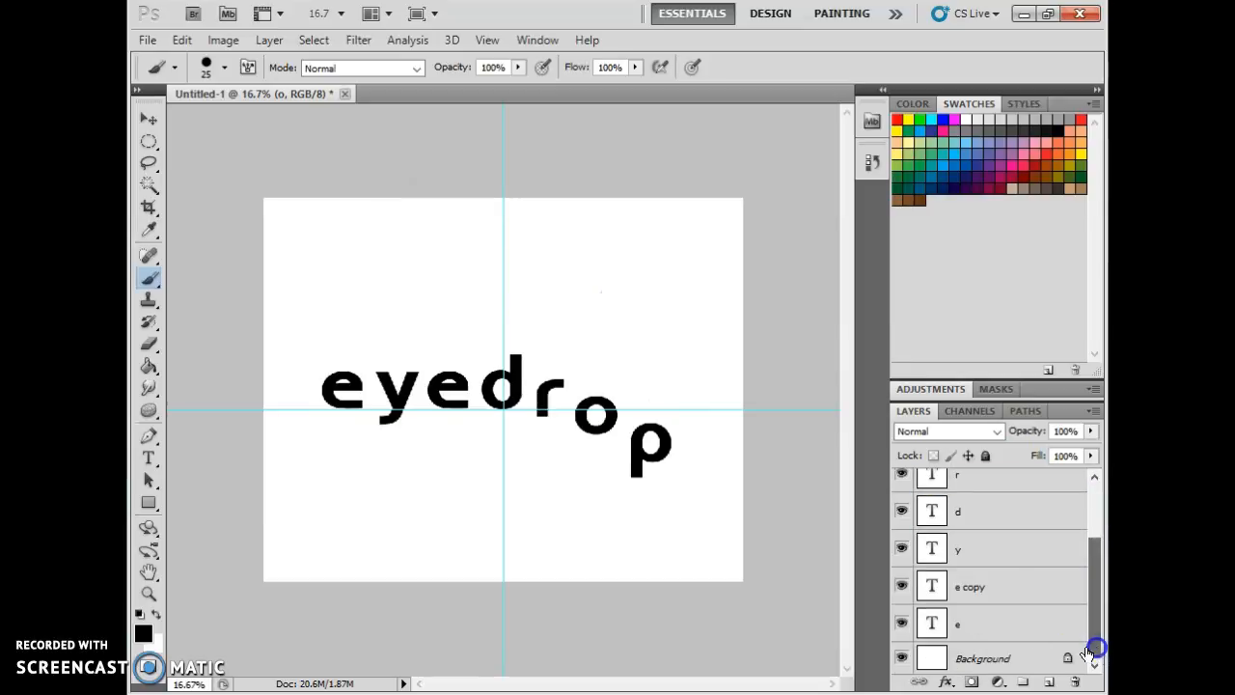
pyautogui.click(1008, 586)
pyautogui.click(900, 623)
pyautogui.click(900, 624)
pyautogui.click(977, 626)
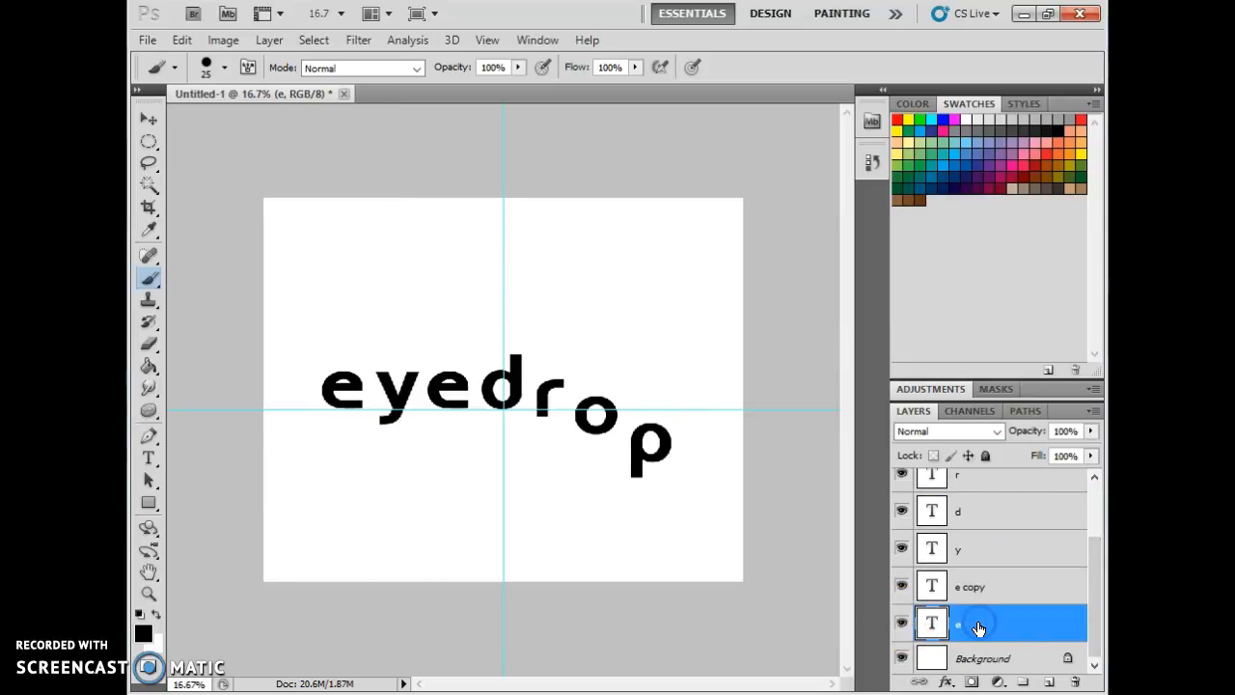
pyautogui.click(326, 396)
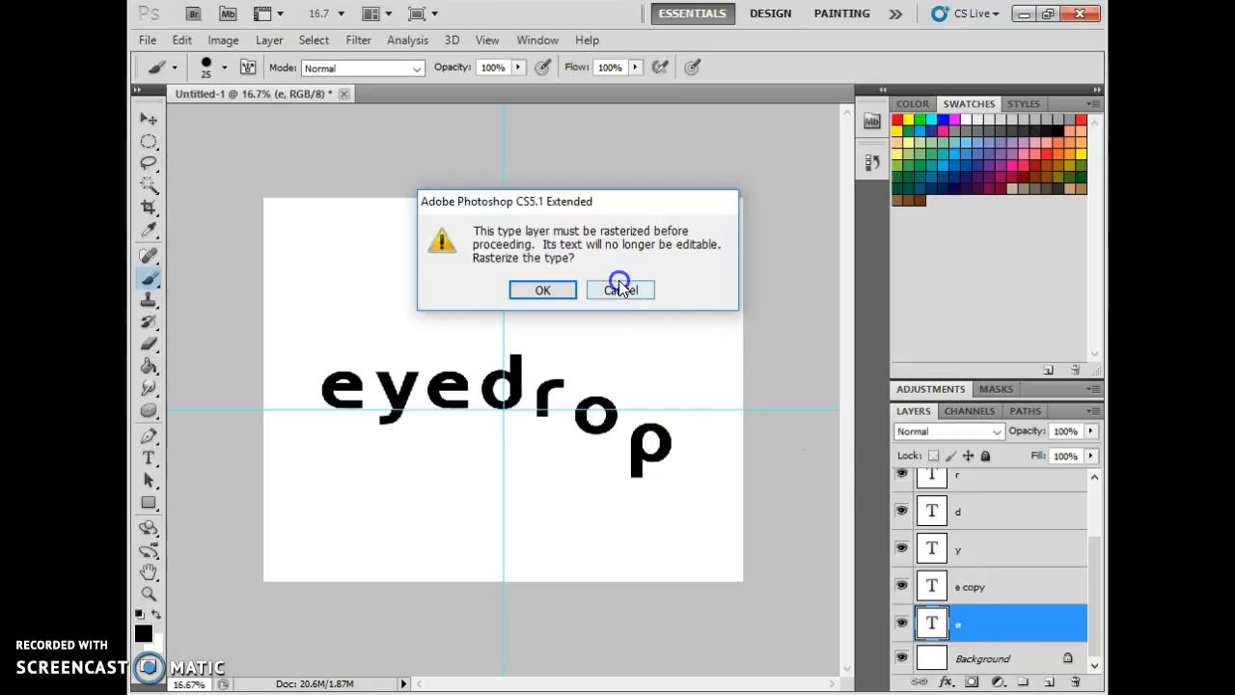
pyautogui.click(544, 290)
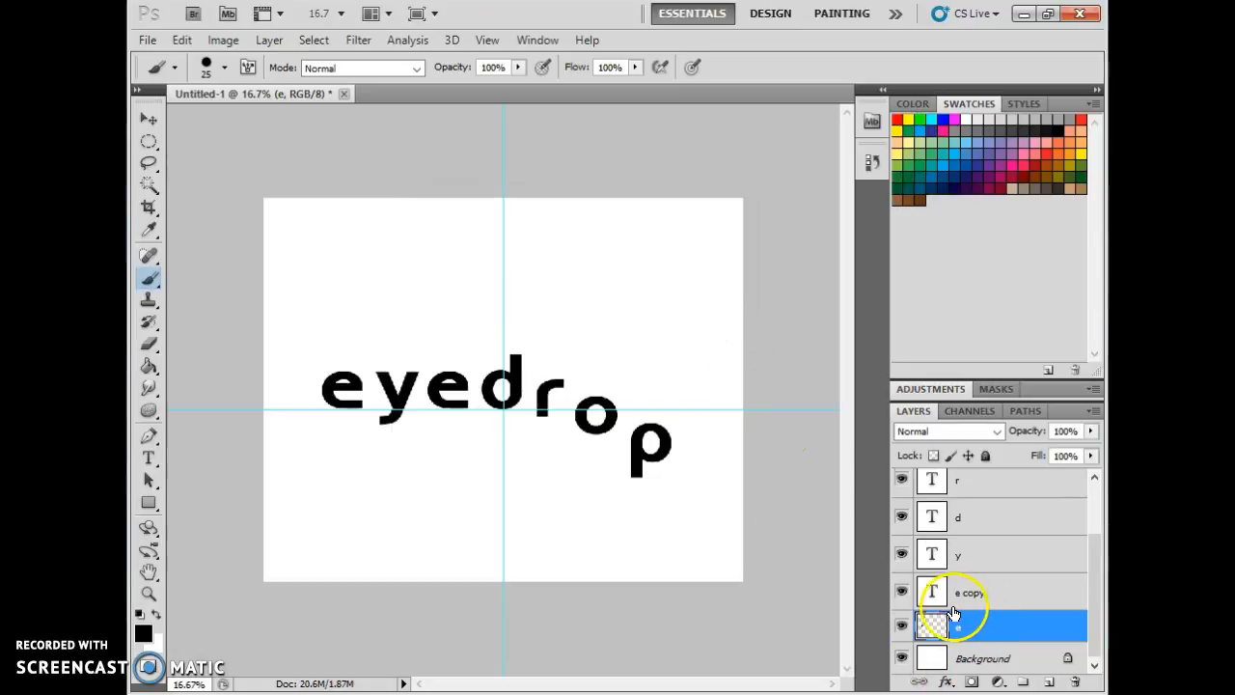
pyautogui.click(900, 627)
pyautogui.click(900, 628)
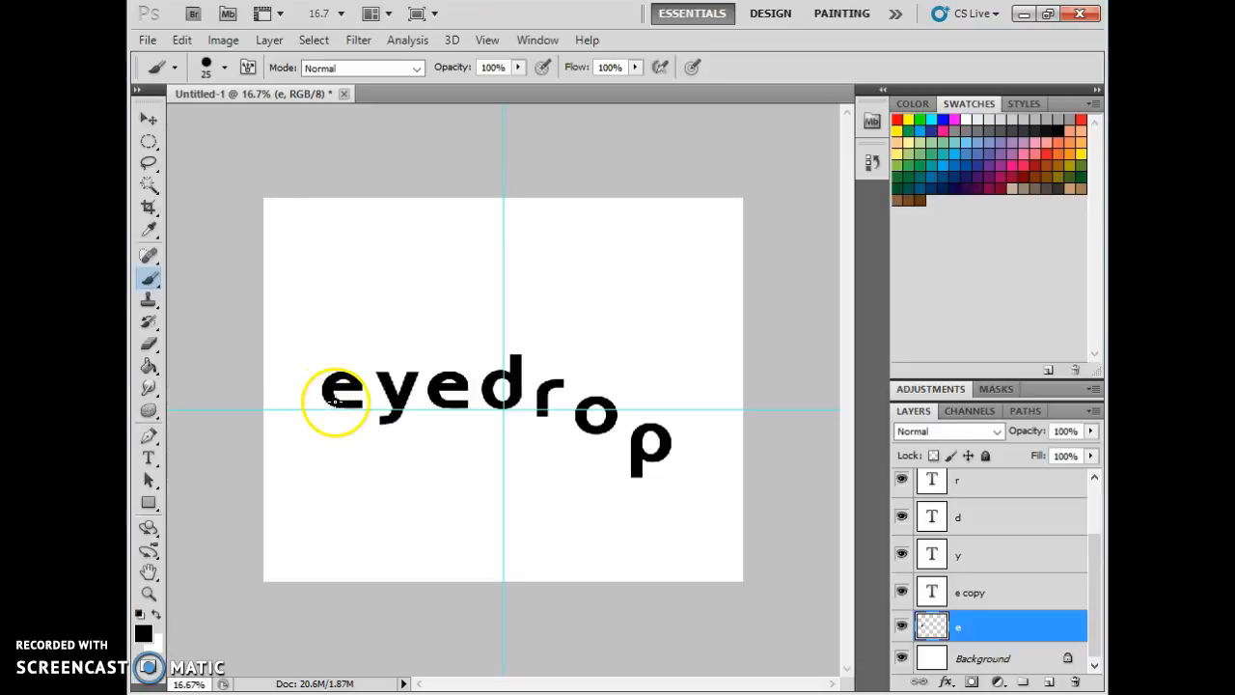
# Paint small drips hanging from the bottom edge of the first e with a 10 px brush.
pyautogui.hotkey('ctrl', '+')
pyautogui.hotkey('ctrl', '+')
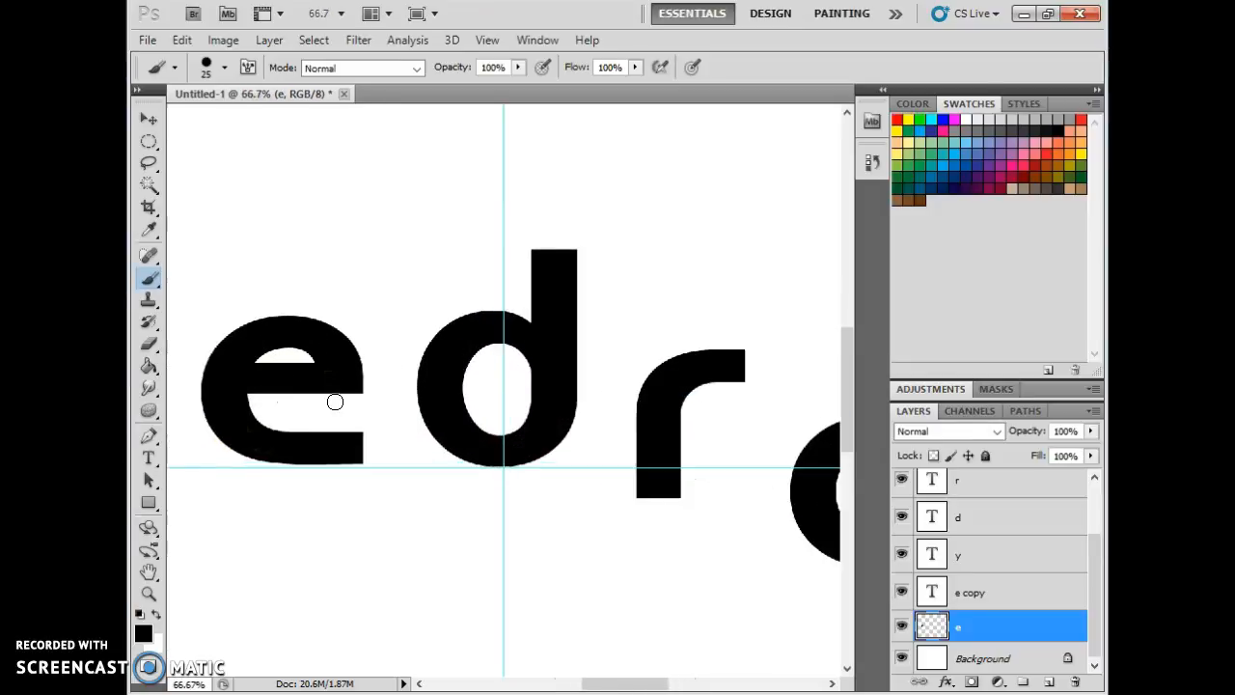
pyautogui.moveTo(606, 685); pyautogui.dragTo(524, 687)
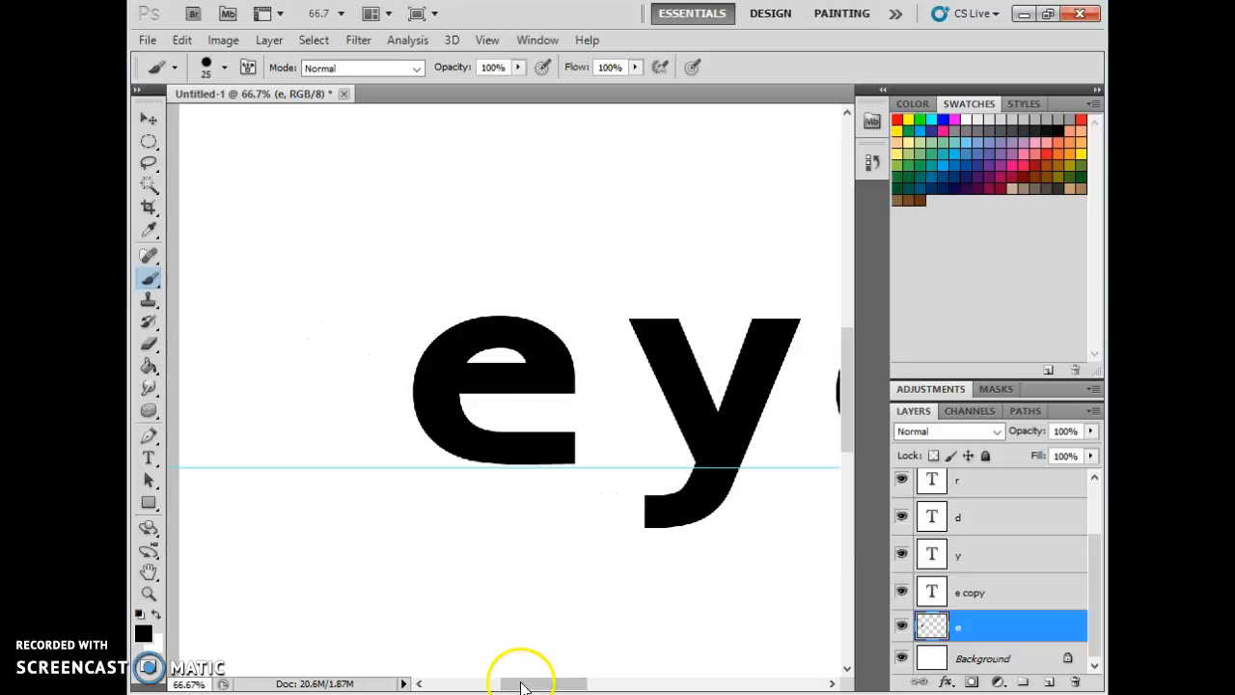
pyautogui.doubleClick(151, 572)
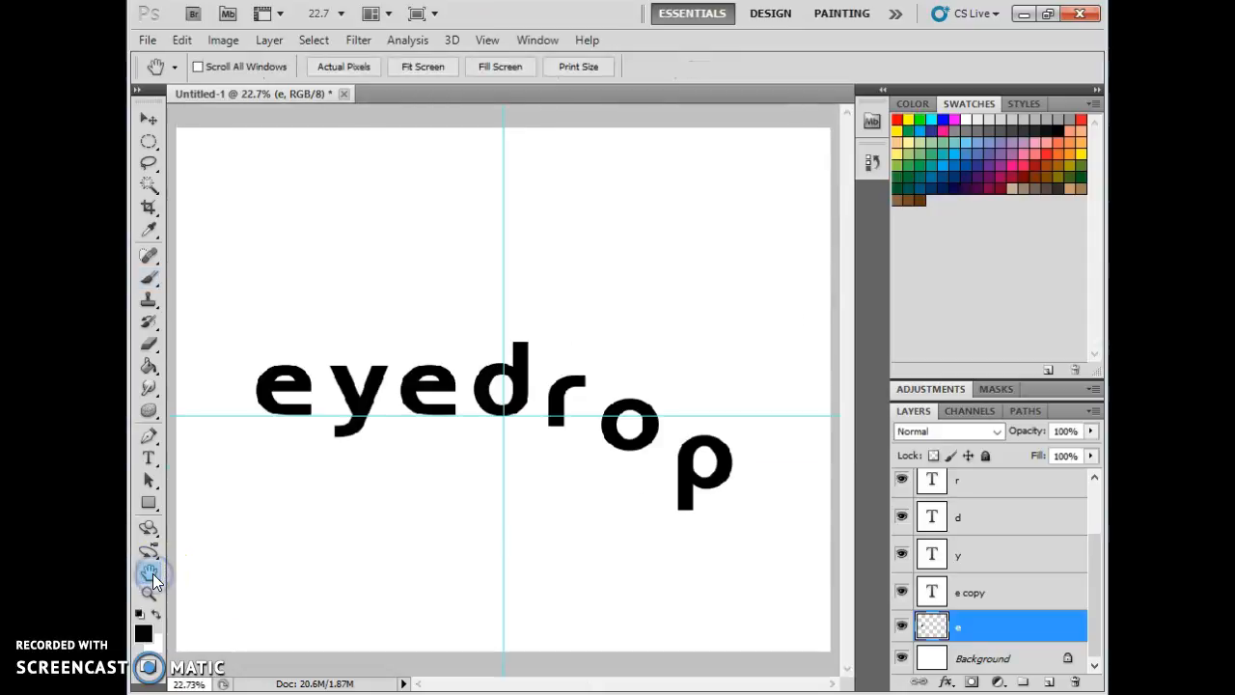
pyautogui.hotkey('ctrl', '+')
pyautogui.hotkey('ctrl', '+')
pyautogui.hotkey('ctrl', '+')
pyautogui.hotkey('ctrl', '+')
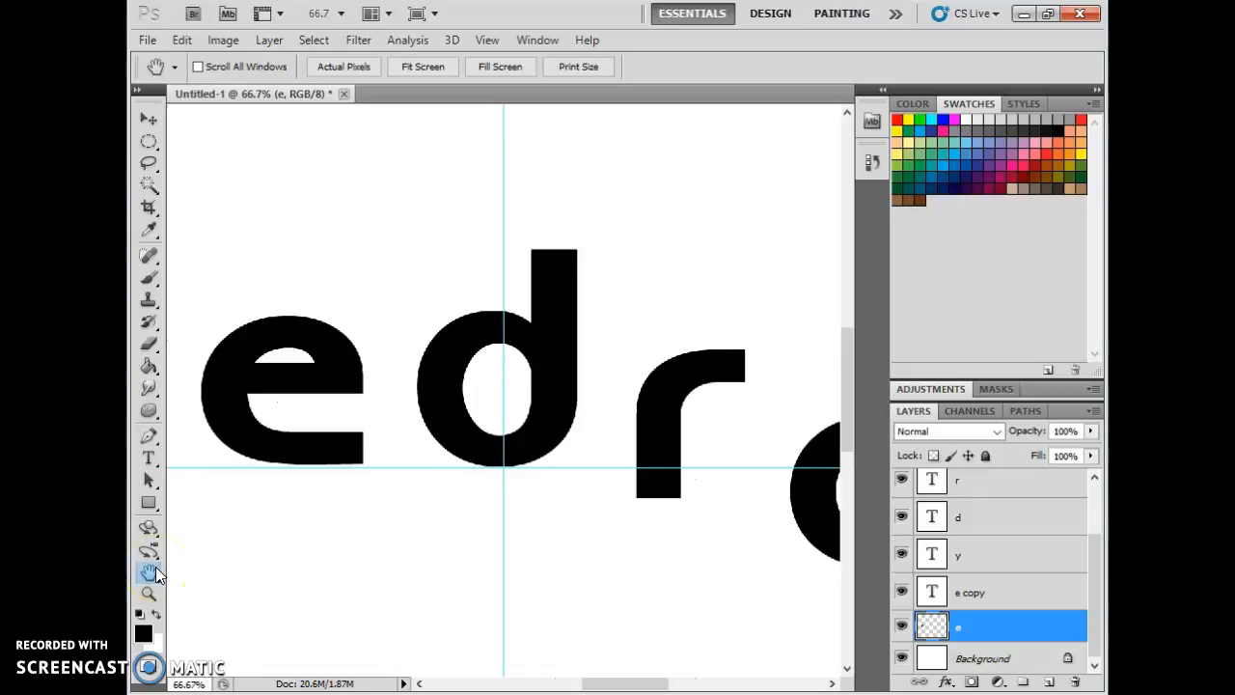
pyautogui.moveTo(596, 686); pyautogui.dragTo(512, 683)
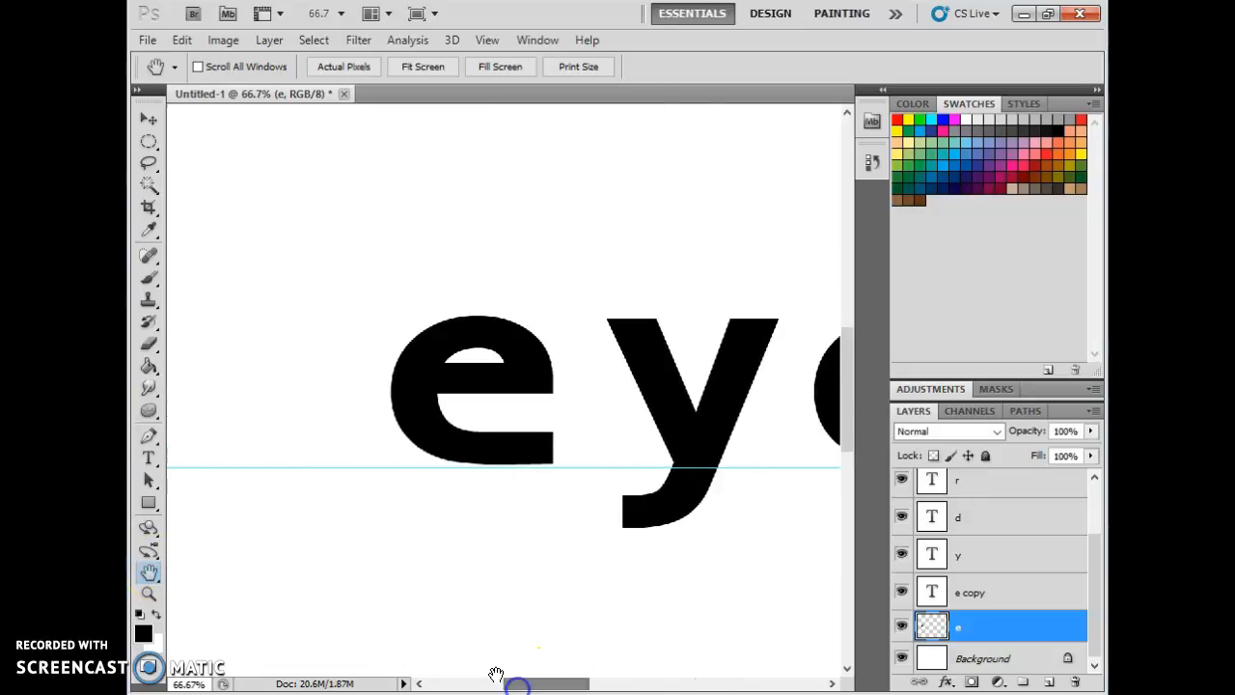
pyautogui.click(149, 278)
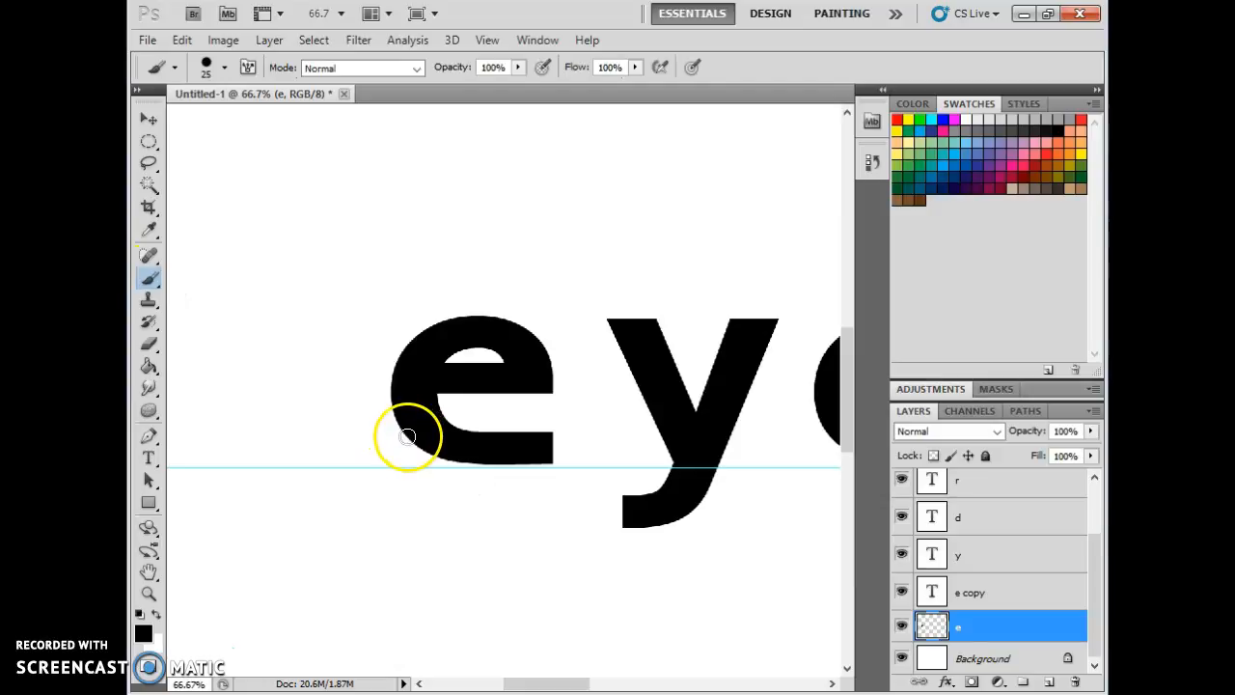
pyautogui.press(']')
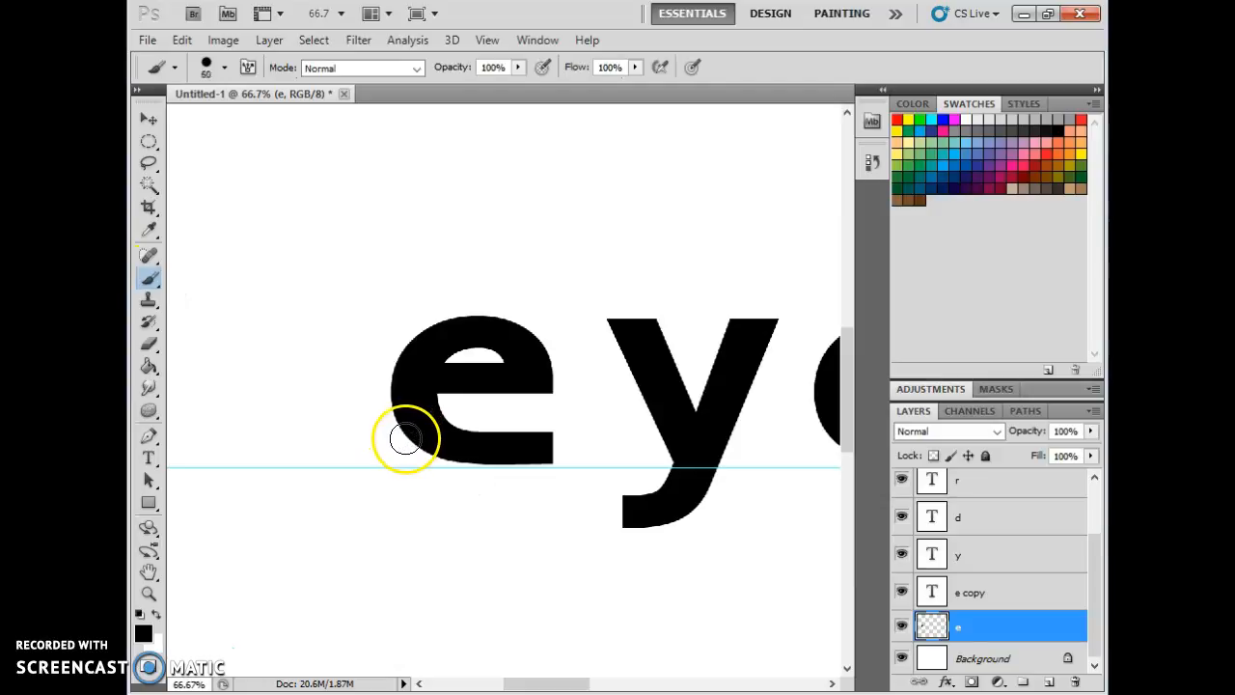
pyautogui.press('[')
pyautogui.press('[')
pyautogui.press('[')
pyautogui.press('[')
pyautogui.press(']')
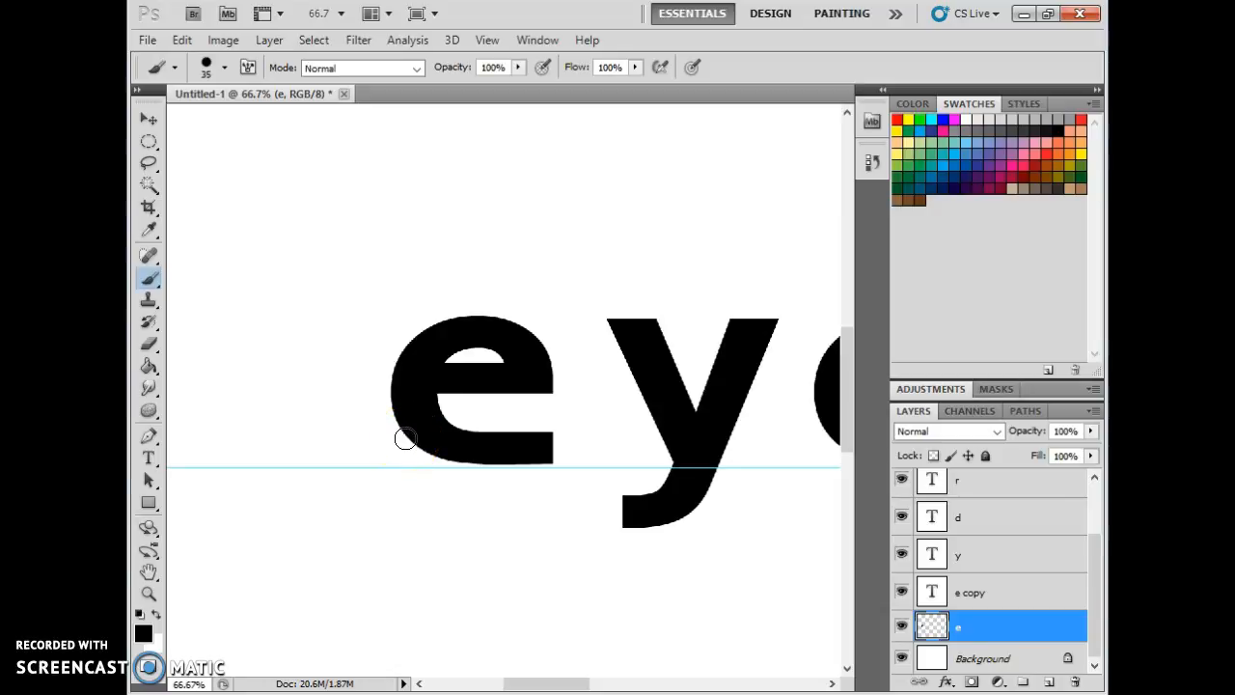
pyautogui.click(425, 440)
pyautogui.press('[')
pyautogui.moveTo(428, 441); pyautogui.dragTo(427, 445)
pyautogui.click(225, 68)
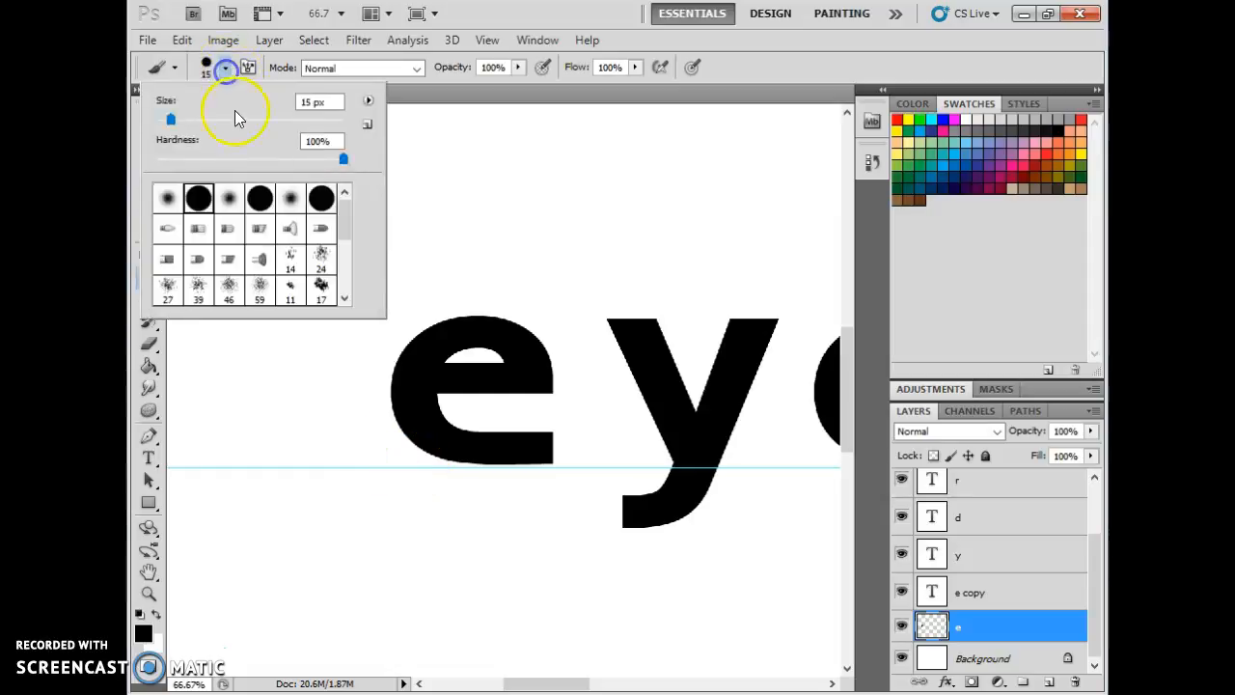
pyautogui.moveTo(170, 119); pyautogui.dragTo(185, 119)
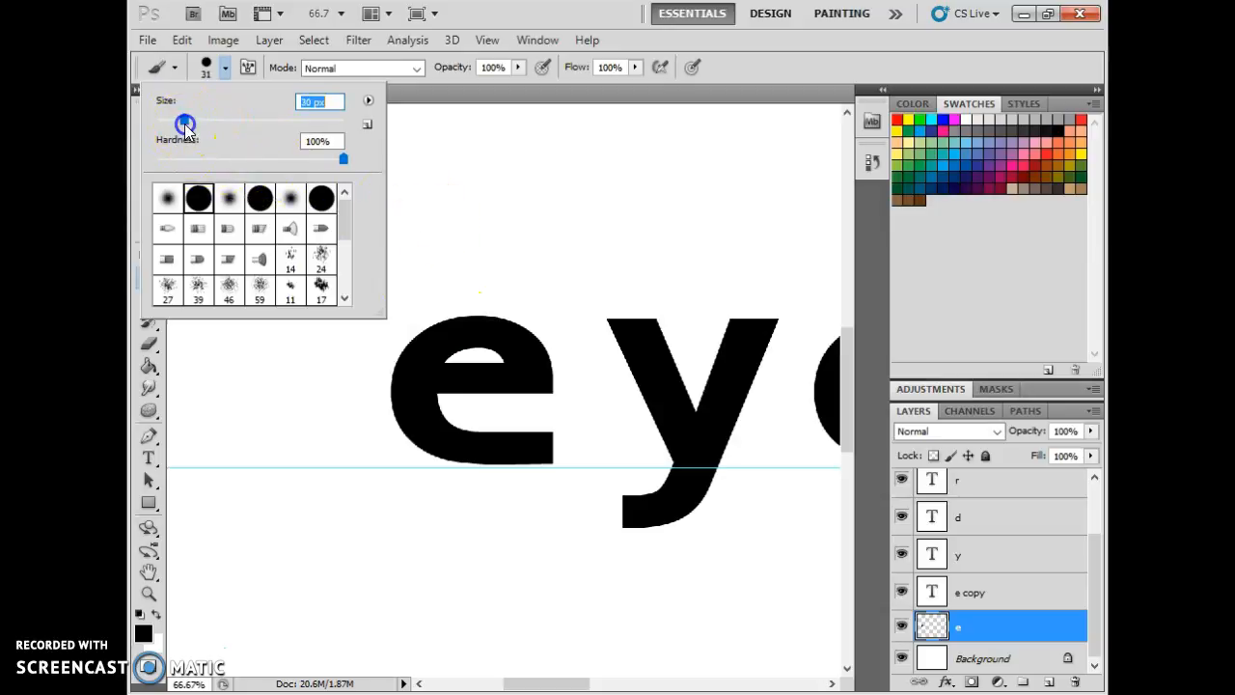
pyautogui.click(224, 67)
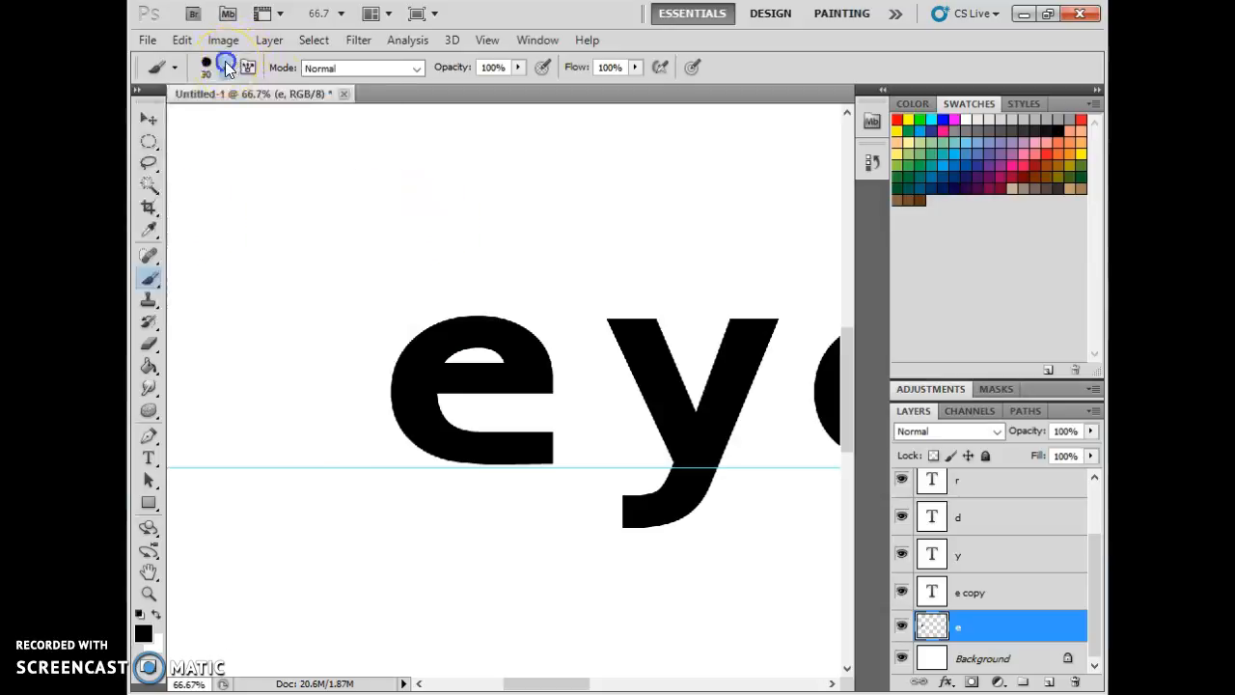
pyautogui.press('[')
pyautogui.press('[')
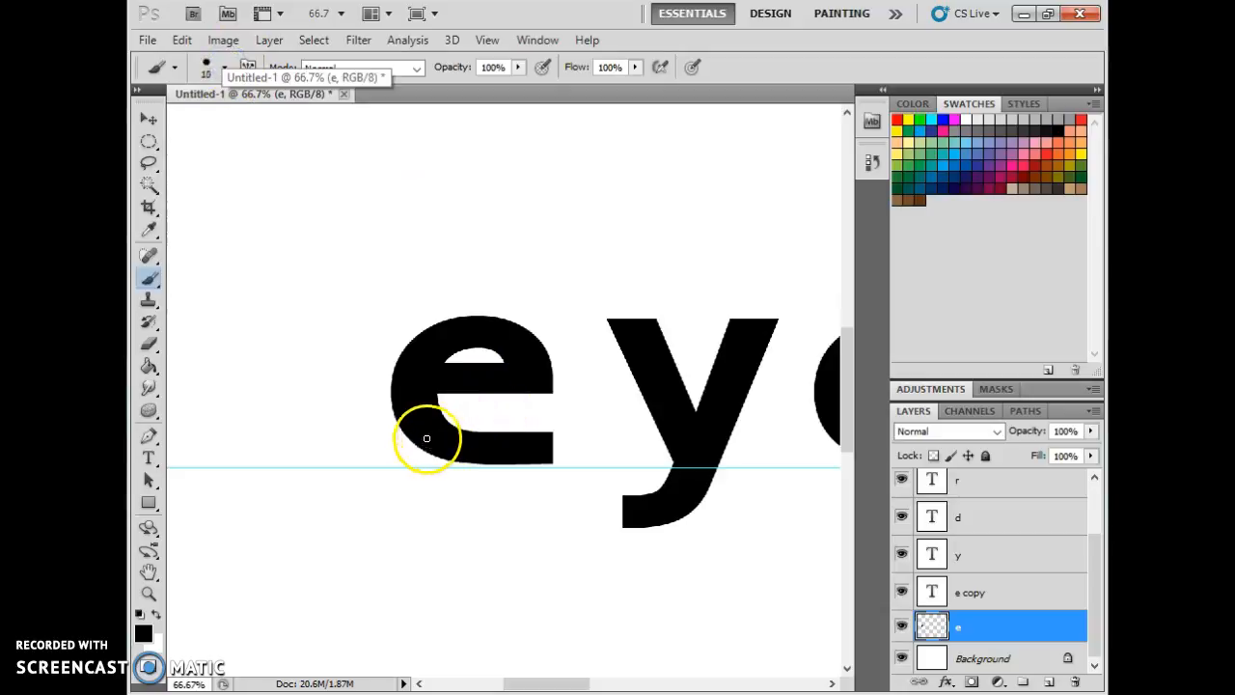
pyautogui.moveTo(413, 442)
pyautogui.mouseDown()
pyautogui.moveTo(428, 468)
pyautogui.moveTo(456, 466)
pyautogui.moveTo(455, 487)
pyautogui.moveTo(484, 487)
pyautogui.moveTo(510, 465)
pyautogui.moveTo(529, 488)
pyautogui.moveTo(538, 463)
pyautogui.moveTo(565, 473)
pyautogui.mouseUp()
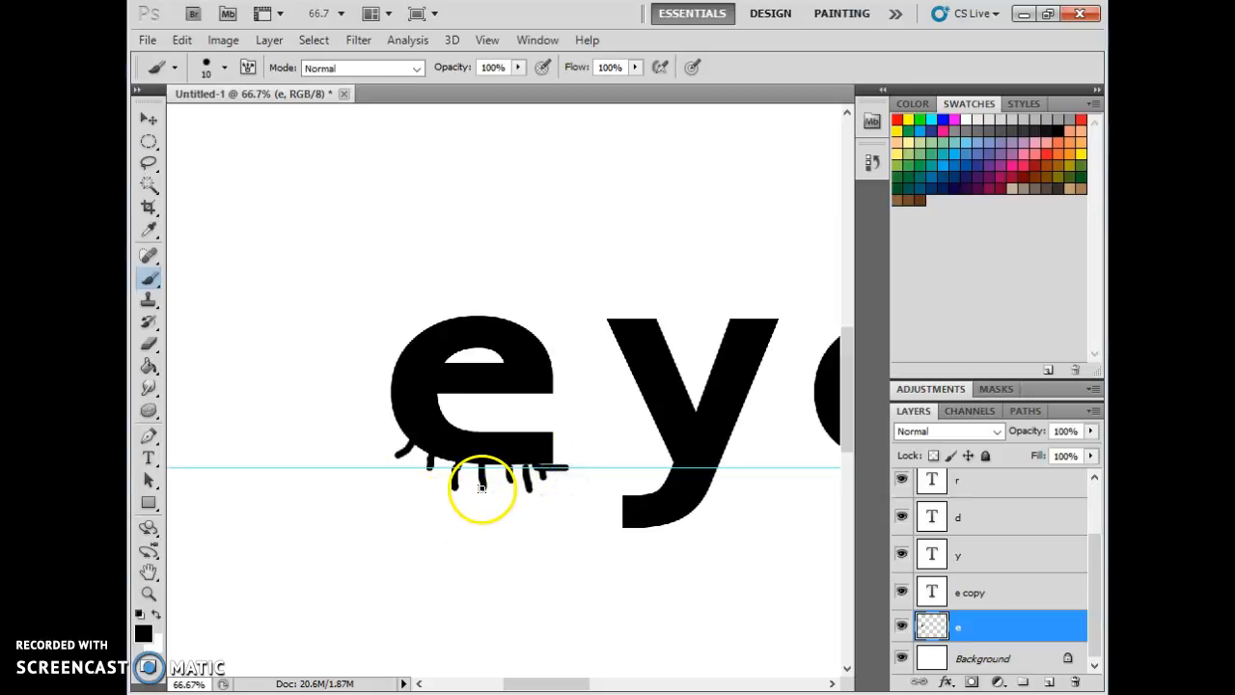
# Switch to the Custom Shape tool while viewing the r, o and p.
pyautogui.moveTo(518, 682); pyautogui.dragTo(639, 683)
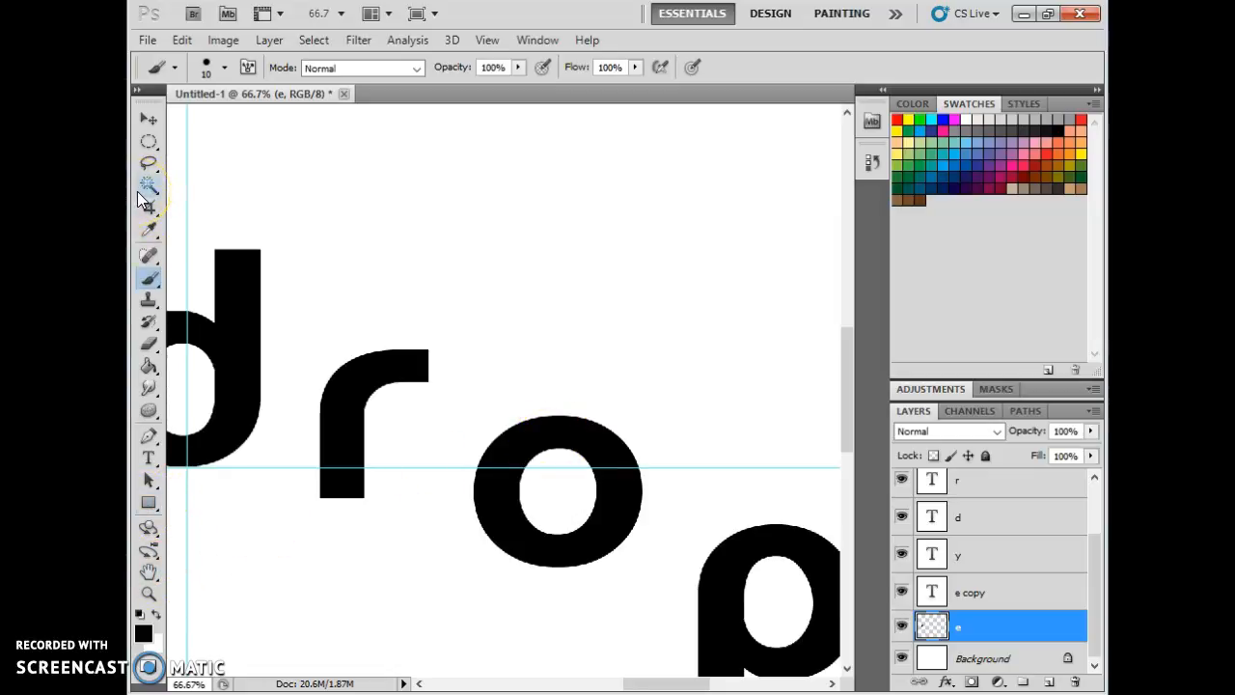
pyautogui.click(148, 146)
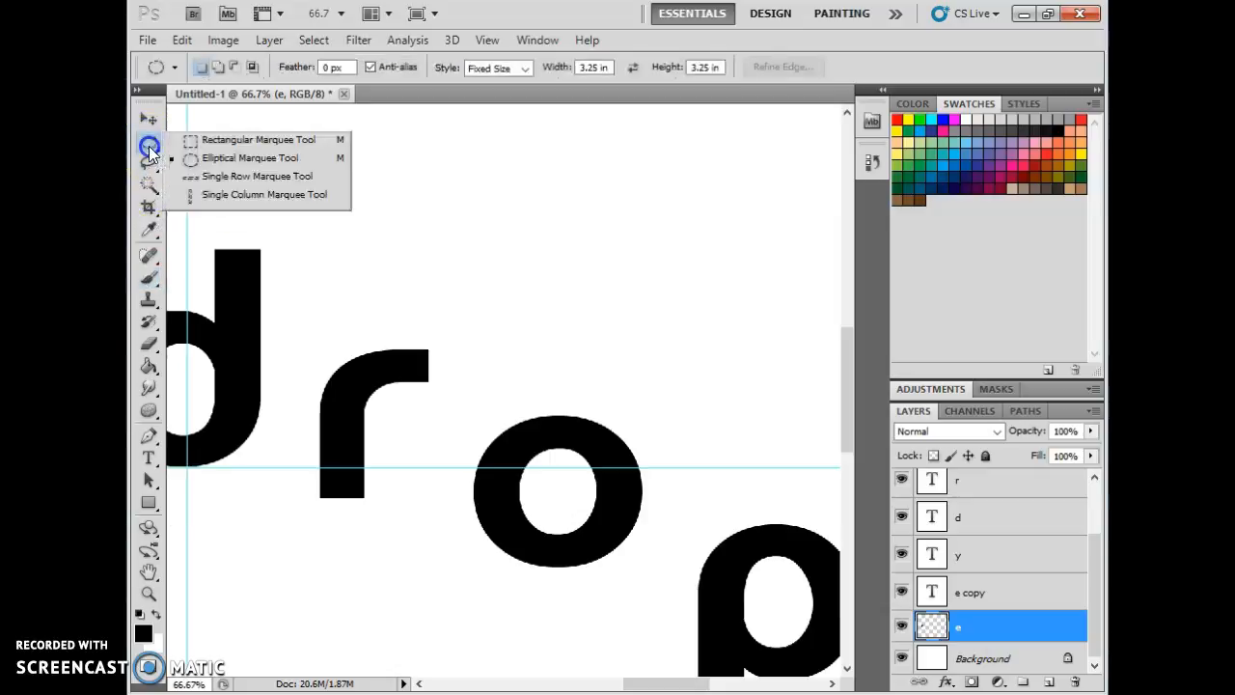
pyautogui.click(151, 151)
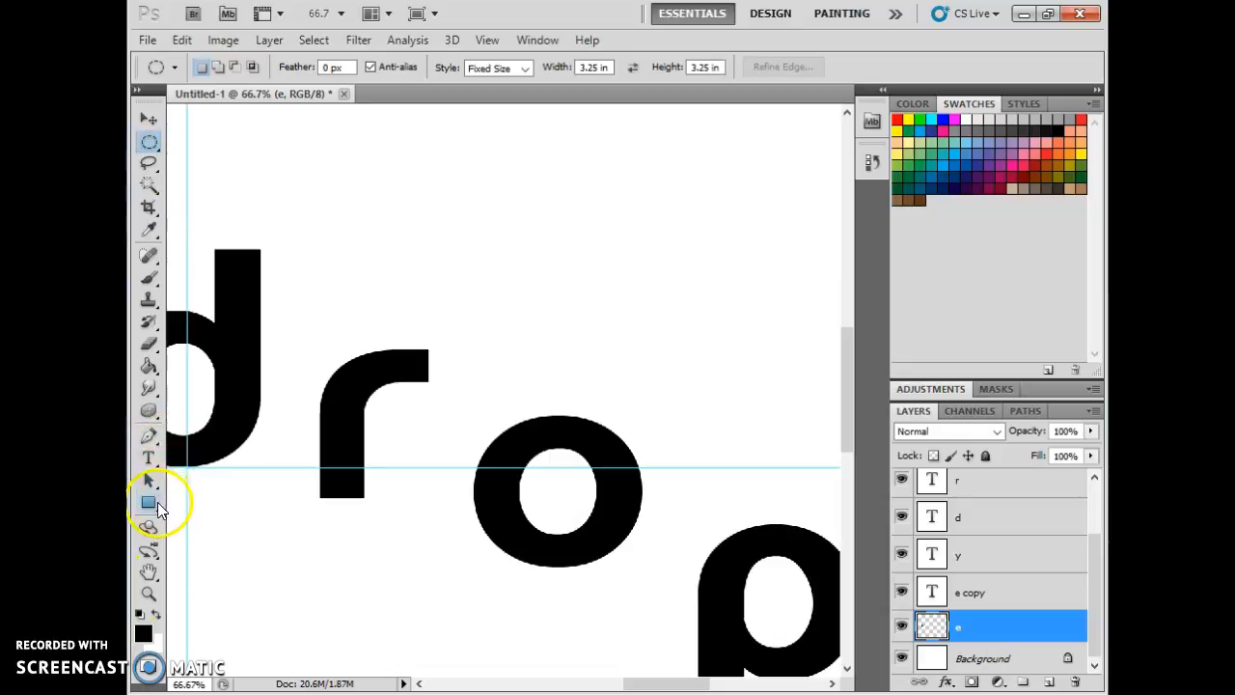
pyautogui.click(155, 504)
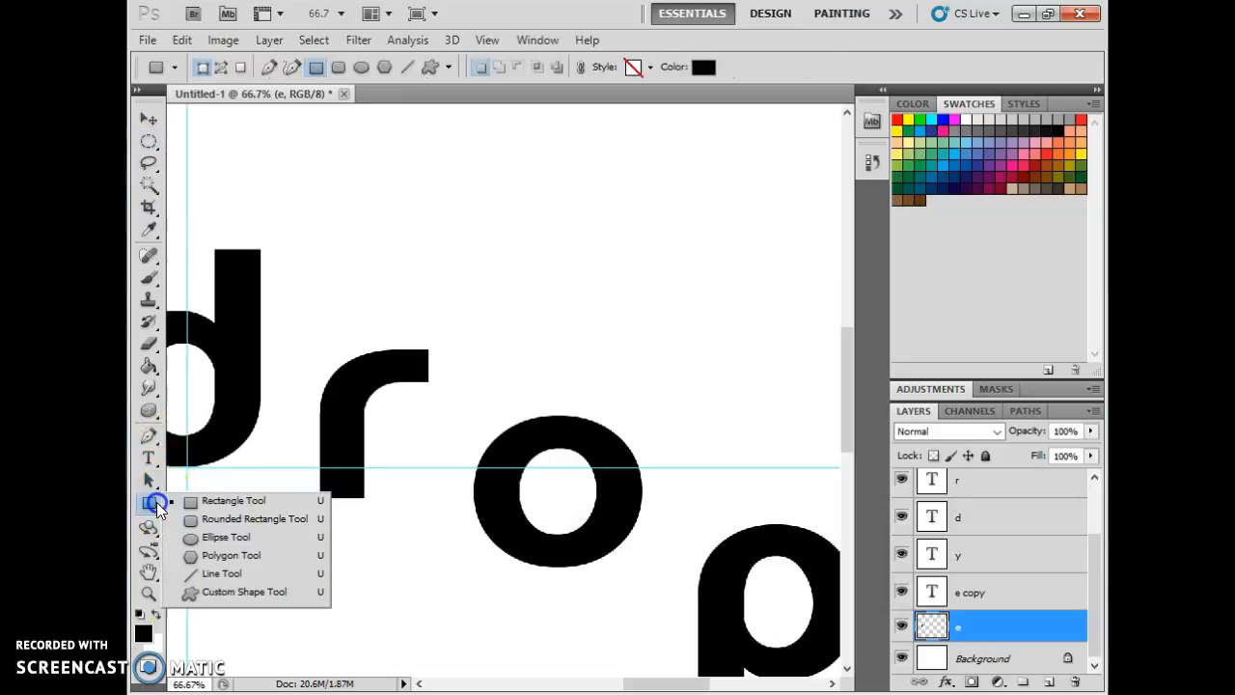
pyautogui.click(231, 590)
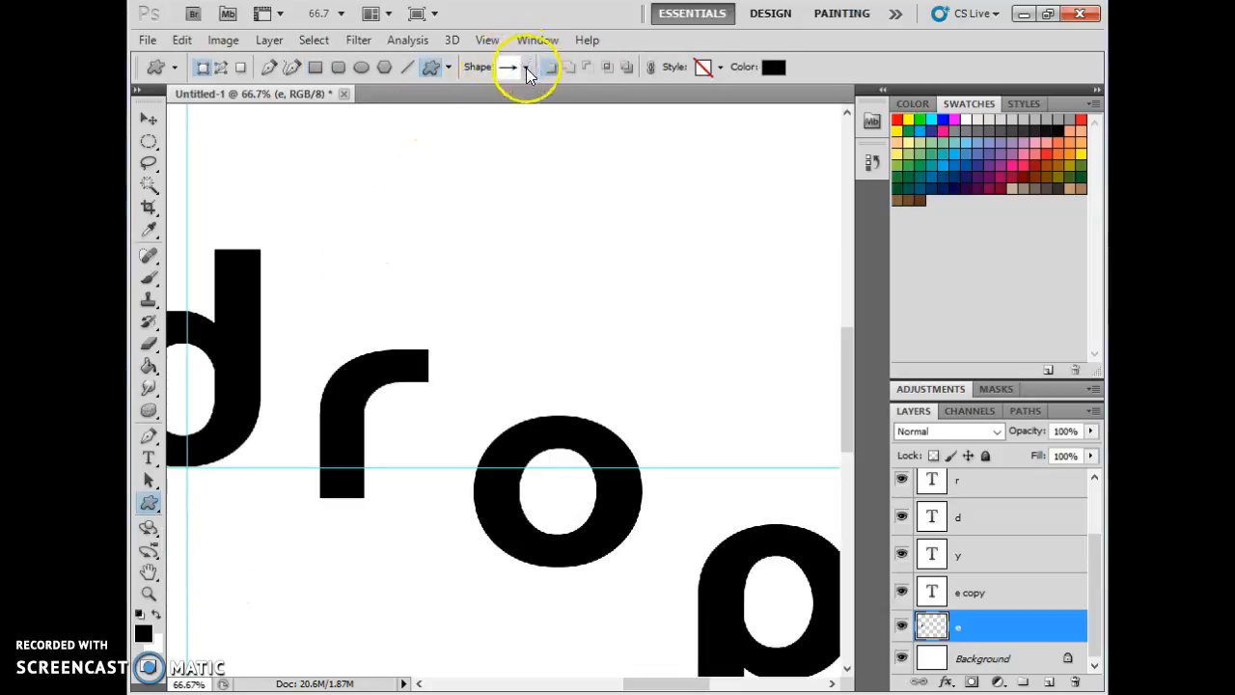
# Replace the shape picker's shapes with the Objects shape set.
pyautogui.click(526, 68)
pyautogui.moveTo(600, 131)
pyautogui.mouseDown()
pyautogui.moveTo(595, 188)
pyautogui.moveTo(601, 113)
pyautogui.mouseUp()
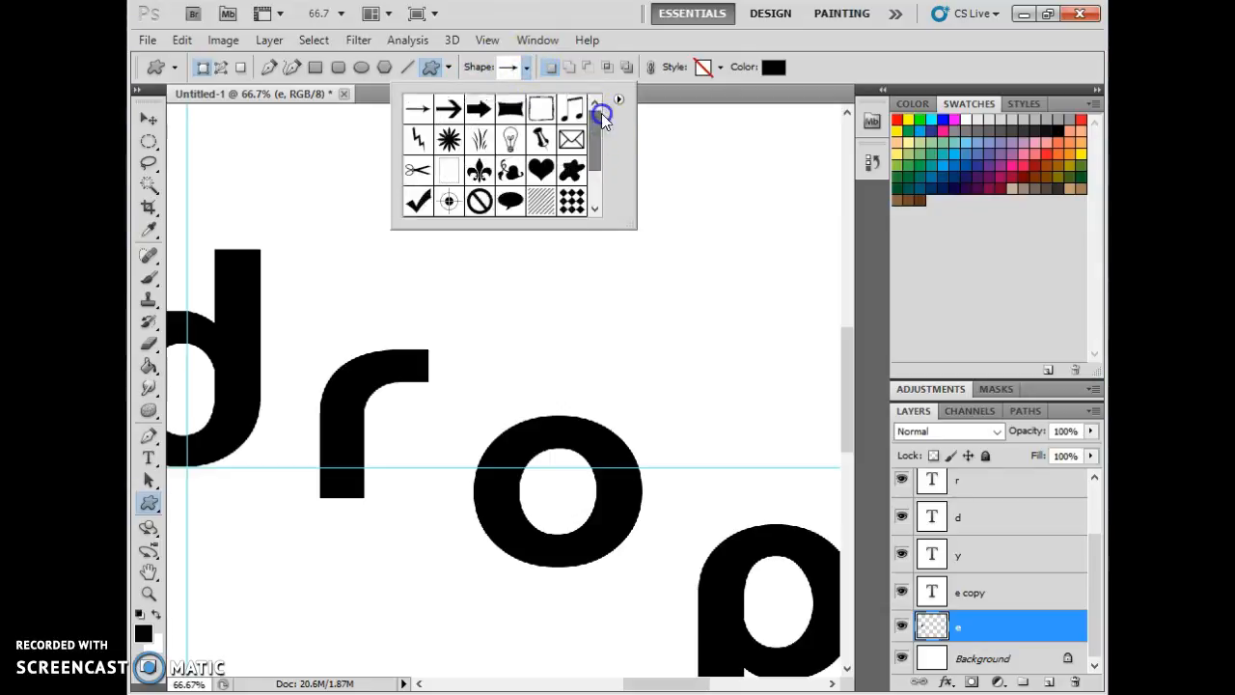
pyautogui.click(618, 100)
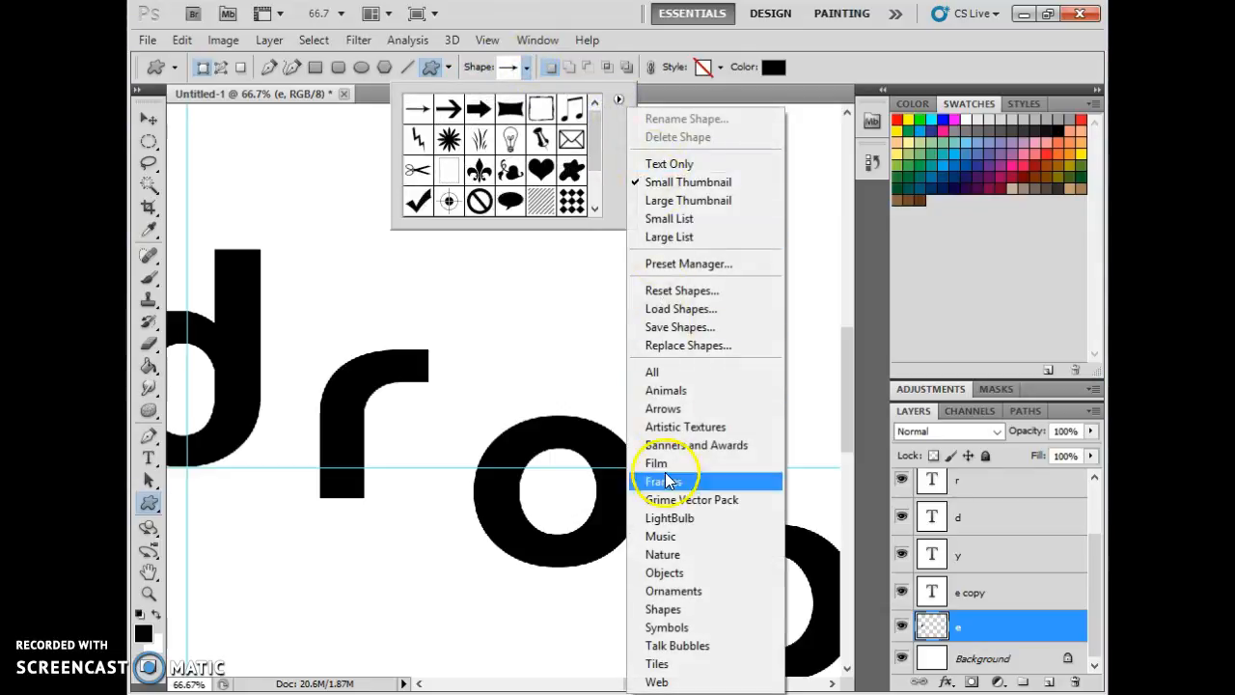
pyautogui.click(686, 574)
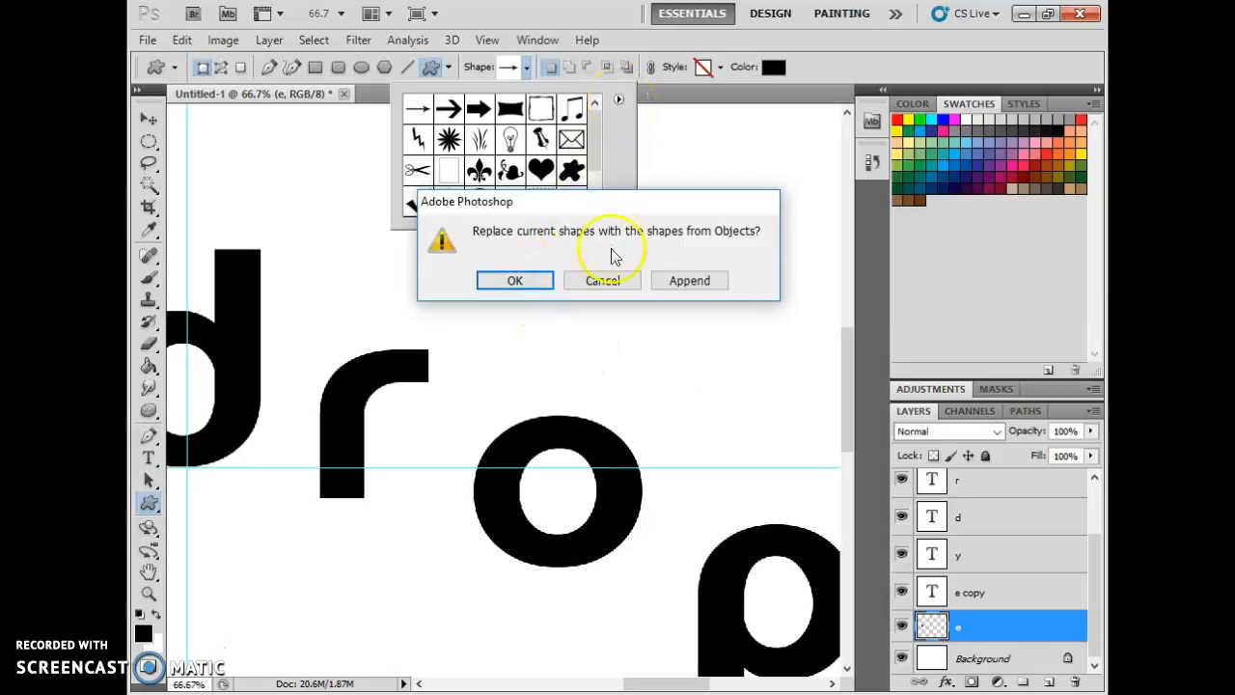
pyautogui.click(618, 278)
pyautogui.click(618, 100)
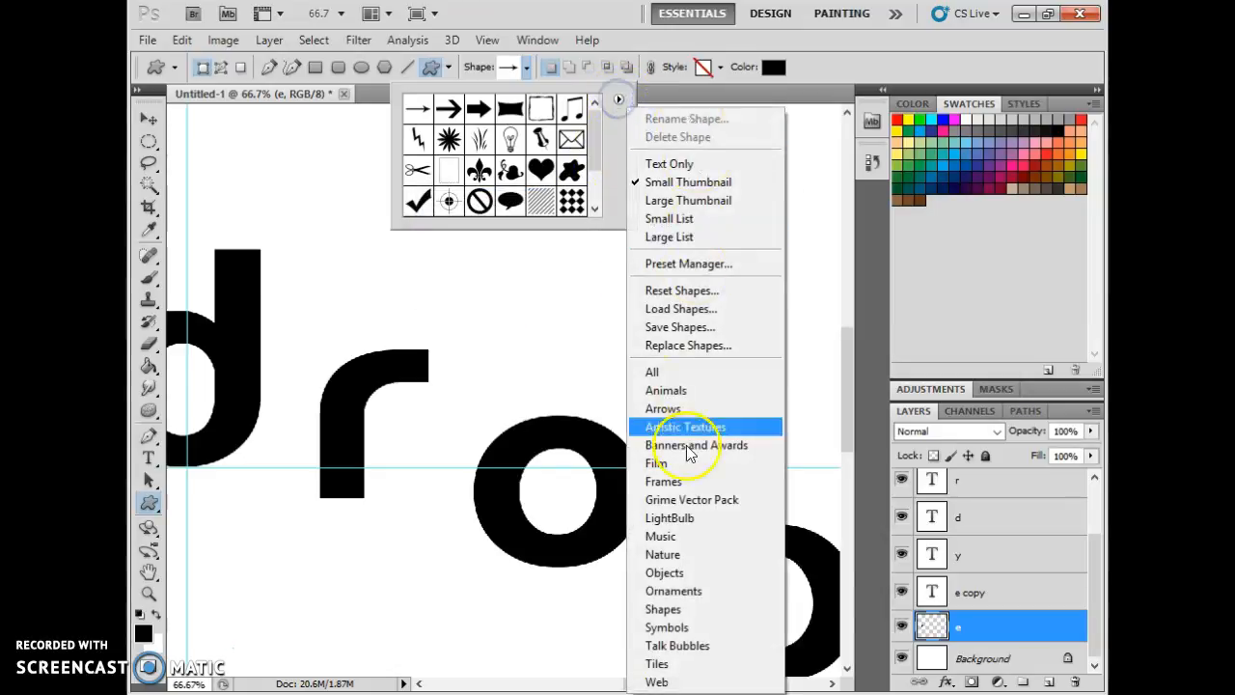
pyautogui.click(689, 572)
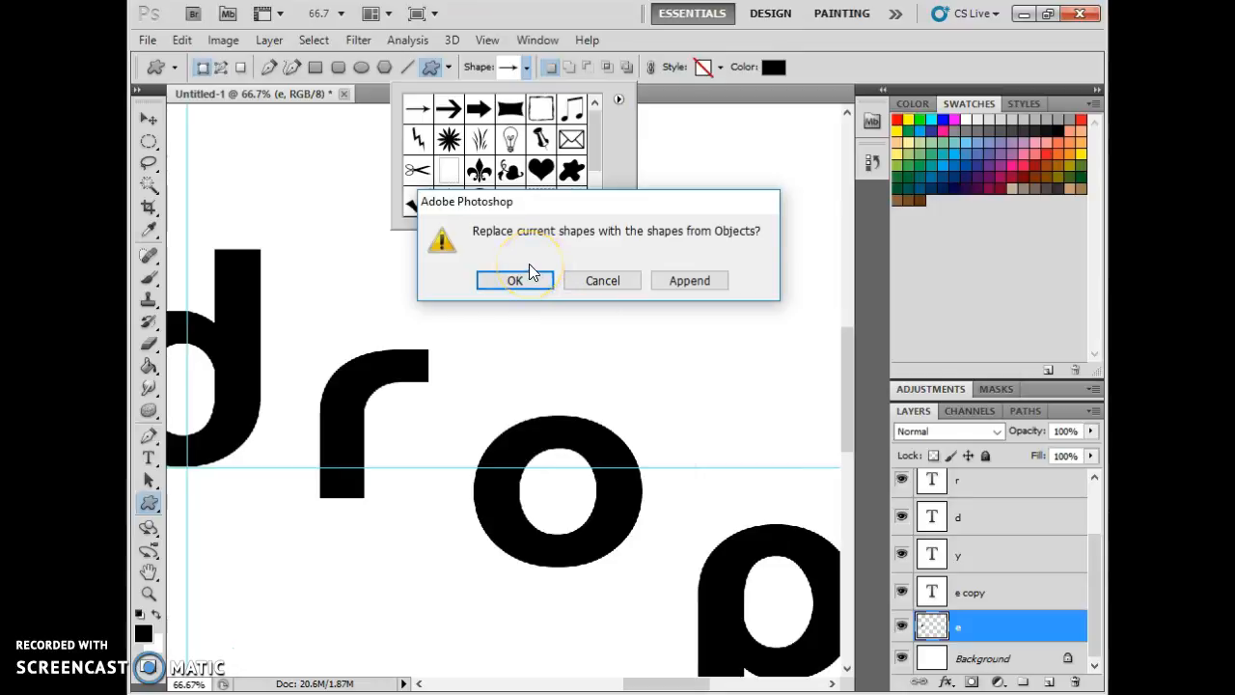
pyautogui.click(539, 291)
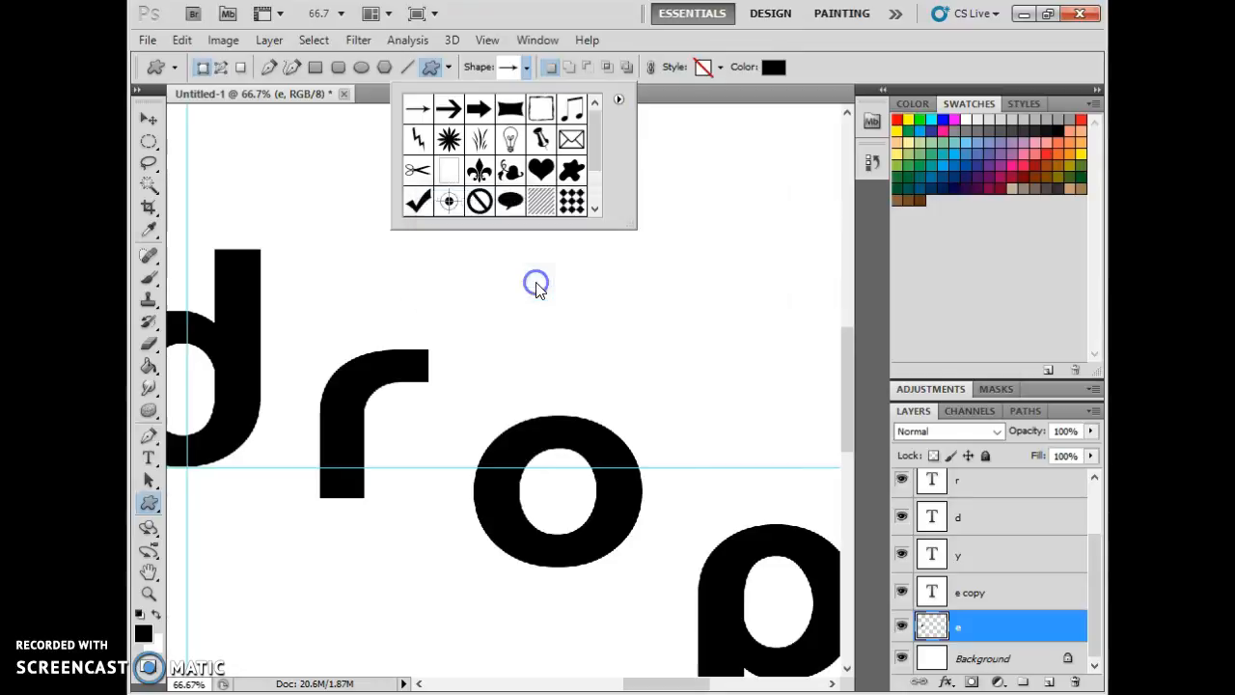
# Replace the shapes with the Nature set and choose the raindrop shape.
pyautogui.moveTo(596, 153)
pyautogui.mouseDown()
pyautogui.moveTo(609, 202)
pyautogui.moveTo(606, 157)
pyautogui.mouseUp()
pyautogui.click(619, 99)
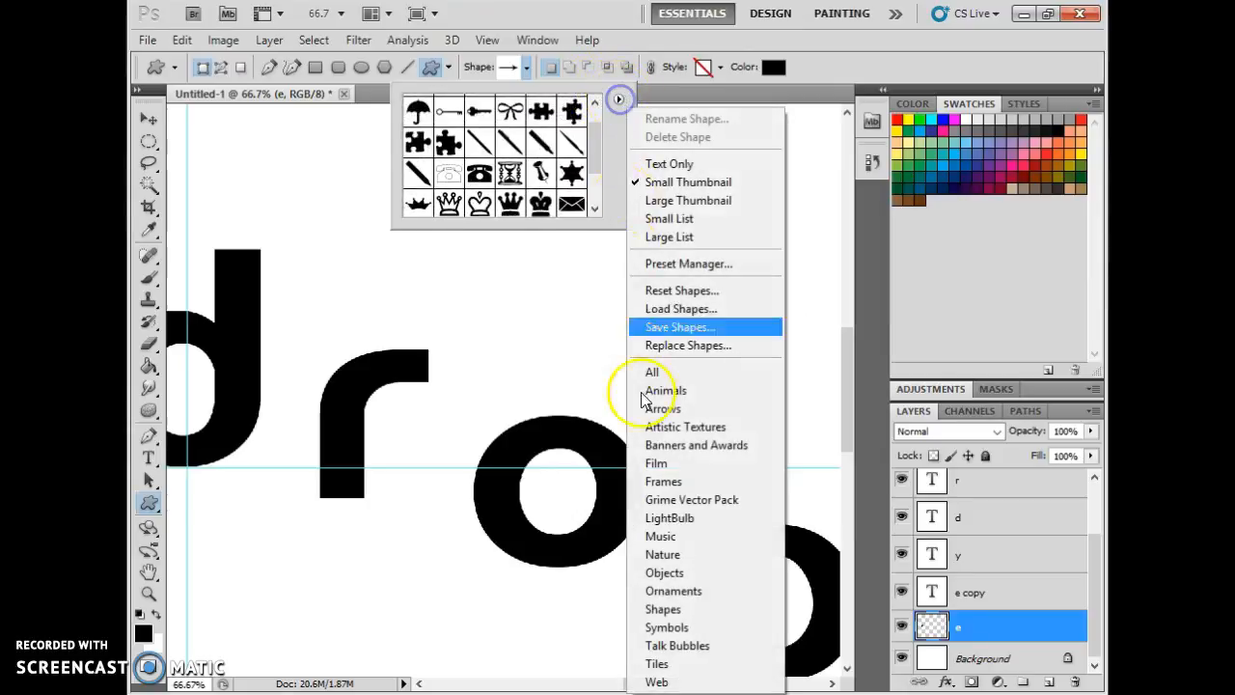
pyautogui.click(665, 555)
pyautogui.click(517, 279)
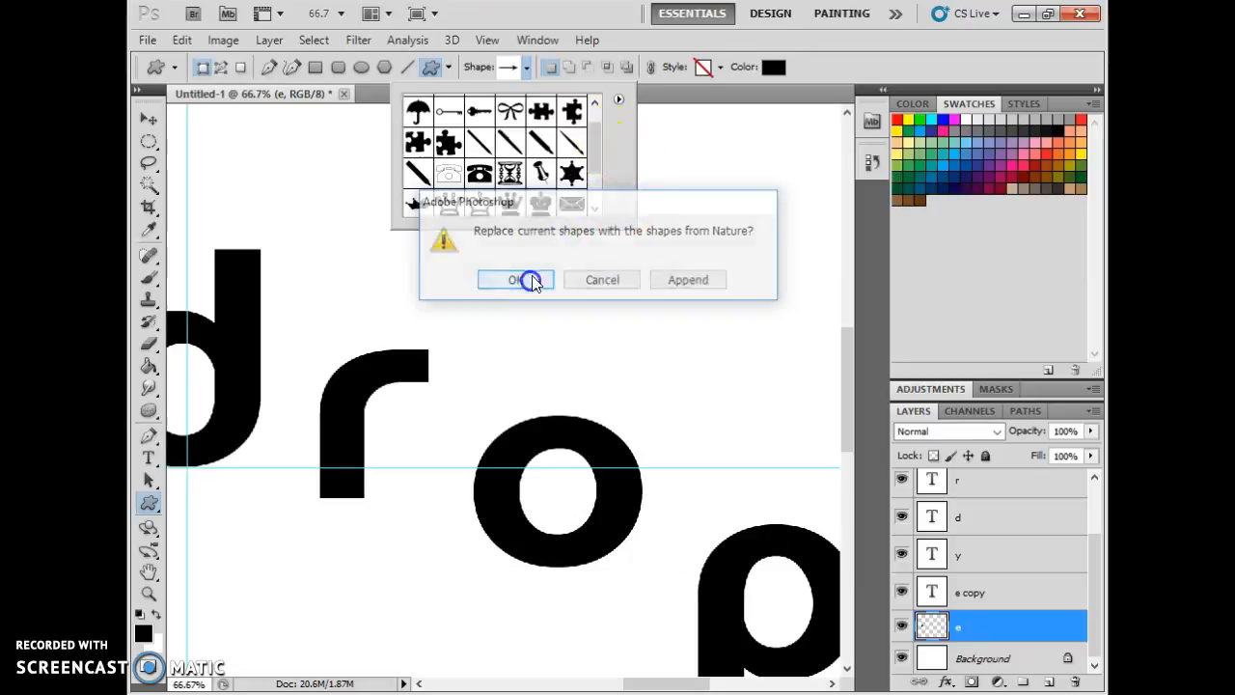
pyautogui.click(446, 123)
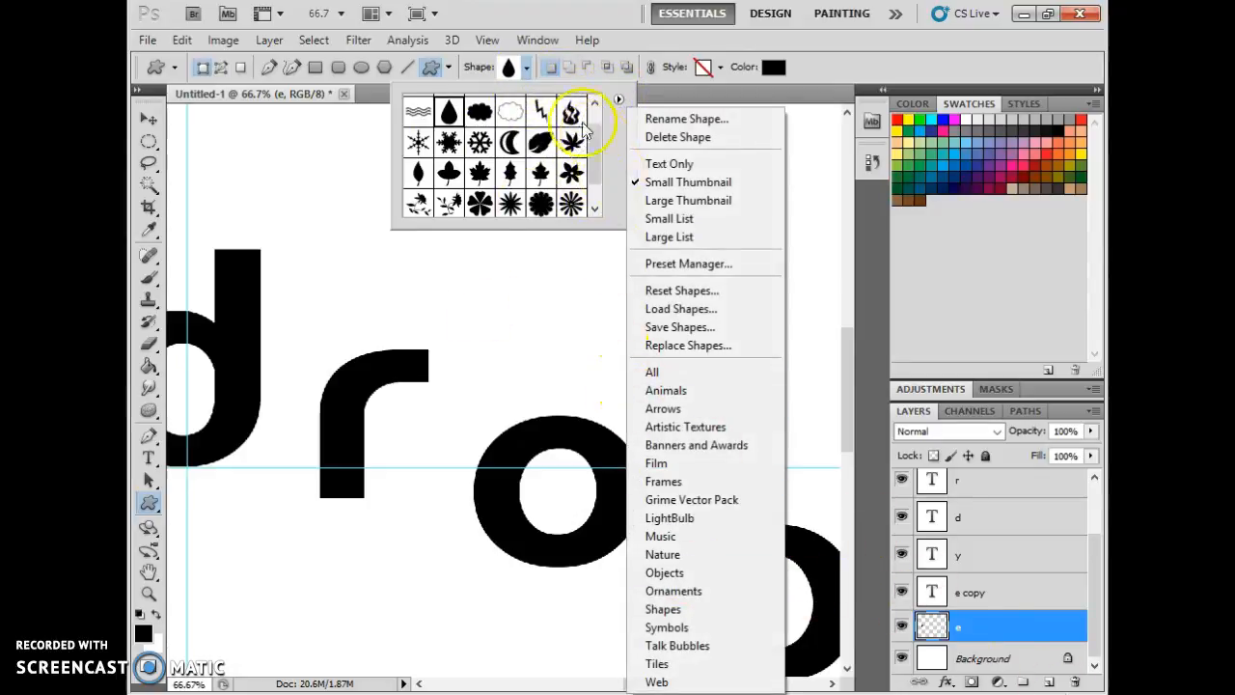
pyautogui.click(527, 76)
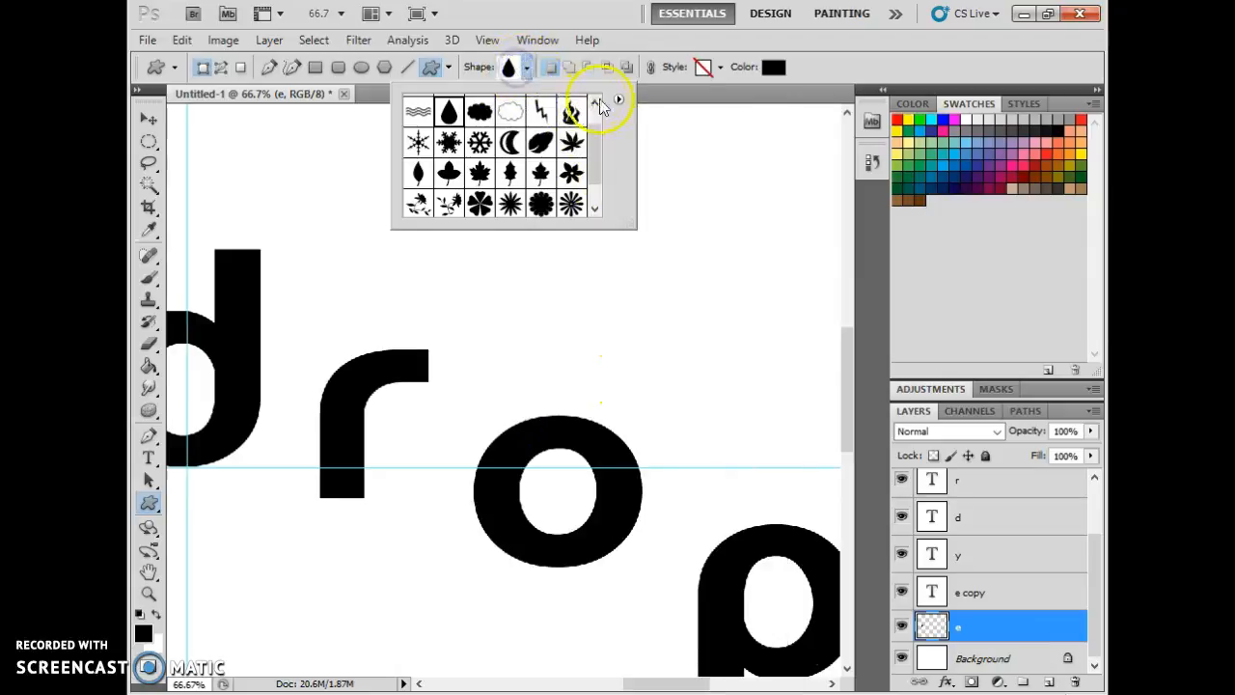
pyautogui.click(499, 77)
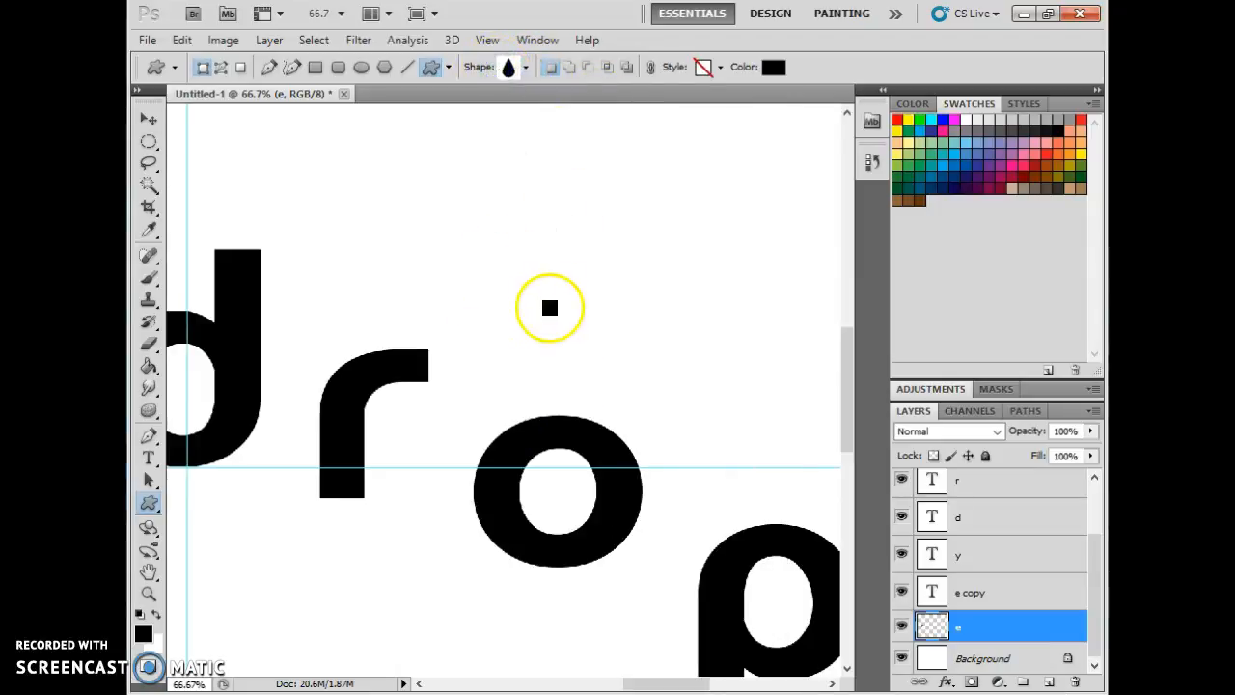
# Draw a raindrop shape over the o and move it so its round base covers the o.
pyautogui.moveTo(534, 267); pyautogui.dragTo(686, 543)
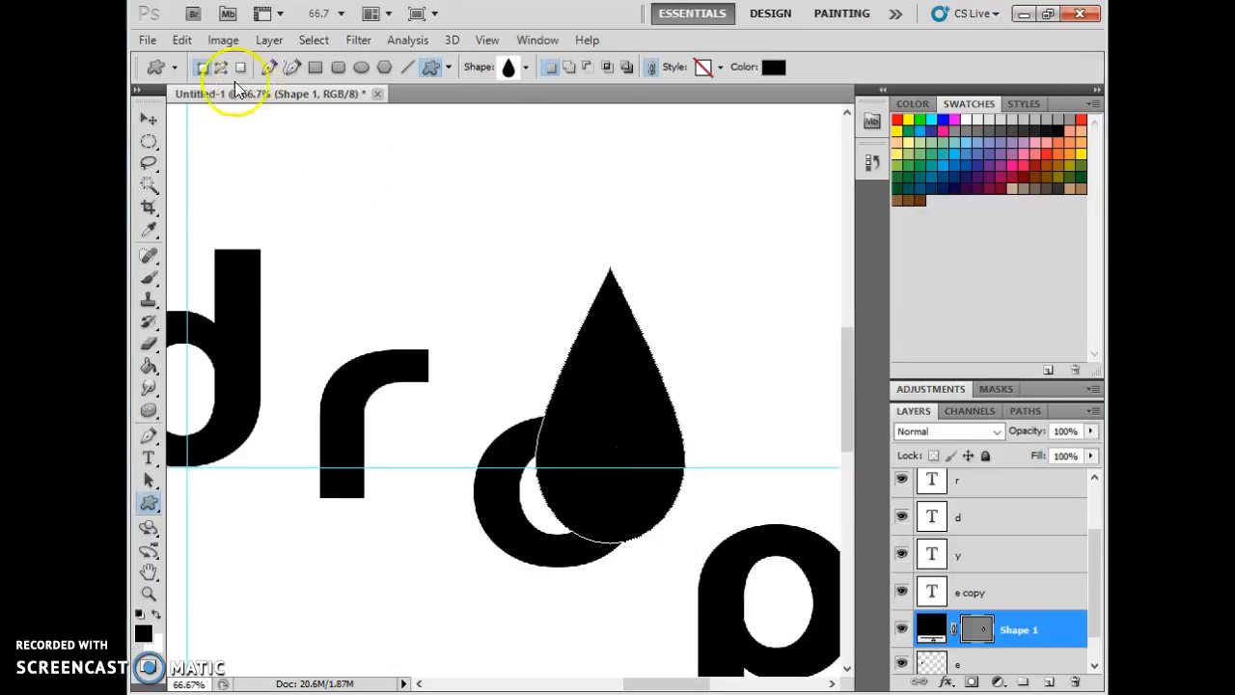
pyautogui.click(150, 118)
pyautogui.moveTo(569, 386); pyautogui.dragTo(558, 443)
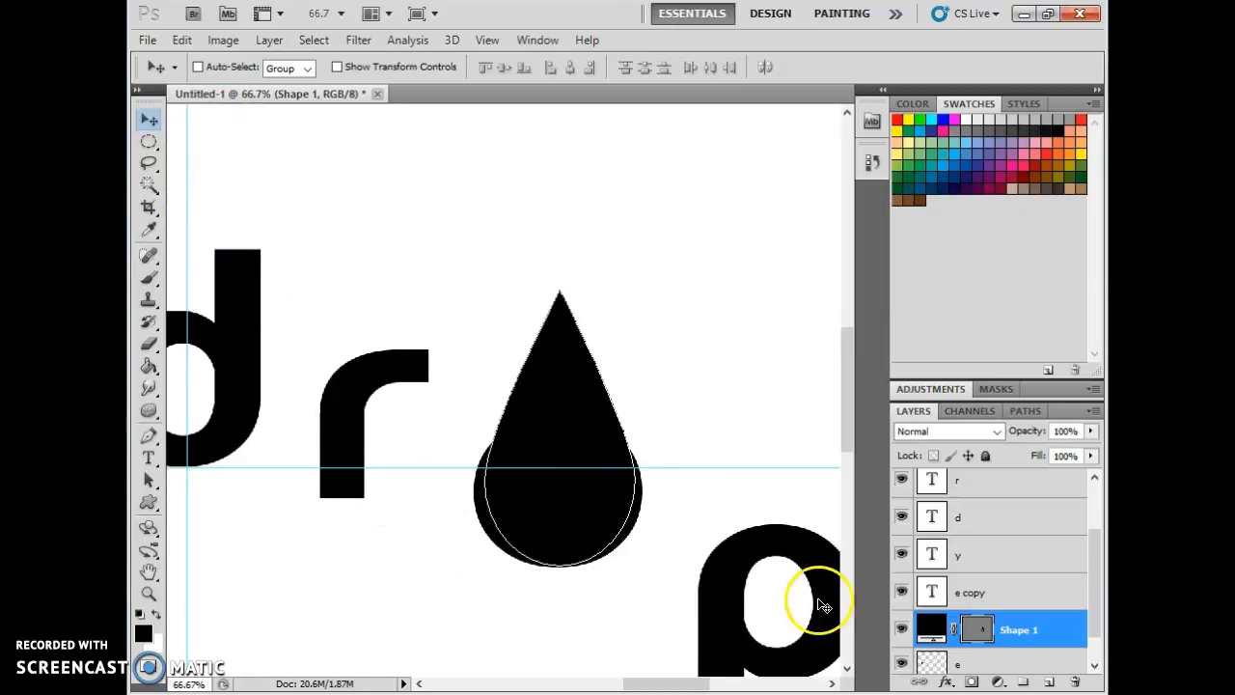
# Rasterize the raindrop shape layer.
pyautogui.click(979, 629)
pyautogui.click(930, 629)
pyautogui.click(980, 629)
pyautogui.click(930, 632)
pyautogui.click(979, 632)
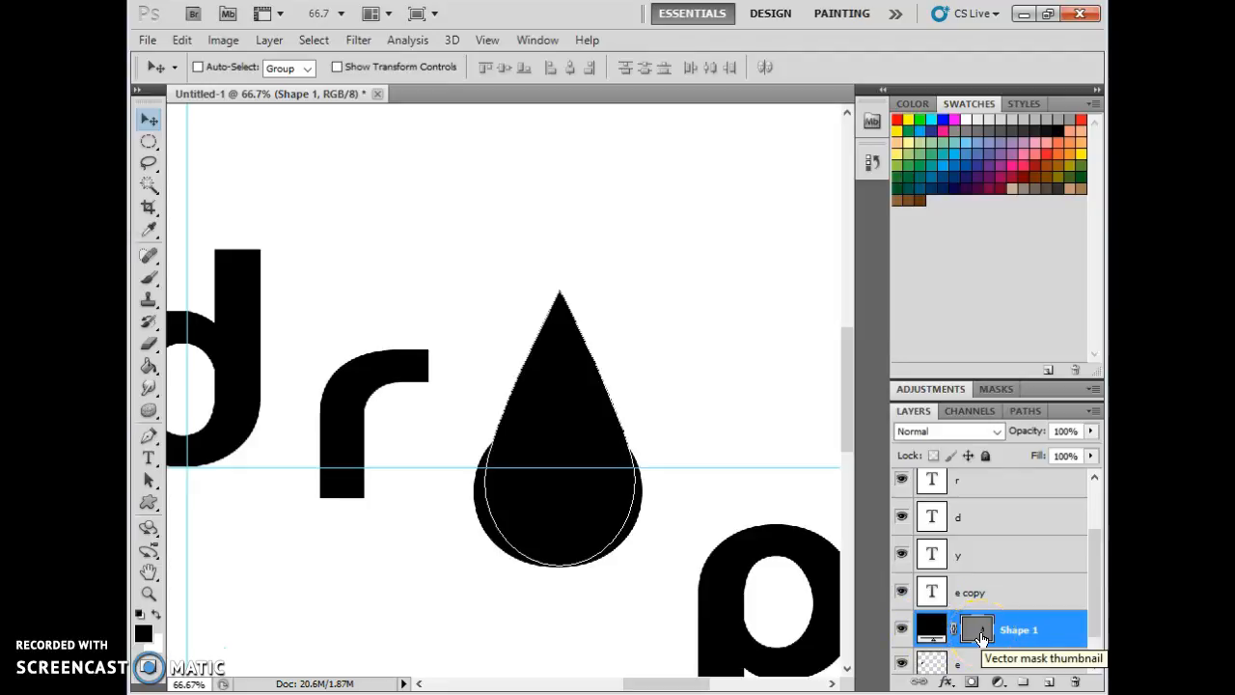
pyautogui.rightClick(981, 633)
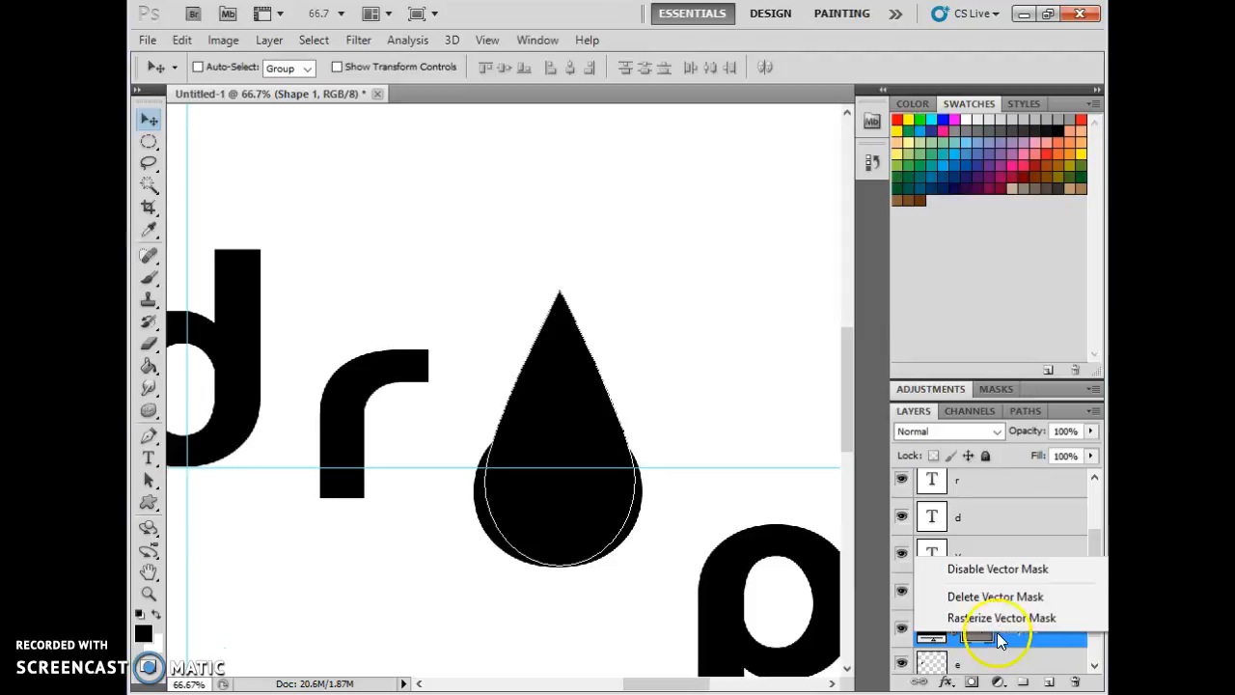
pyautogui.rightClick(1031, 633)
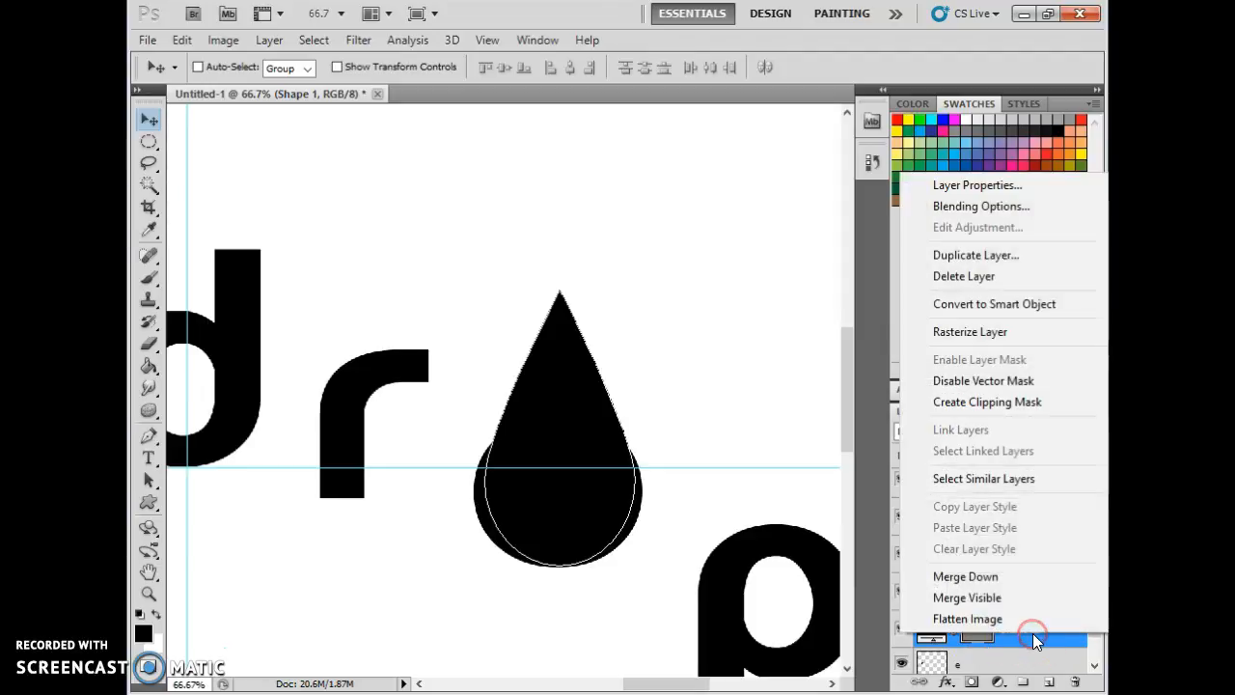
pyautogui.click(958, 330)
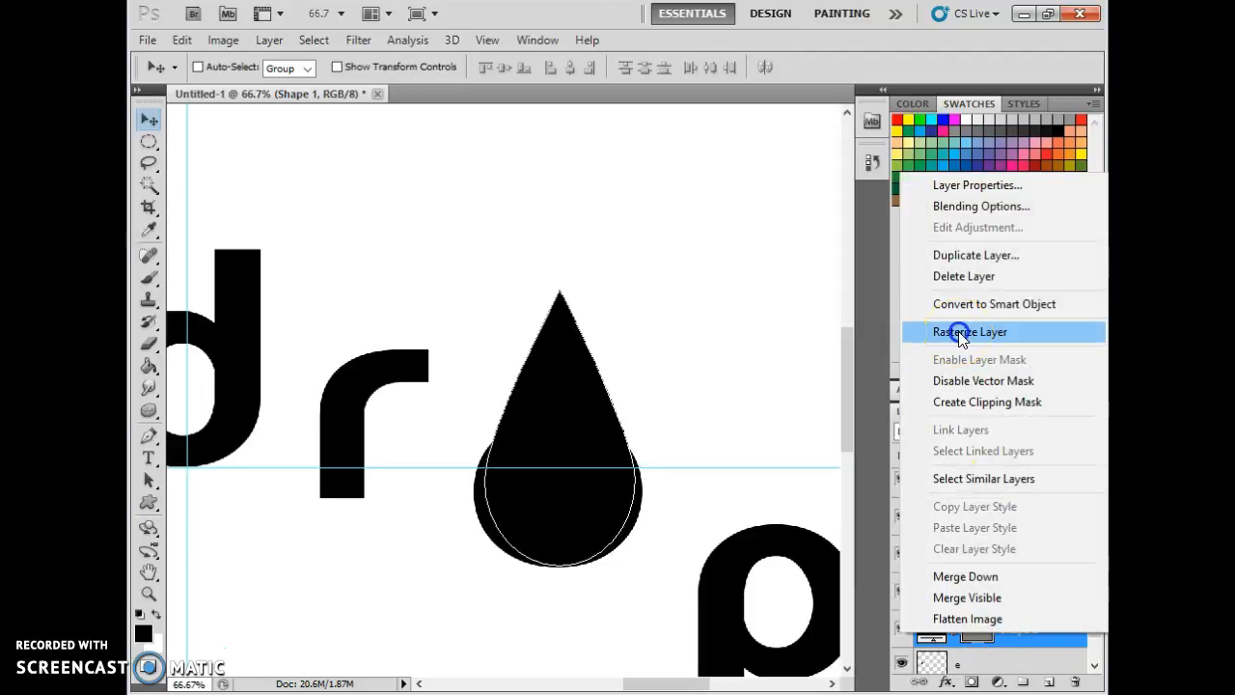
pyautogui.click(936, 637)
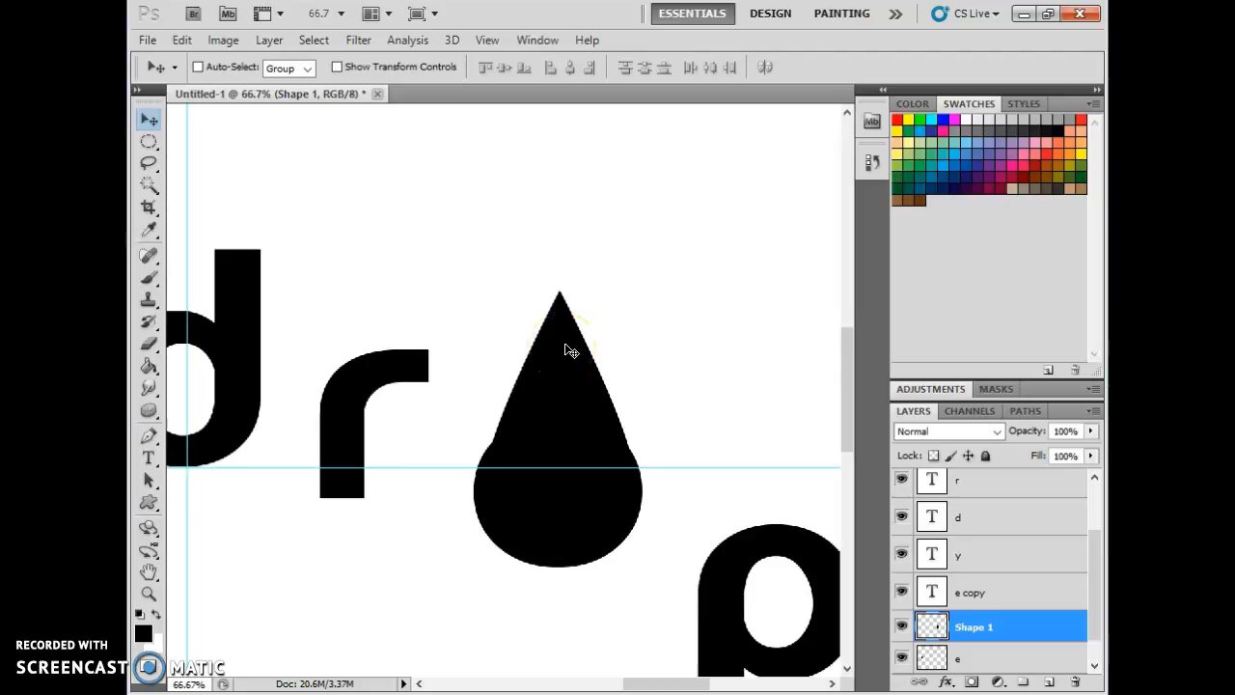
# Lasso a thin curved highlight inside the raindrop's round base and fill it with white.
pyautogui.click(150, 141)
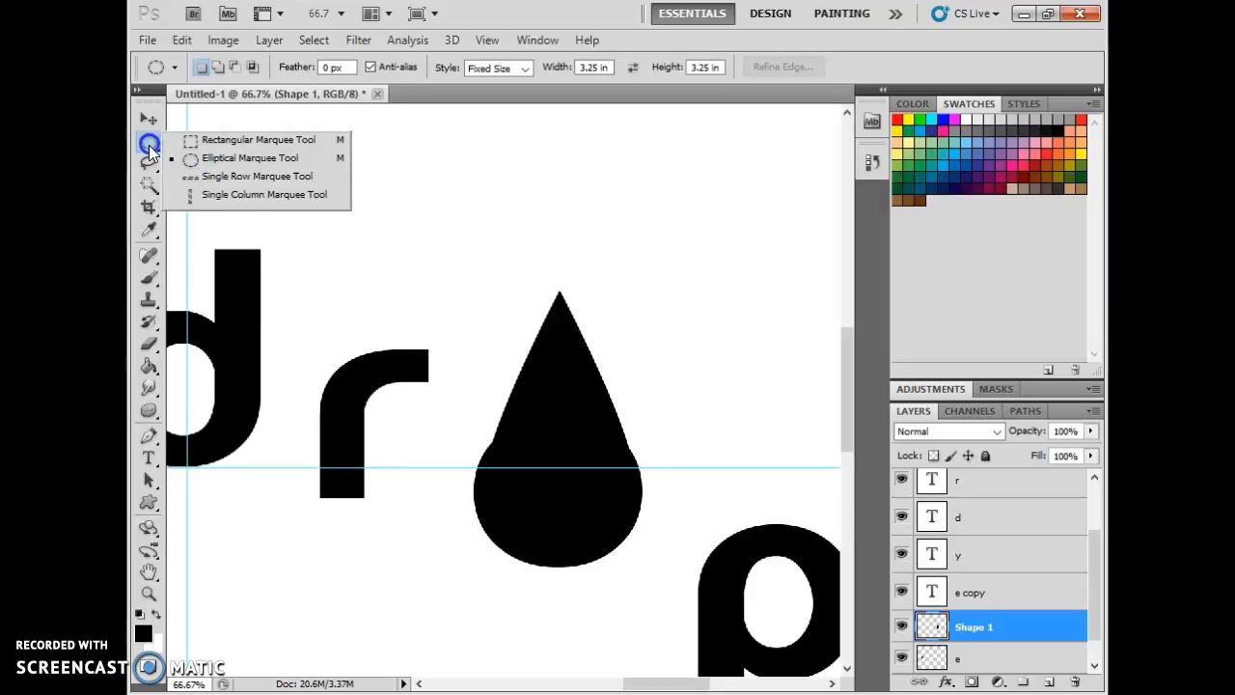
pyautogui.click(149, 162)
pyautogui.click(193, 162)
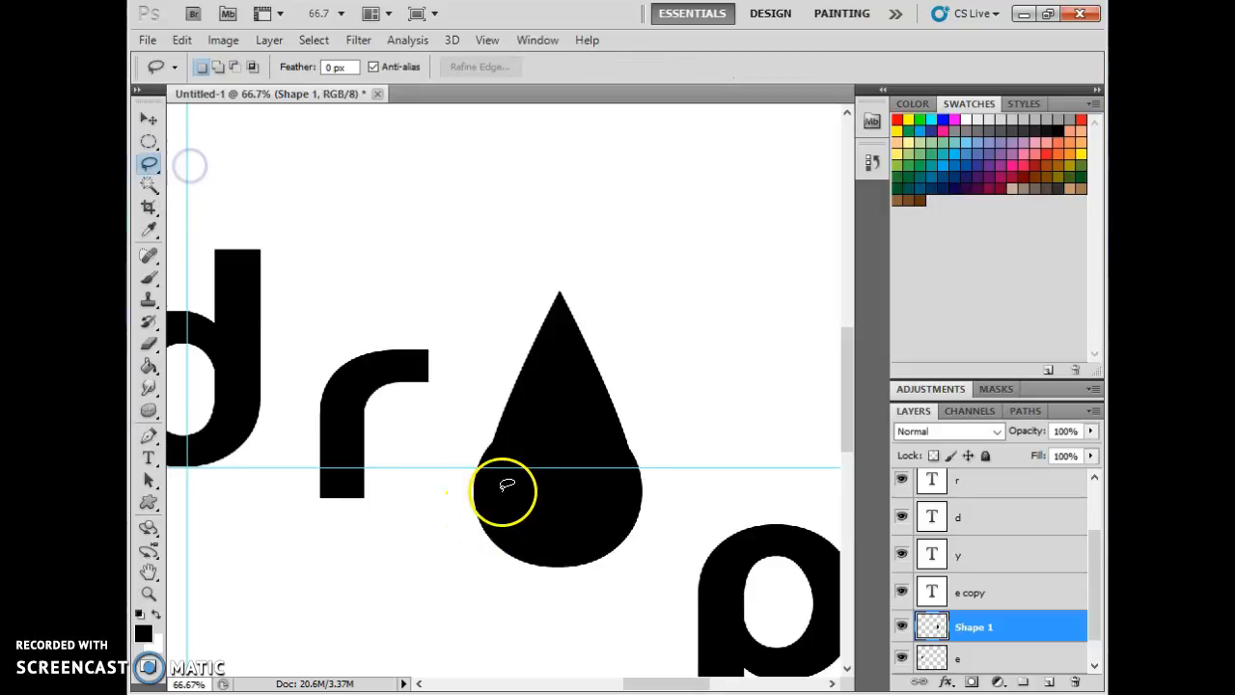
pyautogui.moveTo(522, 459); pyautogui.dragTo(528, 508)
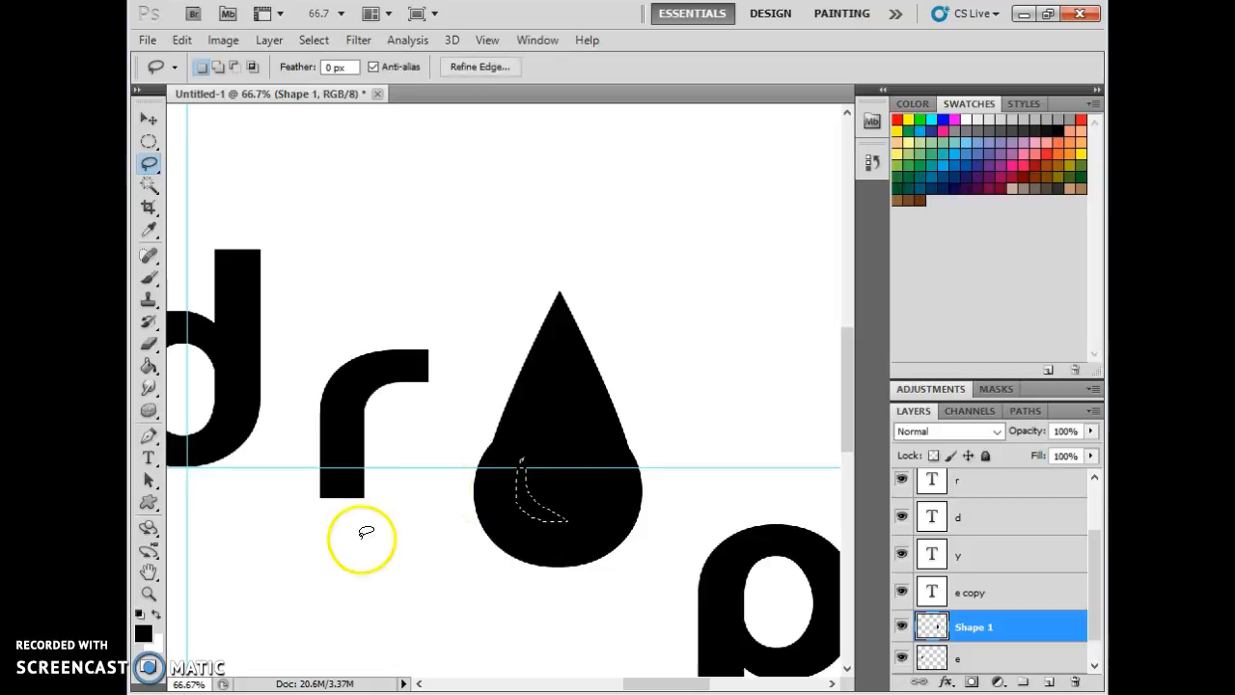
pyautogui.click(150, 370)
pyautogui.click(155, 613)
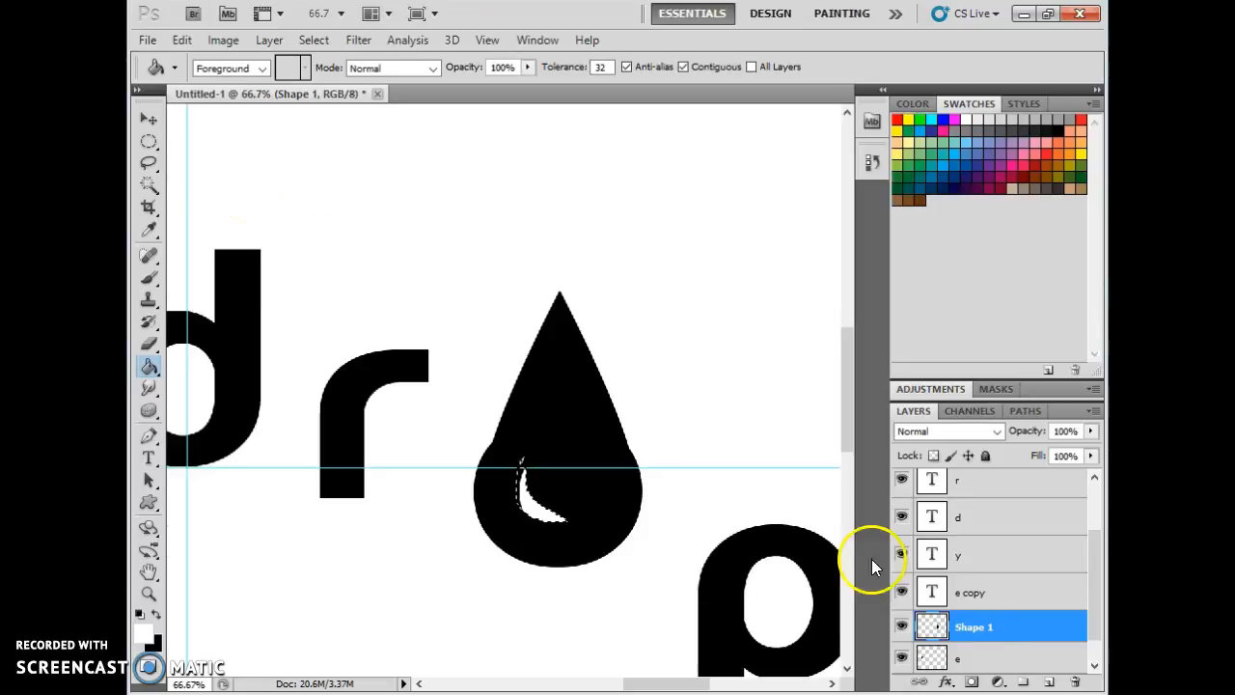
# Hide the o text layer so only the raindrop shows in its place.
pyautogui.scroll(2, 981, 565)
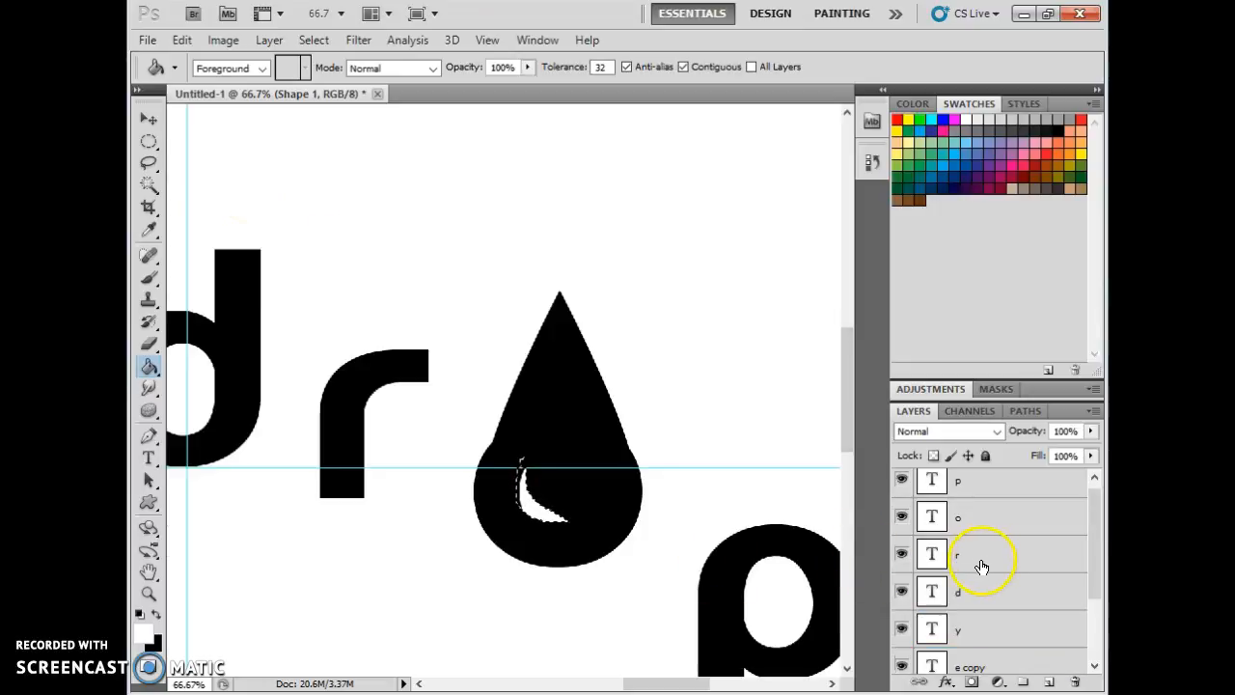
pyautogui.click(901, 517)
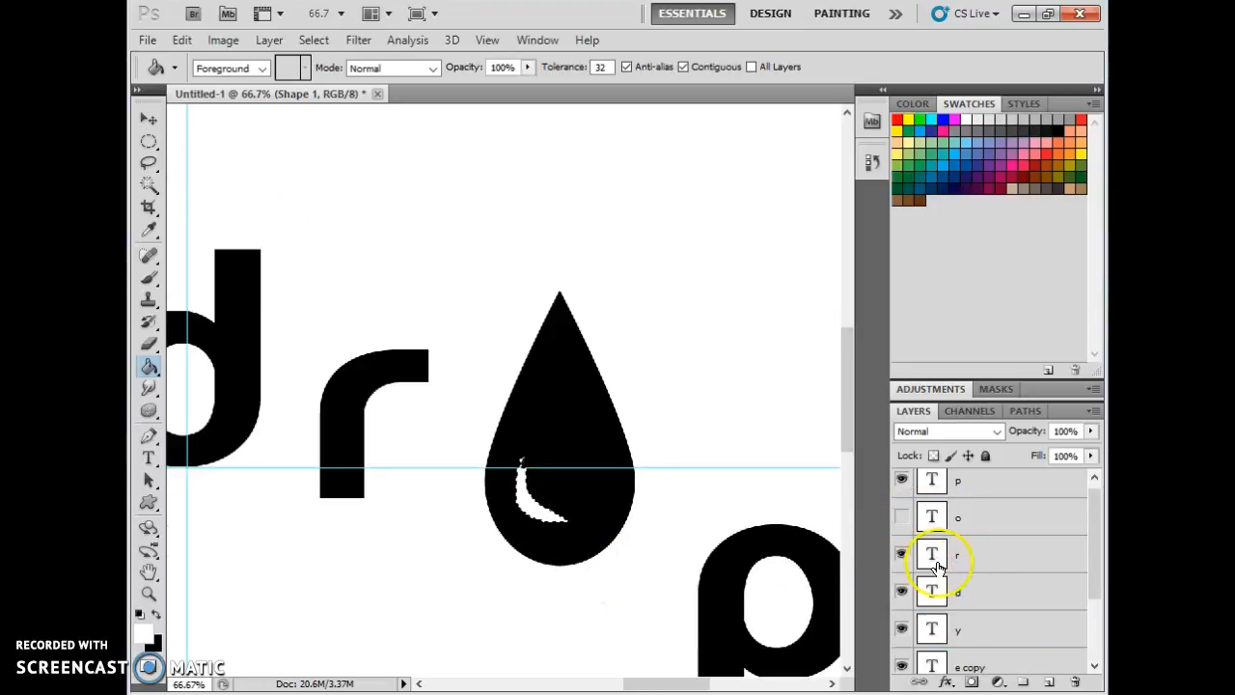
pyautogui.doubleClick(150, 573)
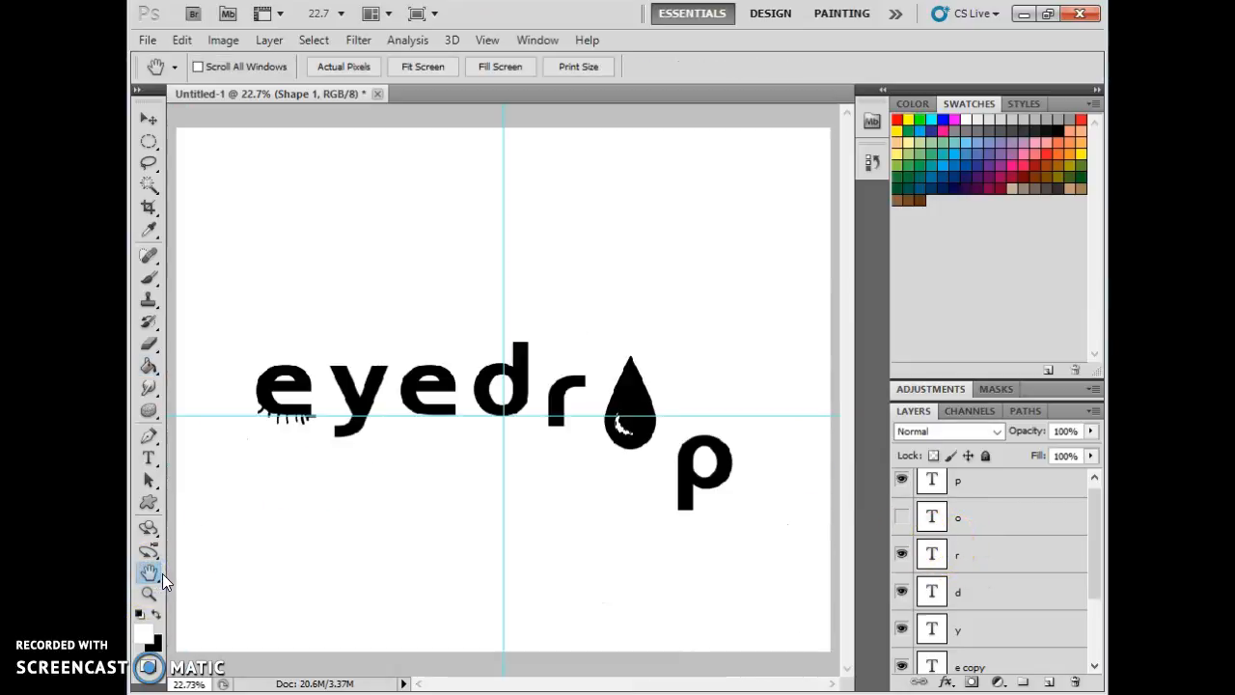